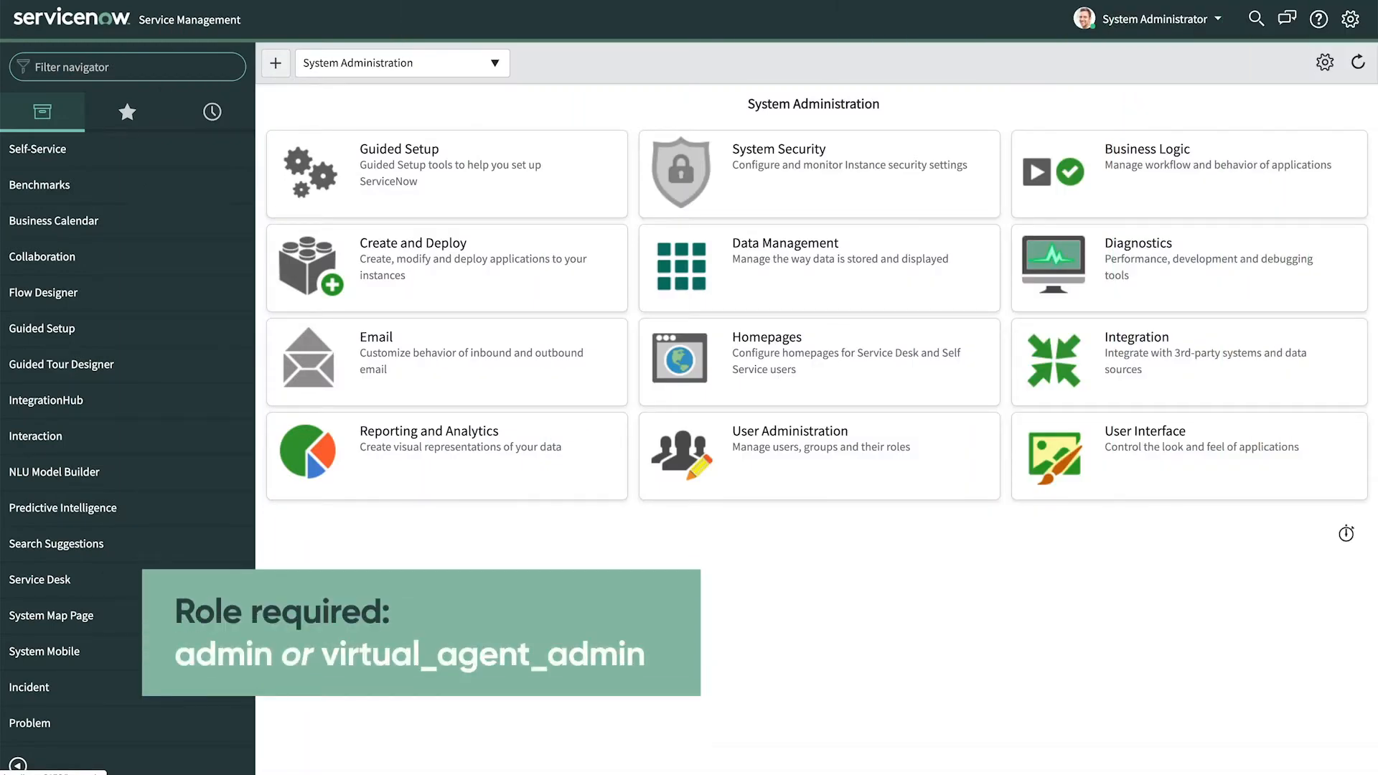
- Filter the navigator for 'collab', open Virtual Agent Designer, and start a new topic
click(86, 69)
text(collaboration)
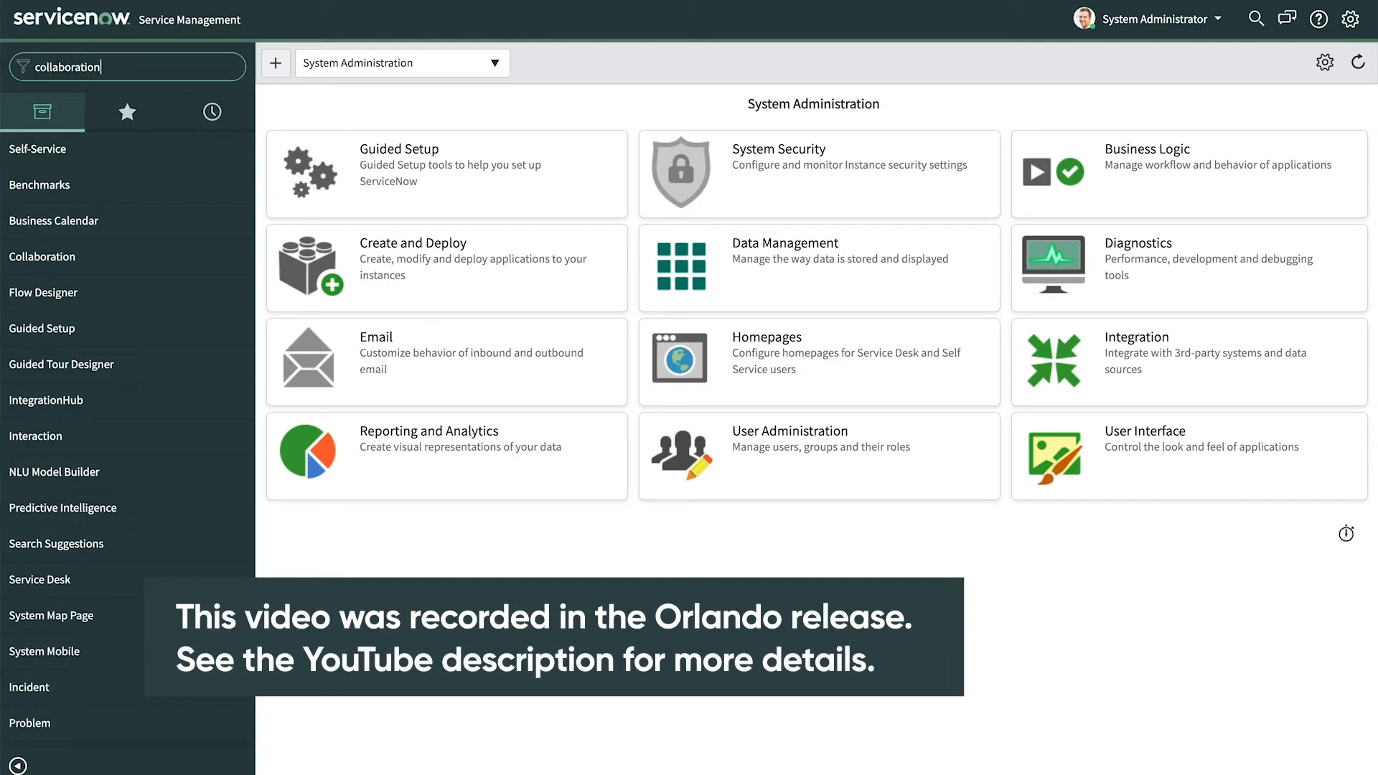
click(56, 366)
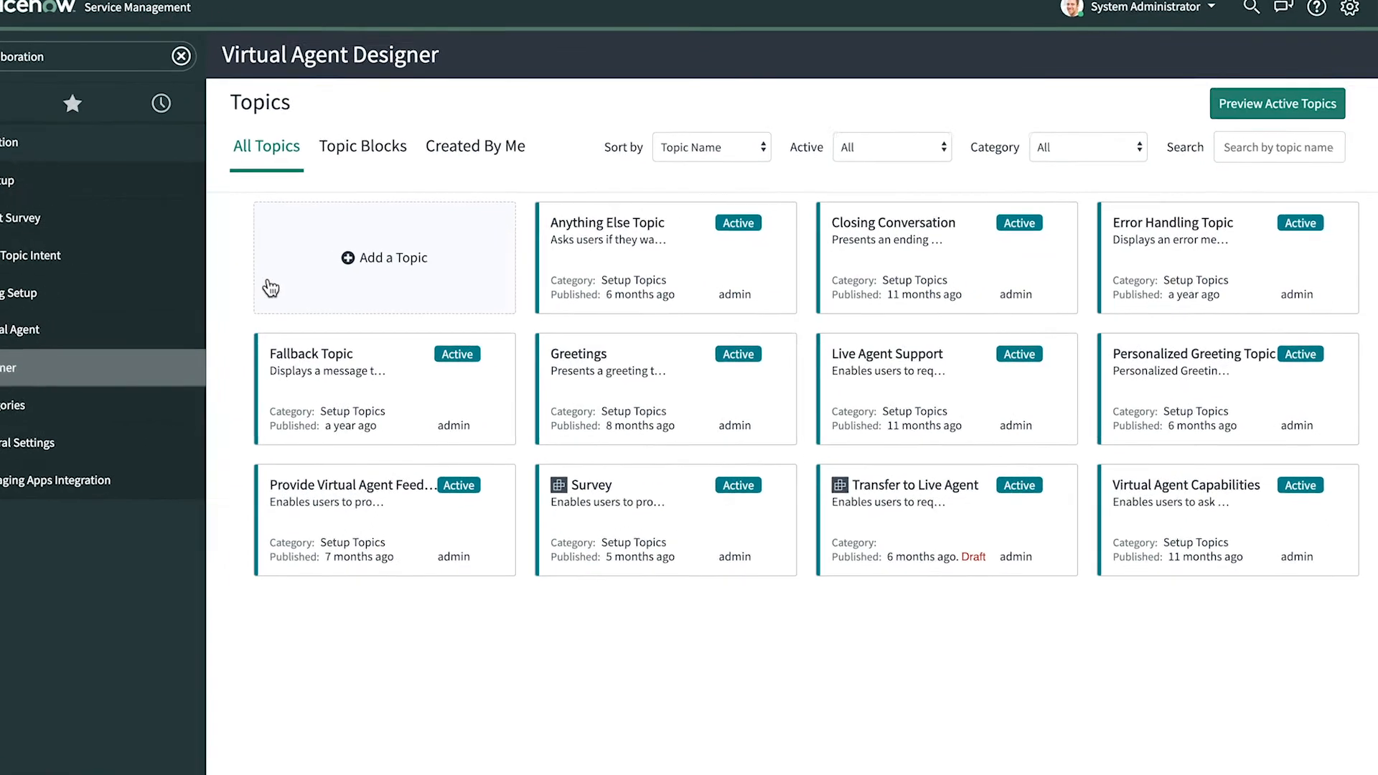
click(339, 255)
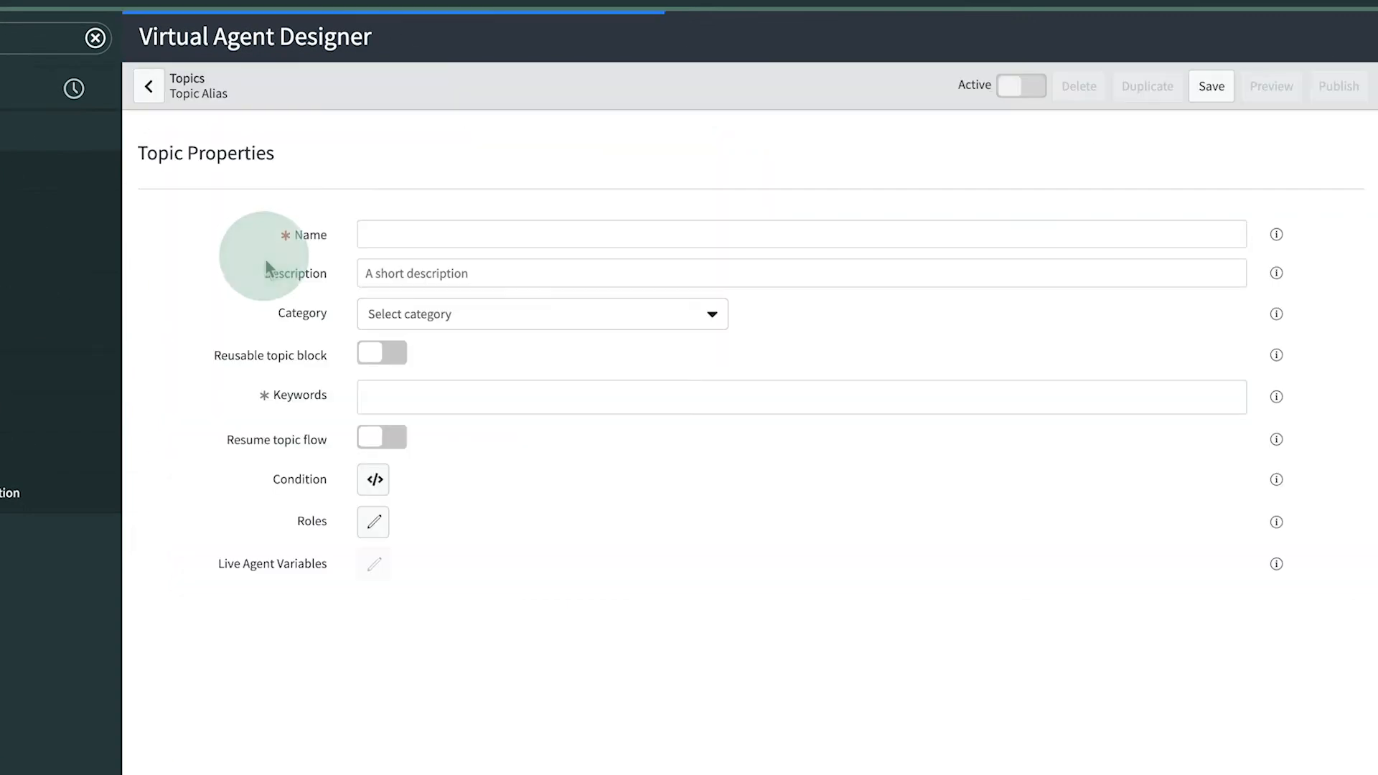
- Name the topic 'Create issue', add a description and keywords 'safety issue' and 'safety', save, and open its flow
click(402, 232)
text(Create issue)
click(418, 278)
text(Create a n)
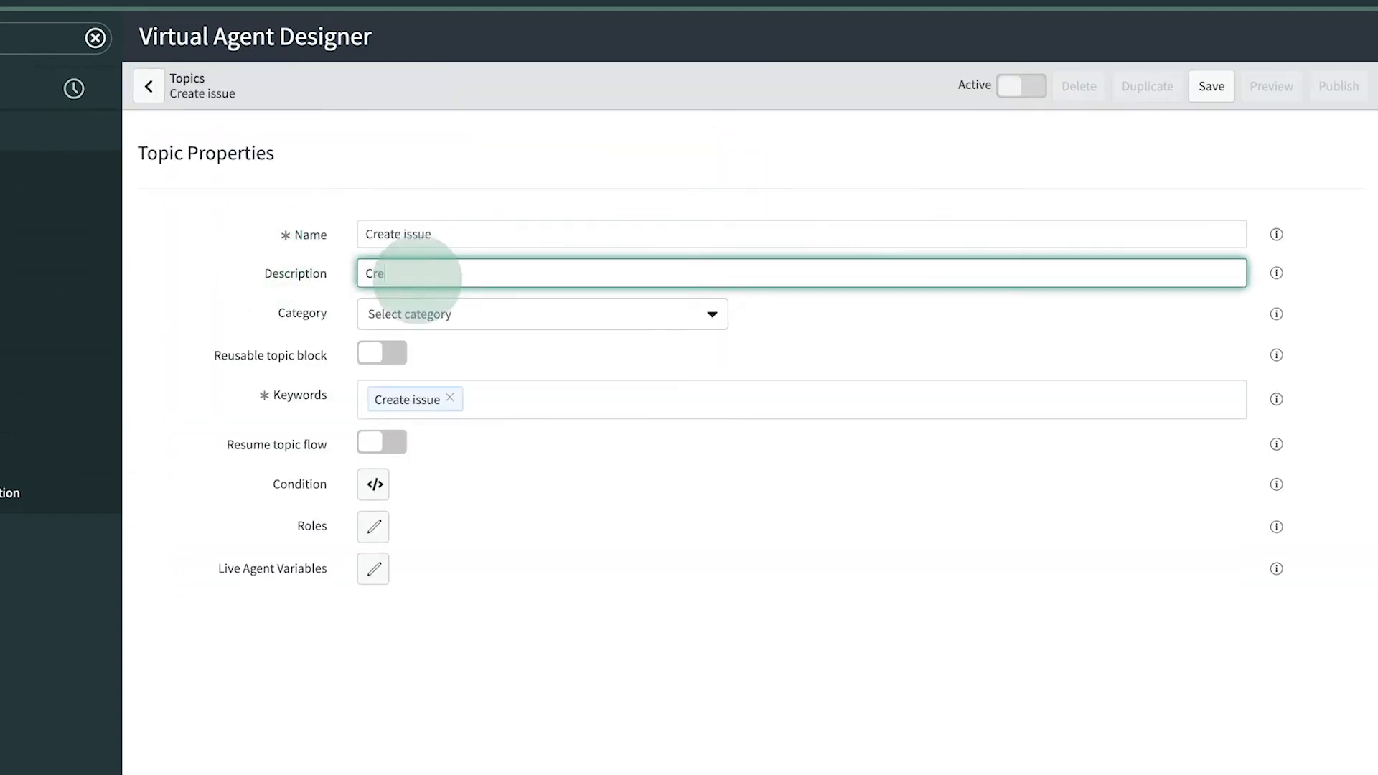
click(524, 400)
text(safety issue)
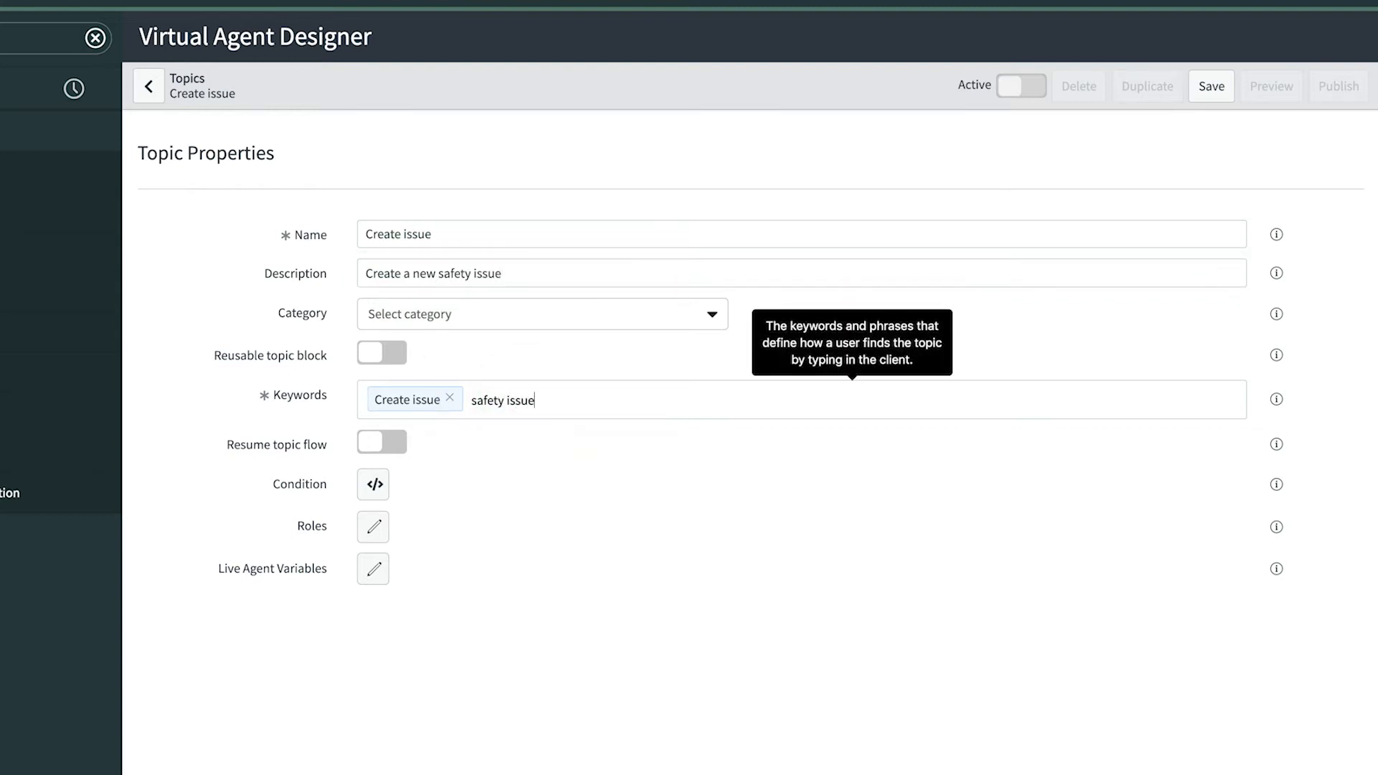
key(Return)
text(safety)
key(Return)
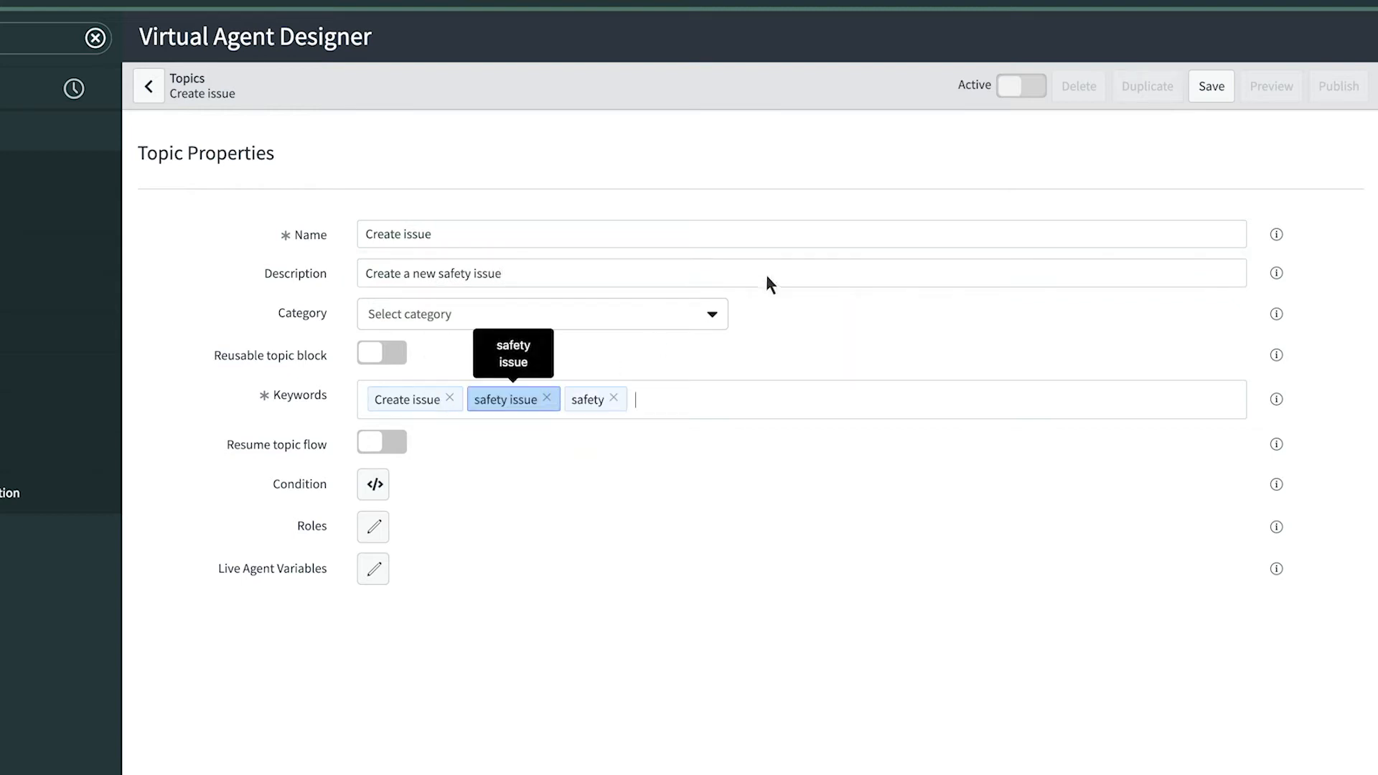
click(1212, 86)
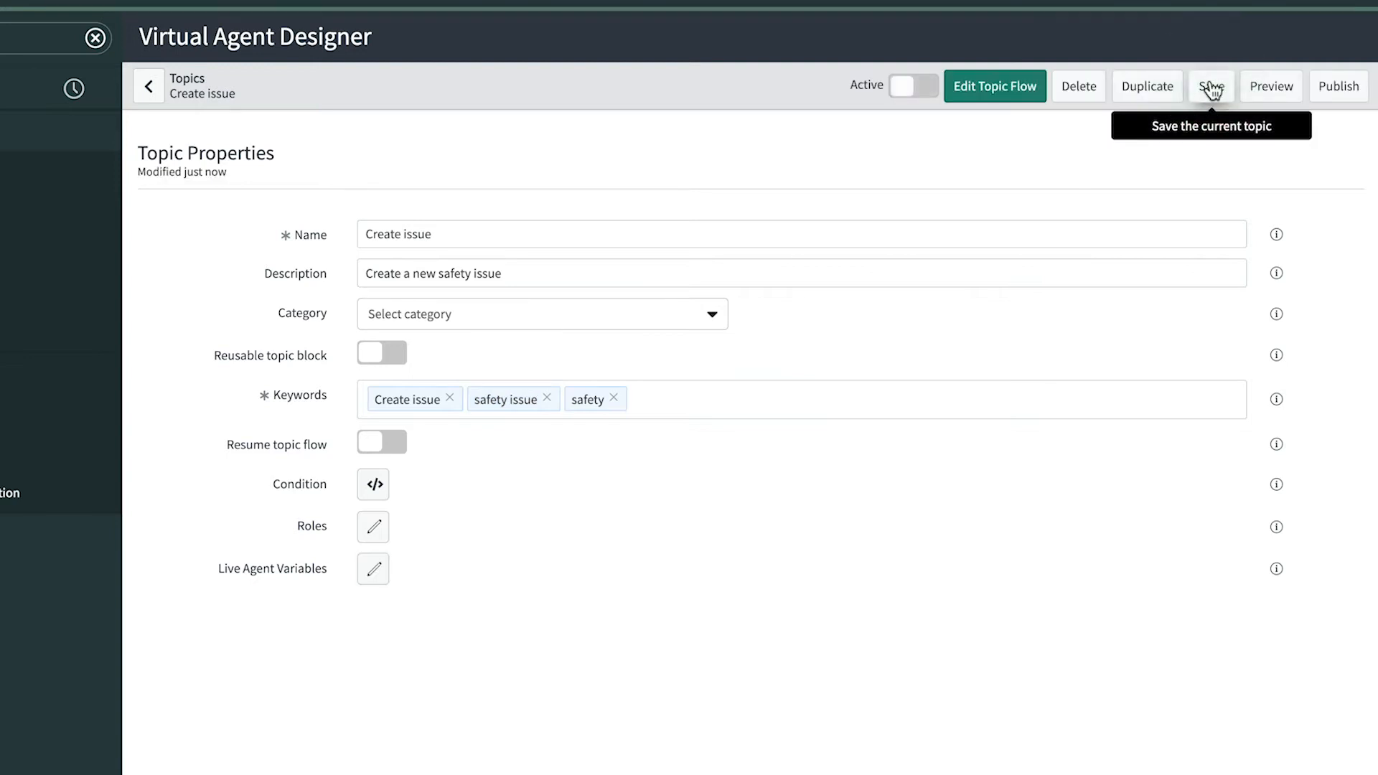
click(1002, 86)
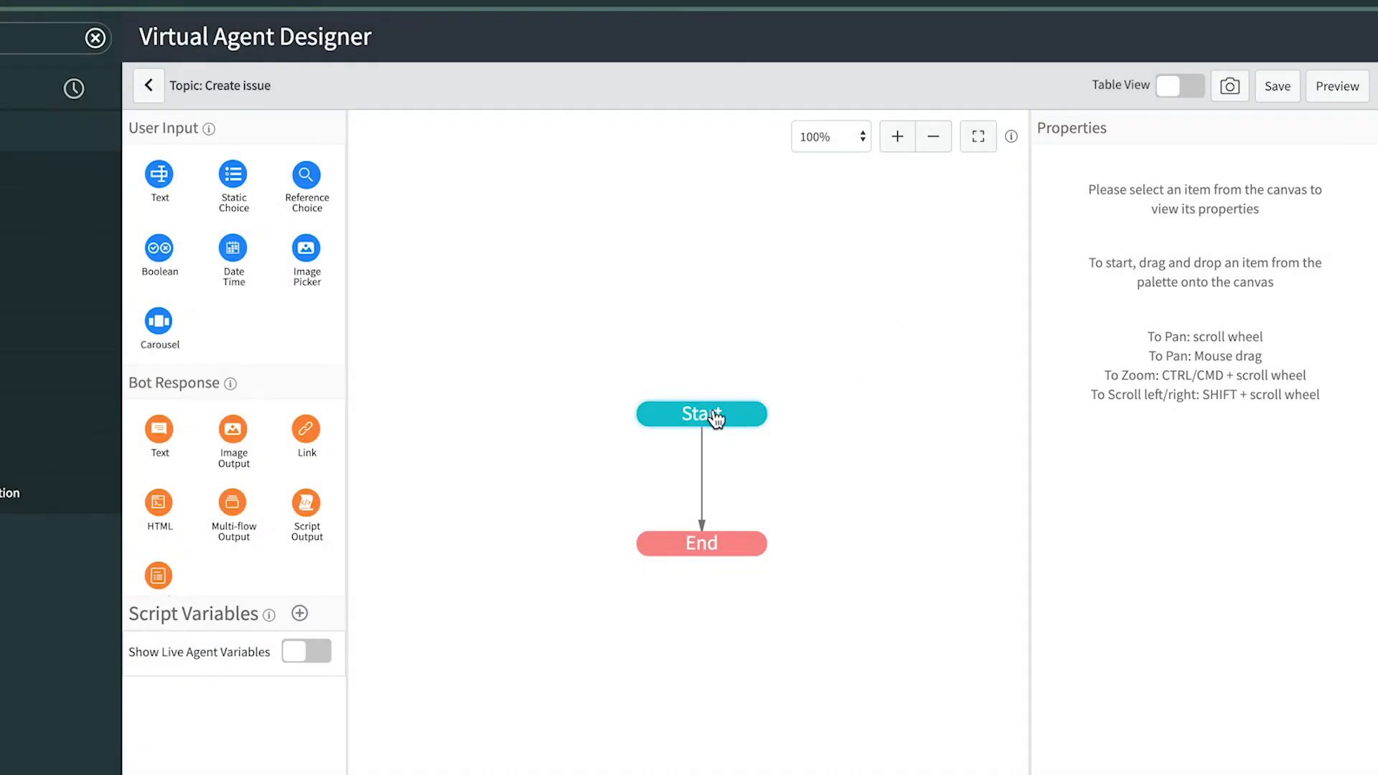
- Set the Start greeting to 'Thank you for reporting a safety issue,' followed by the User Name variable
click(715, 416)
click(1104, 185)
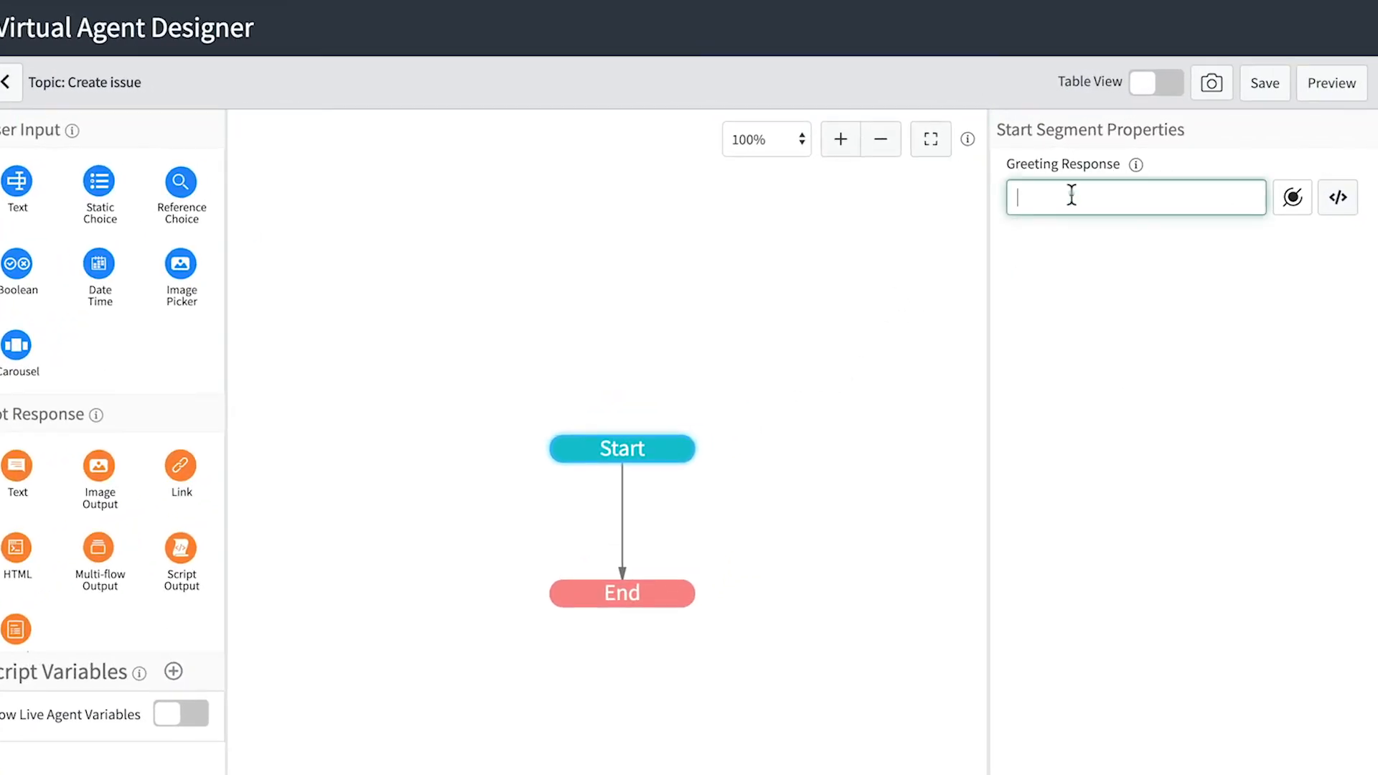
text(Thank you for reporting a safety issue,)
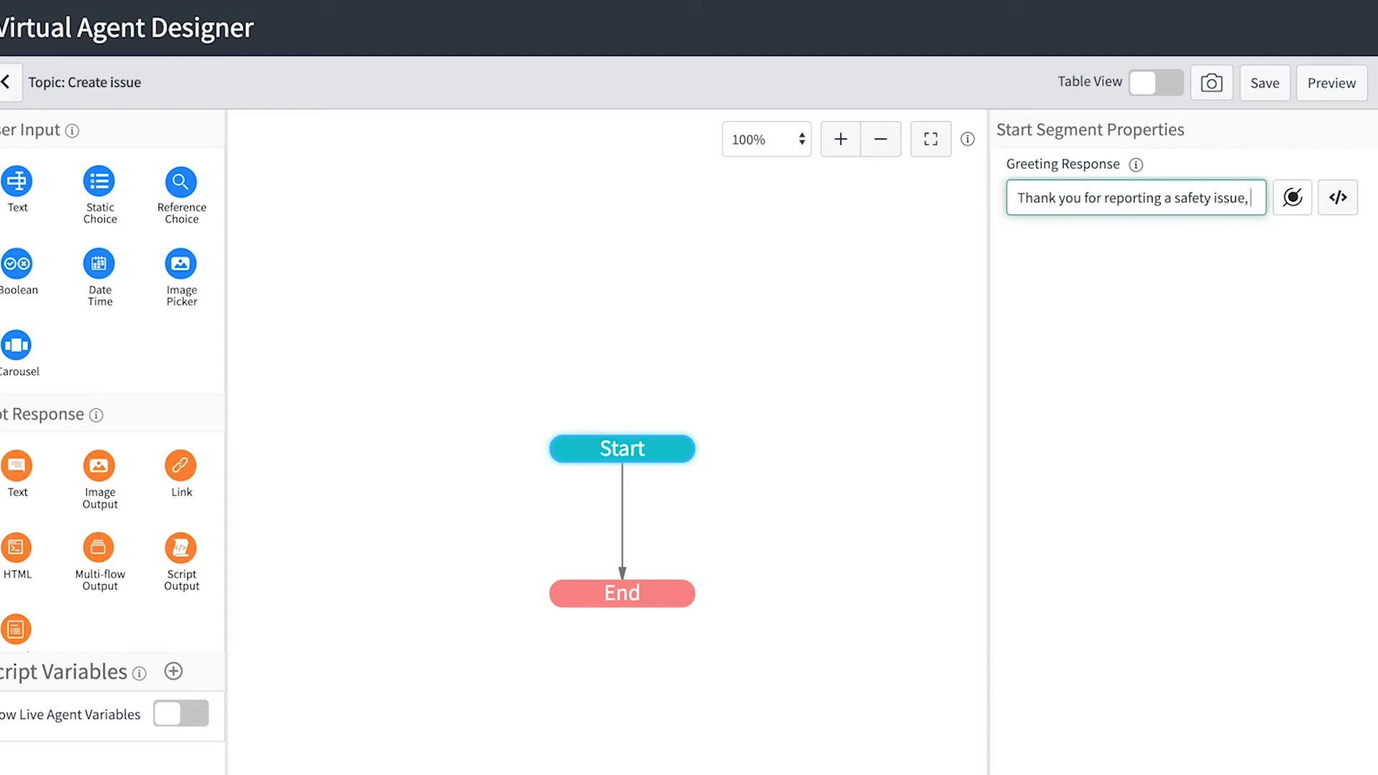
click(1292, 198)
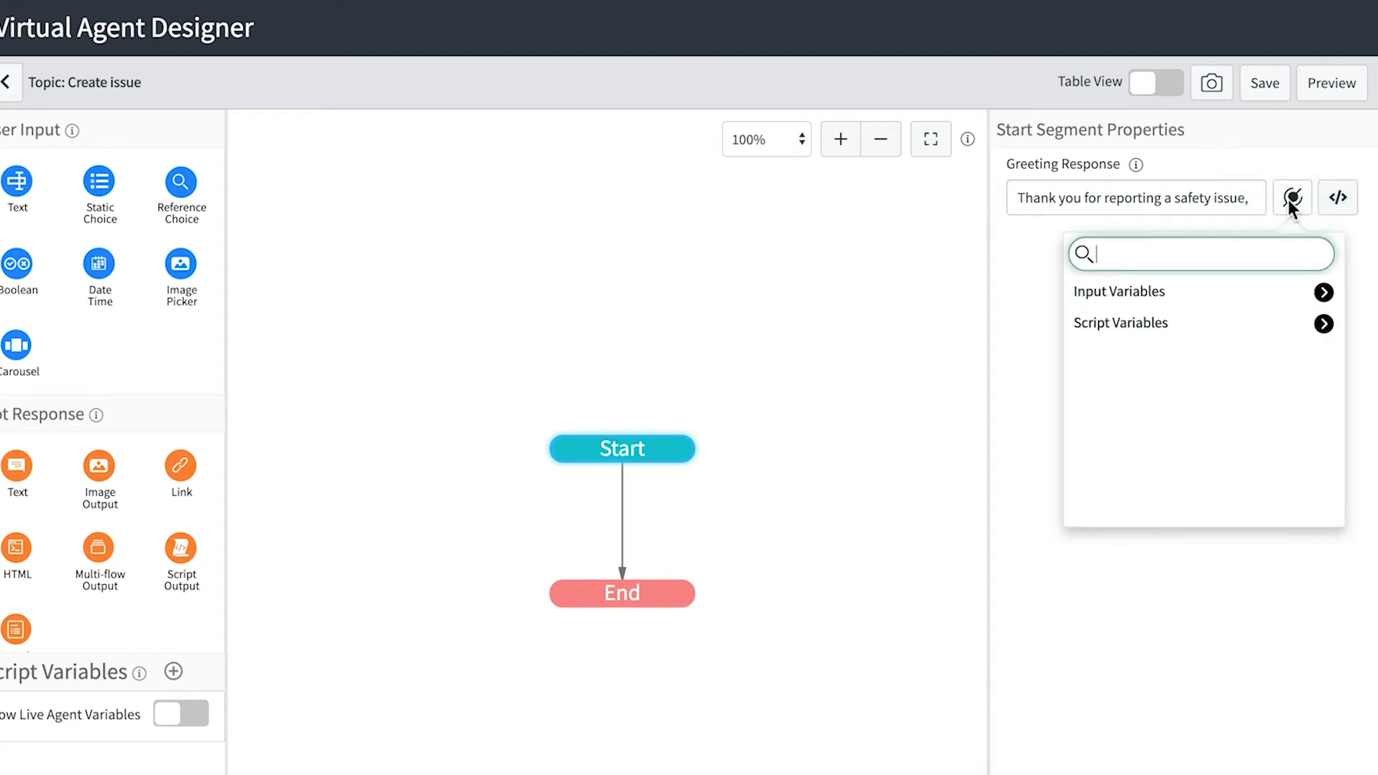
click(1325, 292)
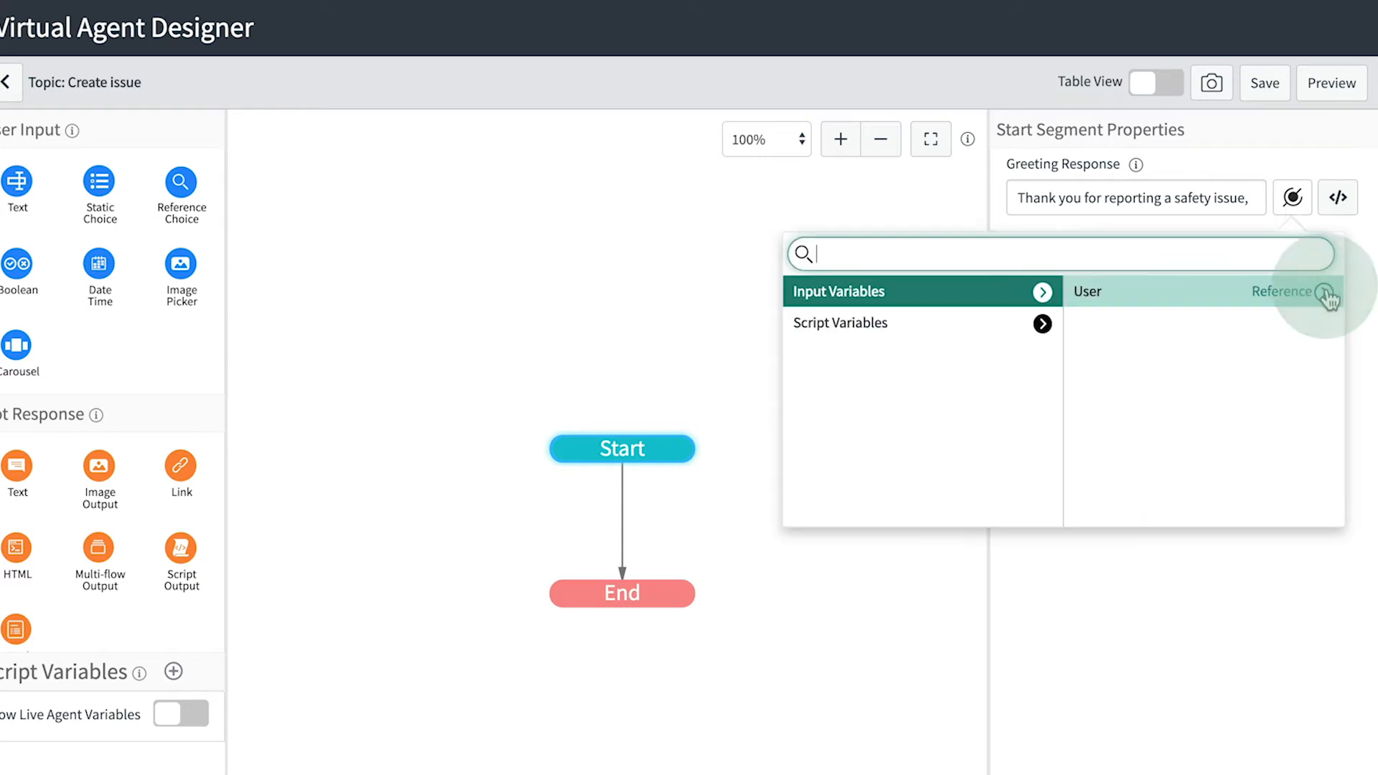
click(1326, 293)
click(1246, 253)
text(name)
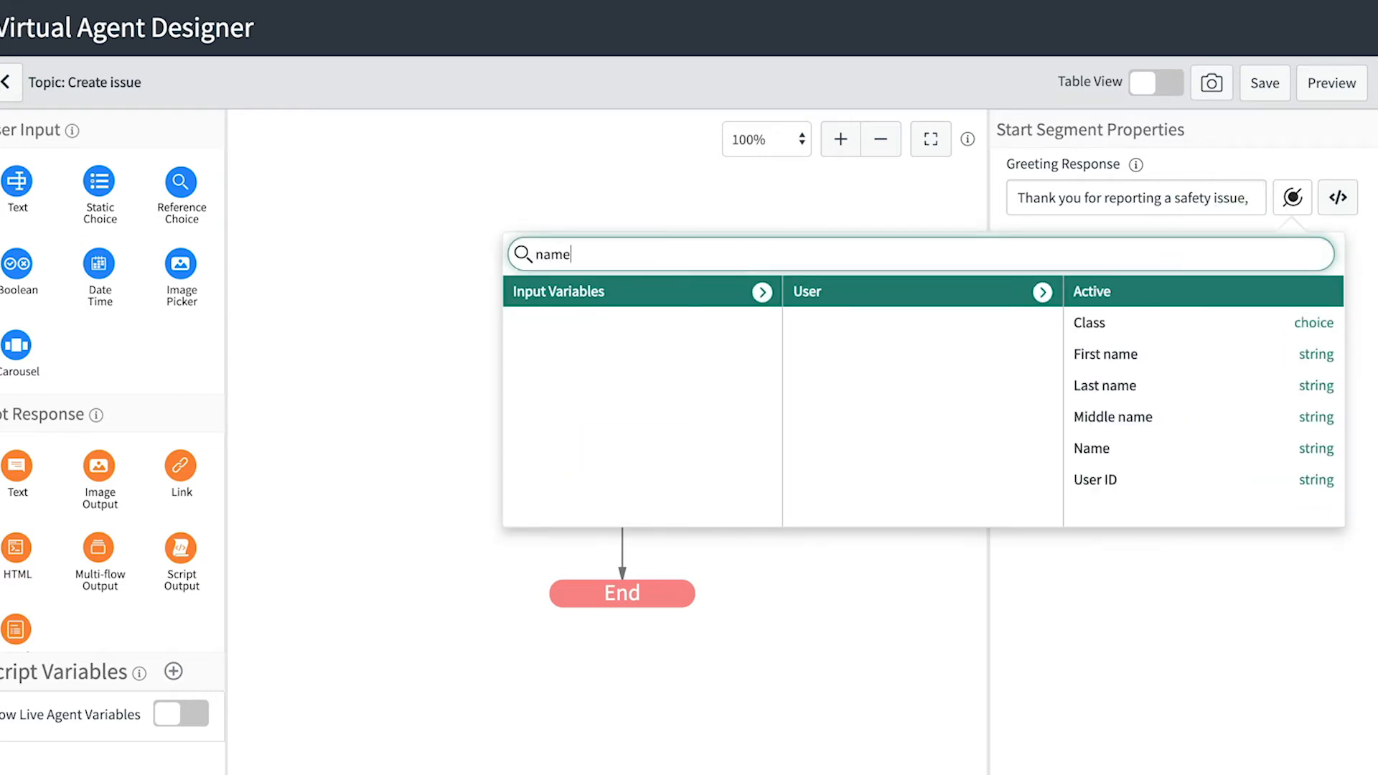
click(1190, 451)
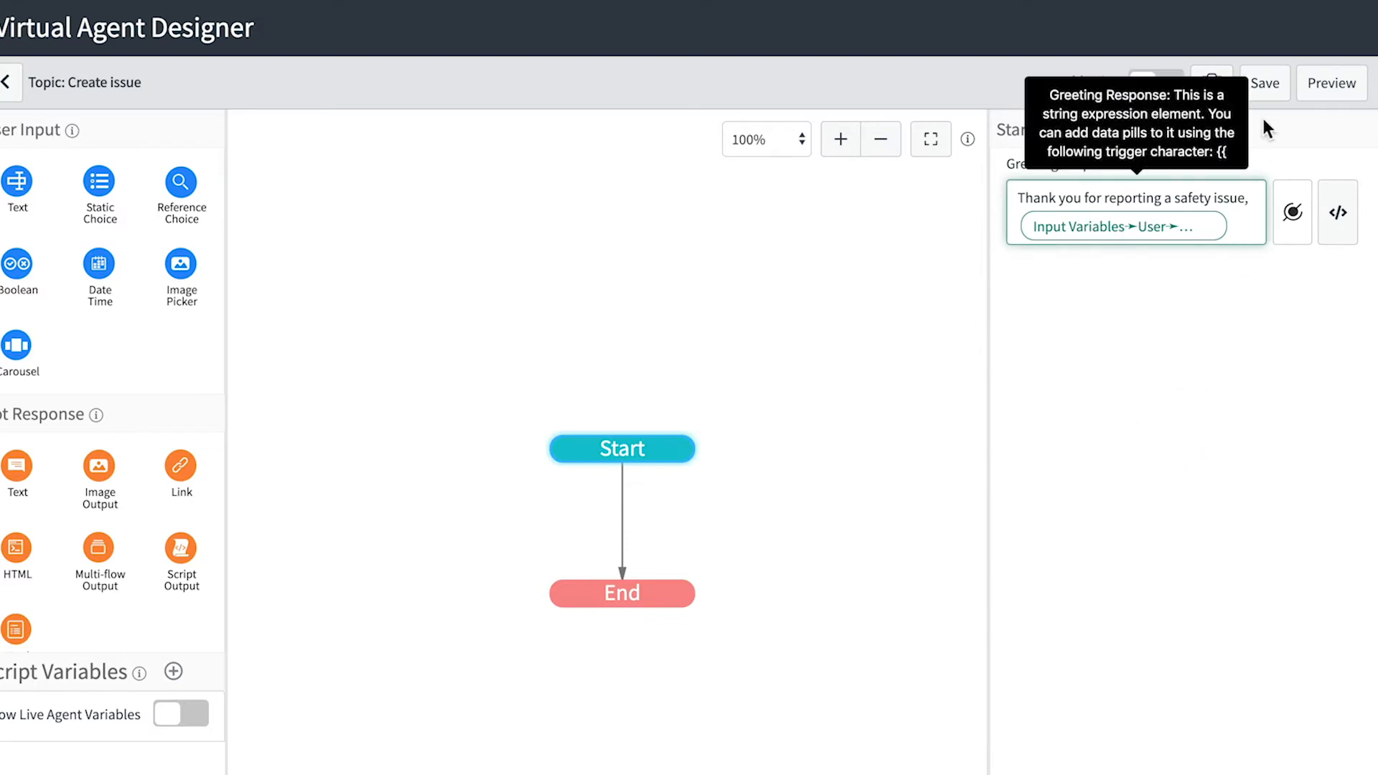
- Save the topic and check the greeting in a chat preview
click(1267, 86)
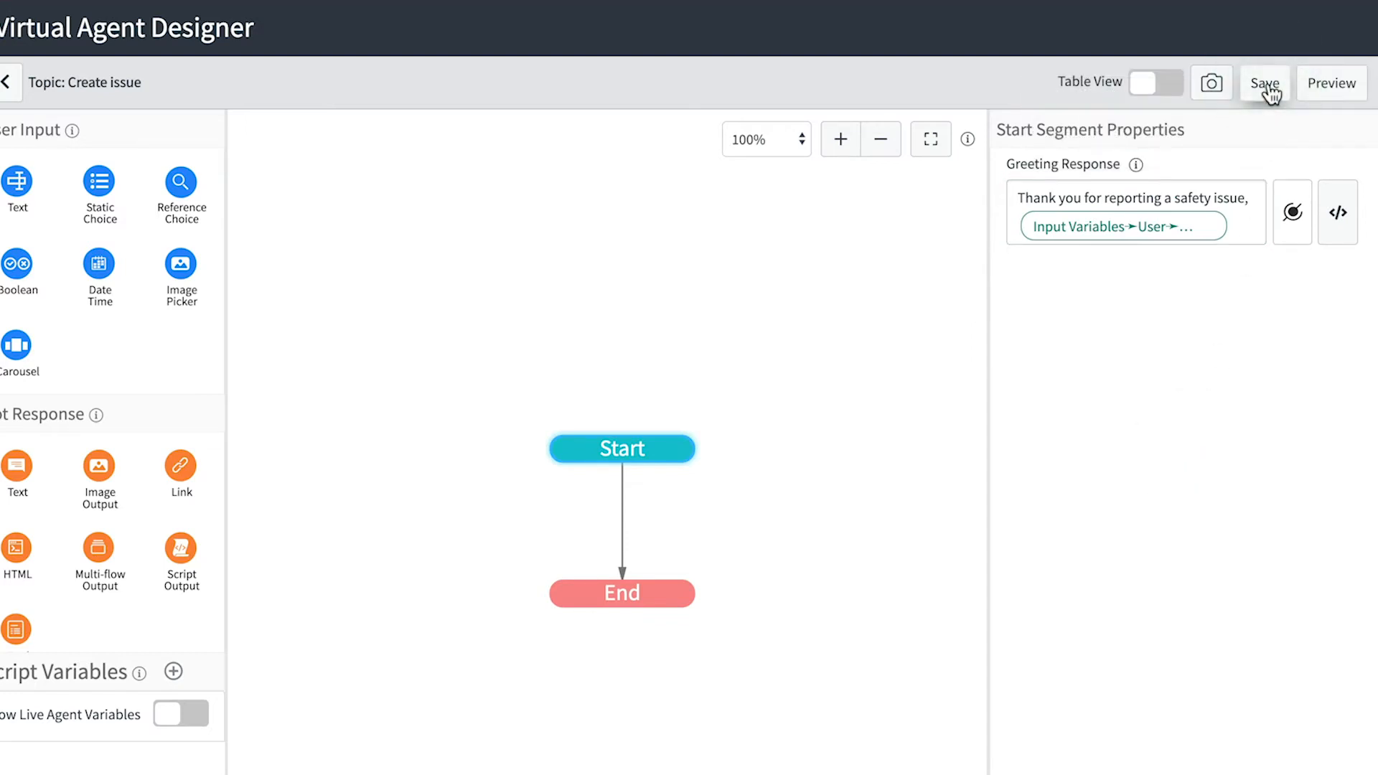
click(1328, 86)
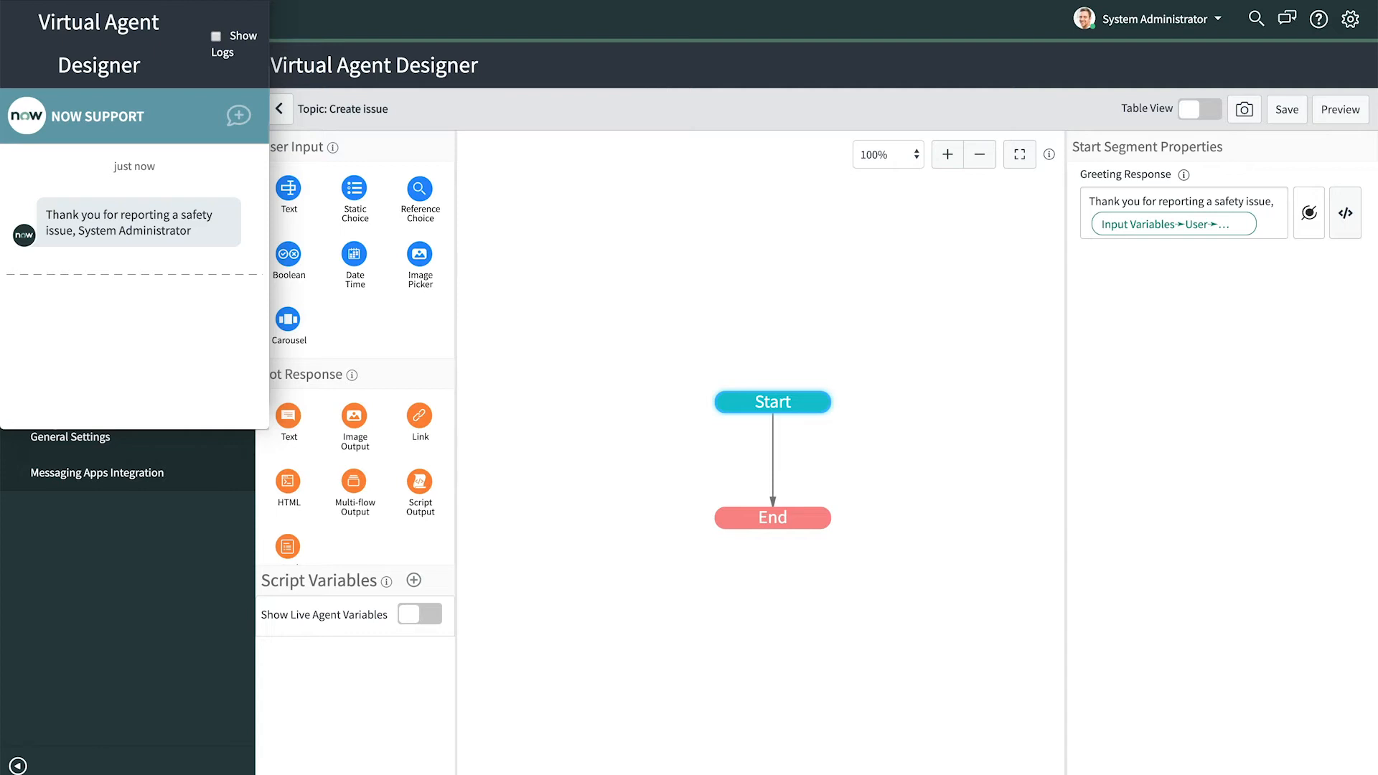
key(super+w)
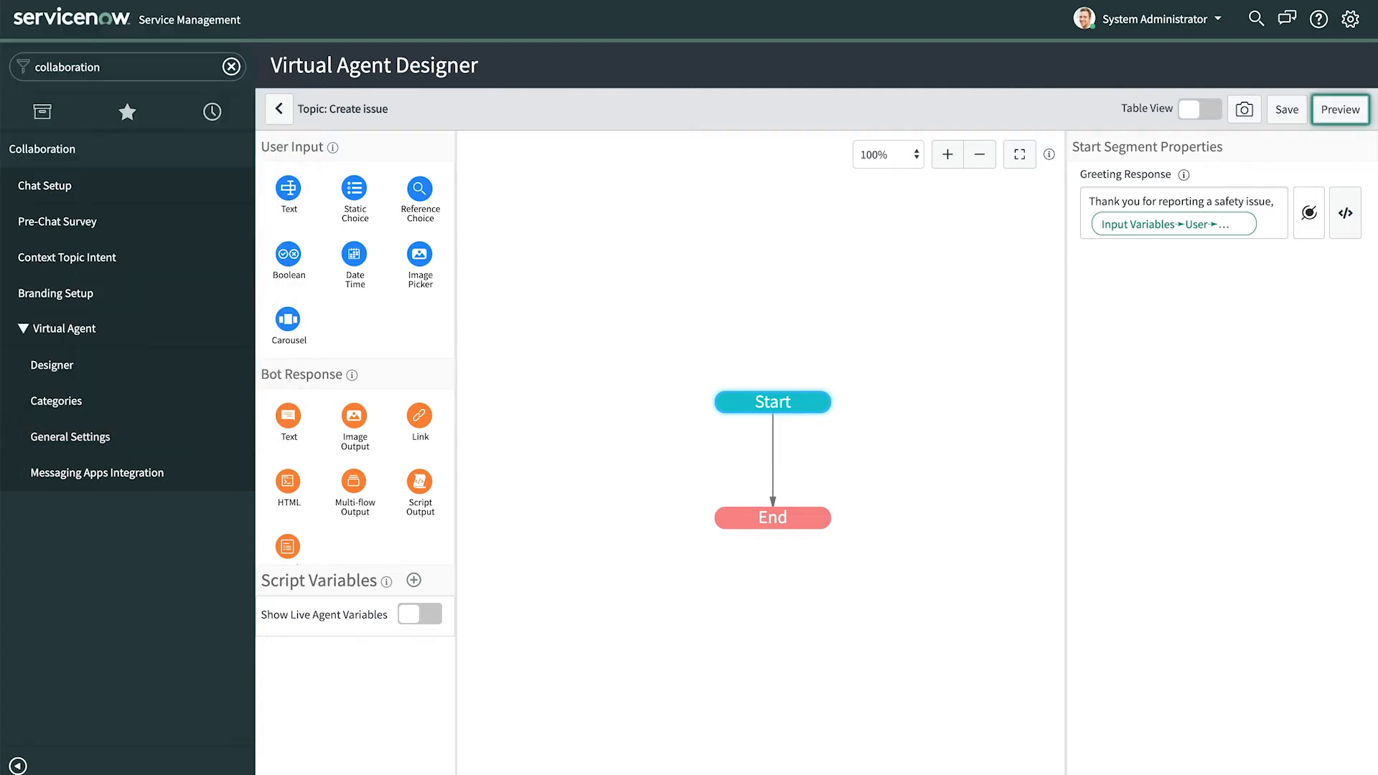
- Add a 'Short description' text input asking 'Please provide a short description of the issue', then a Static Choice below
drag(288, 188, 705, 476)
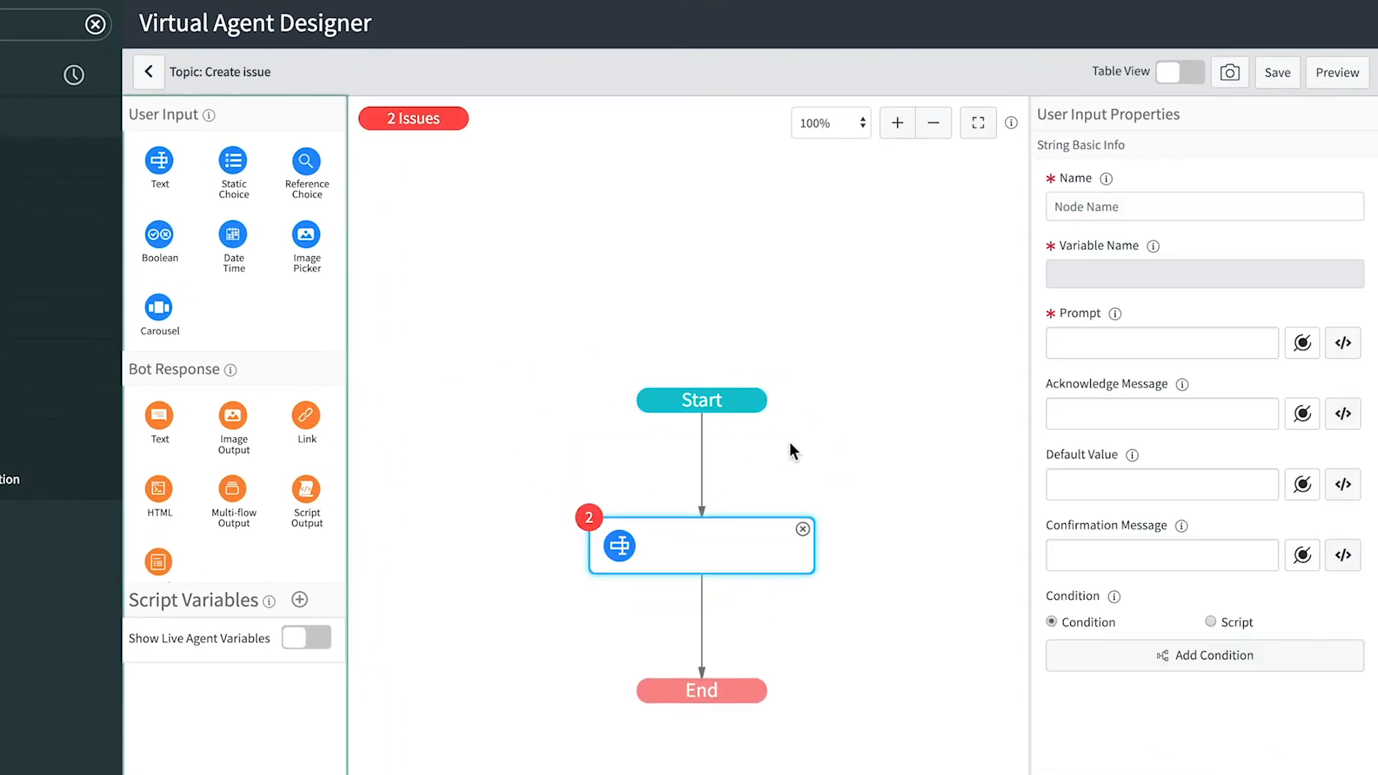
click(1105, 206)
text(Short description)
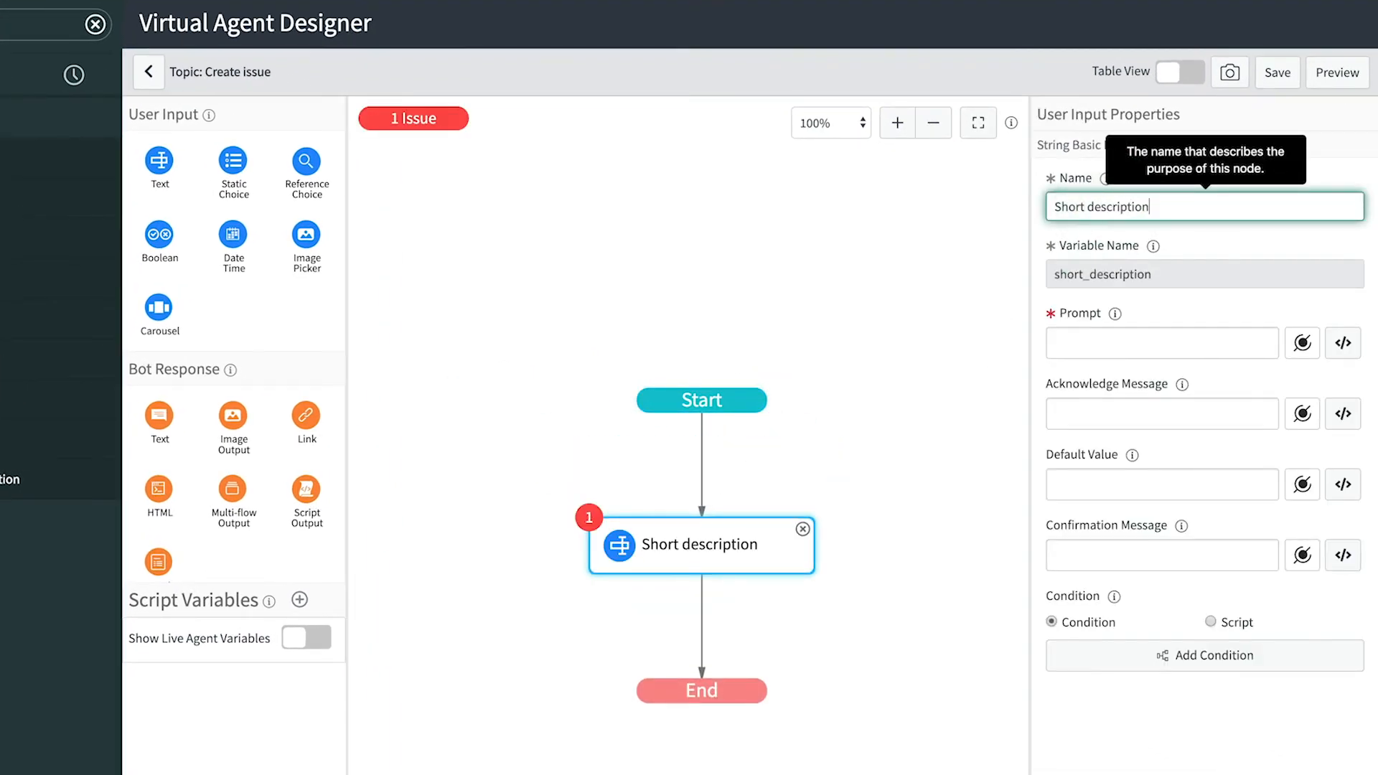
click(1106, 343)
text(Please)
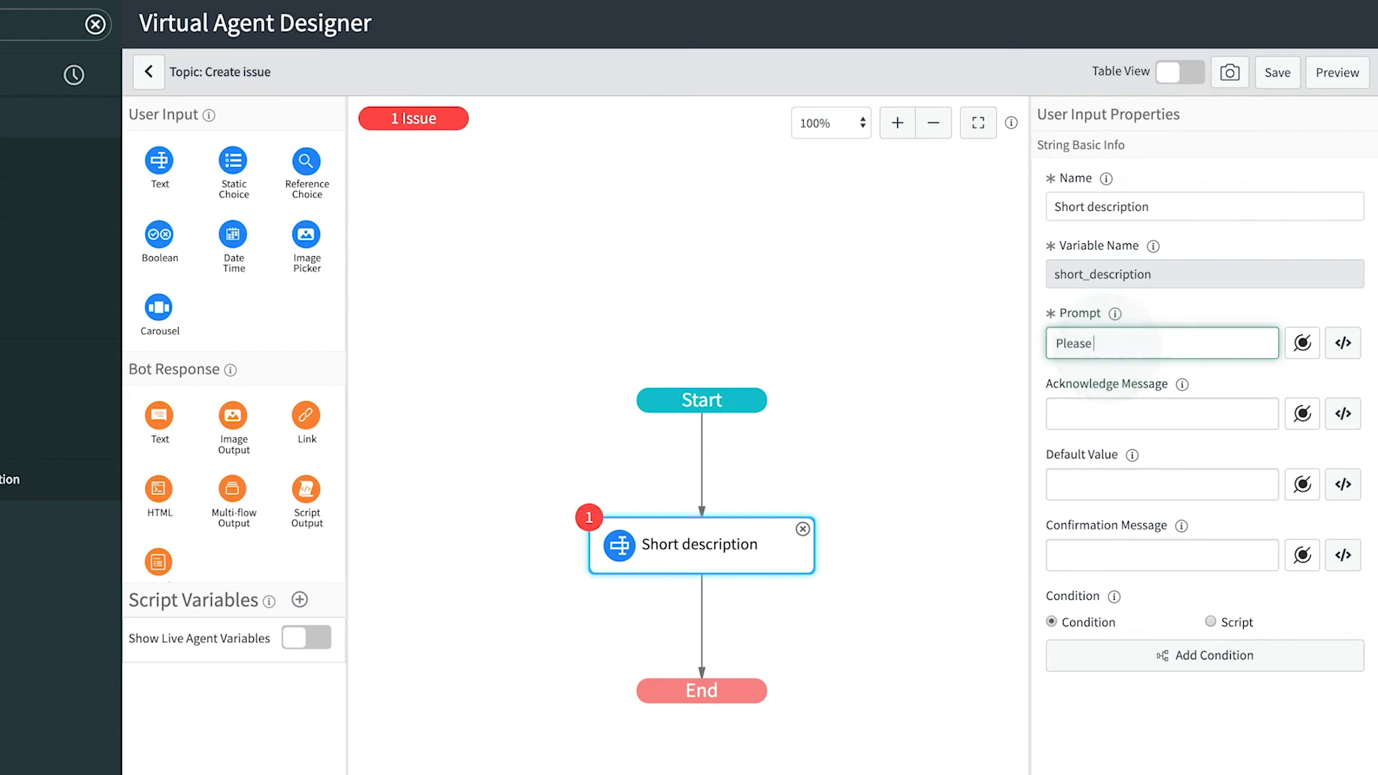
text( provide a short description of the issue)
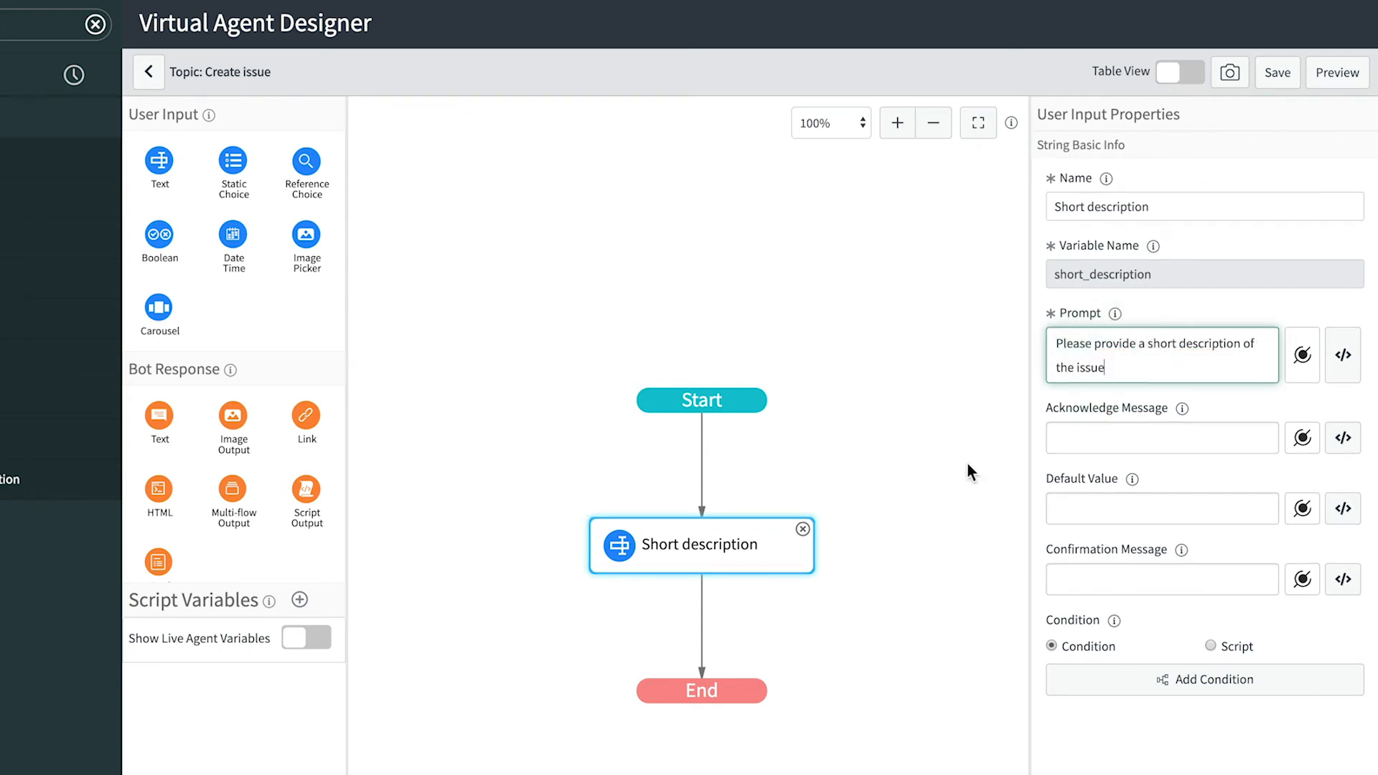
drag(234, 160, 686, 621)
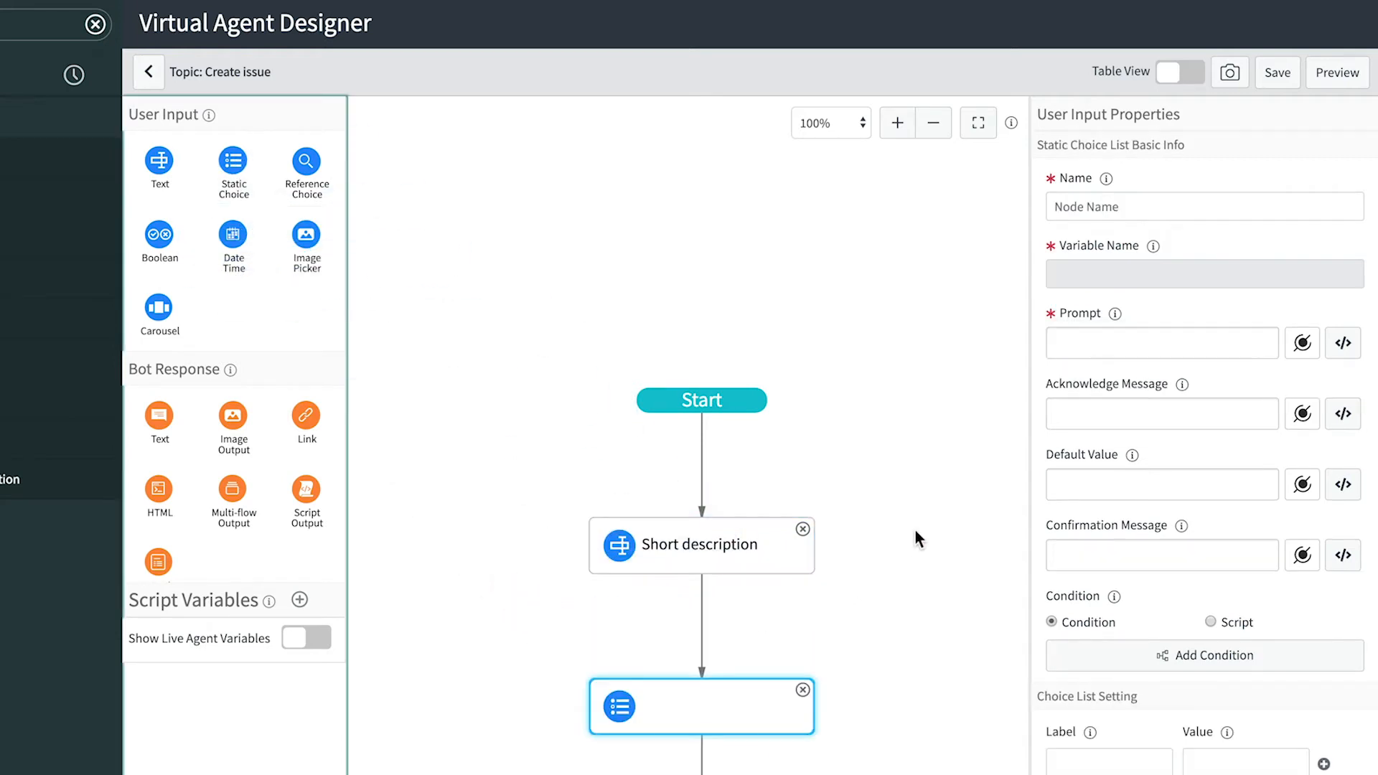
- Name the choice node 'Category' with the prompt 'What is the size of this issue?'
click(1098, 208)
text(Category)
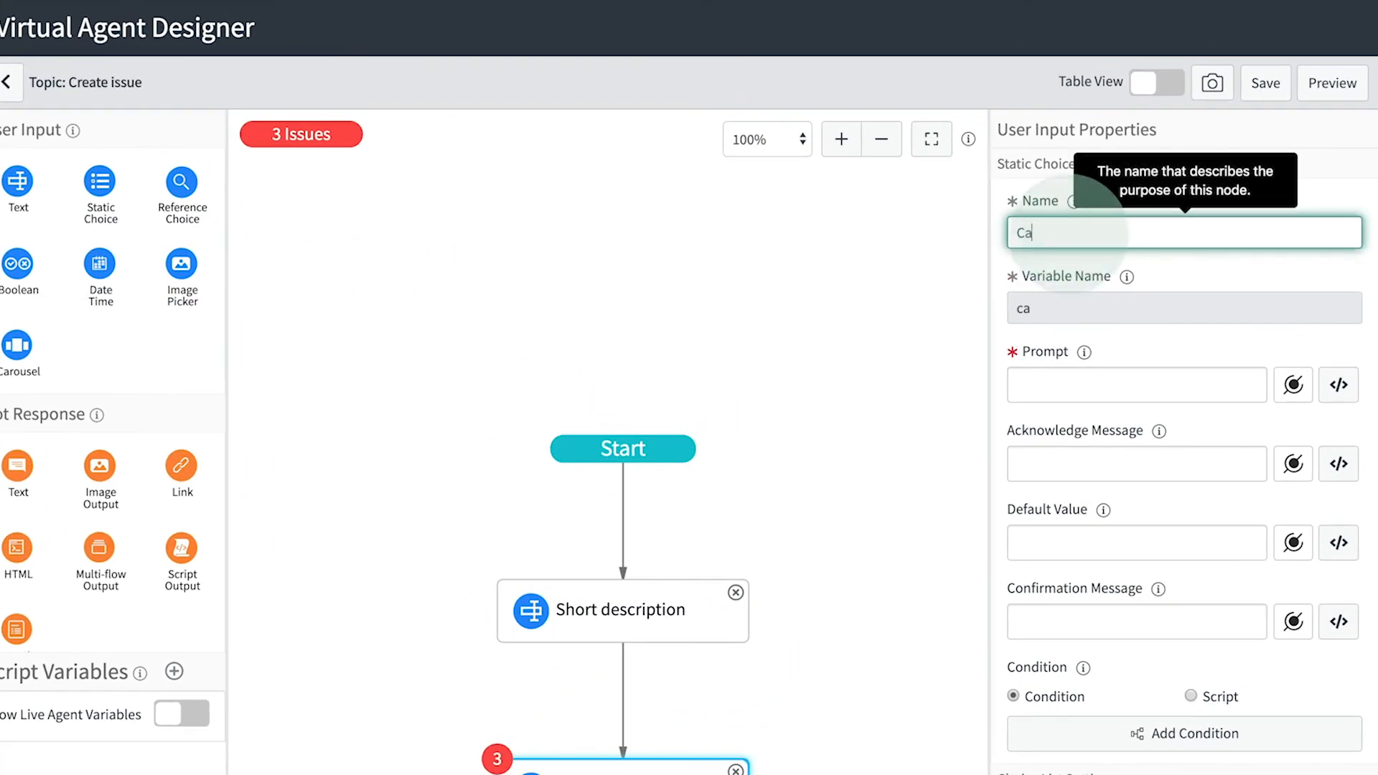
click(1075, 388)
text(Wha)
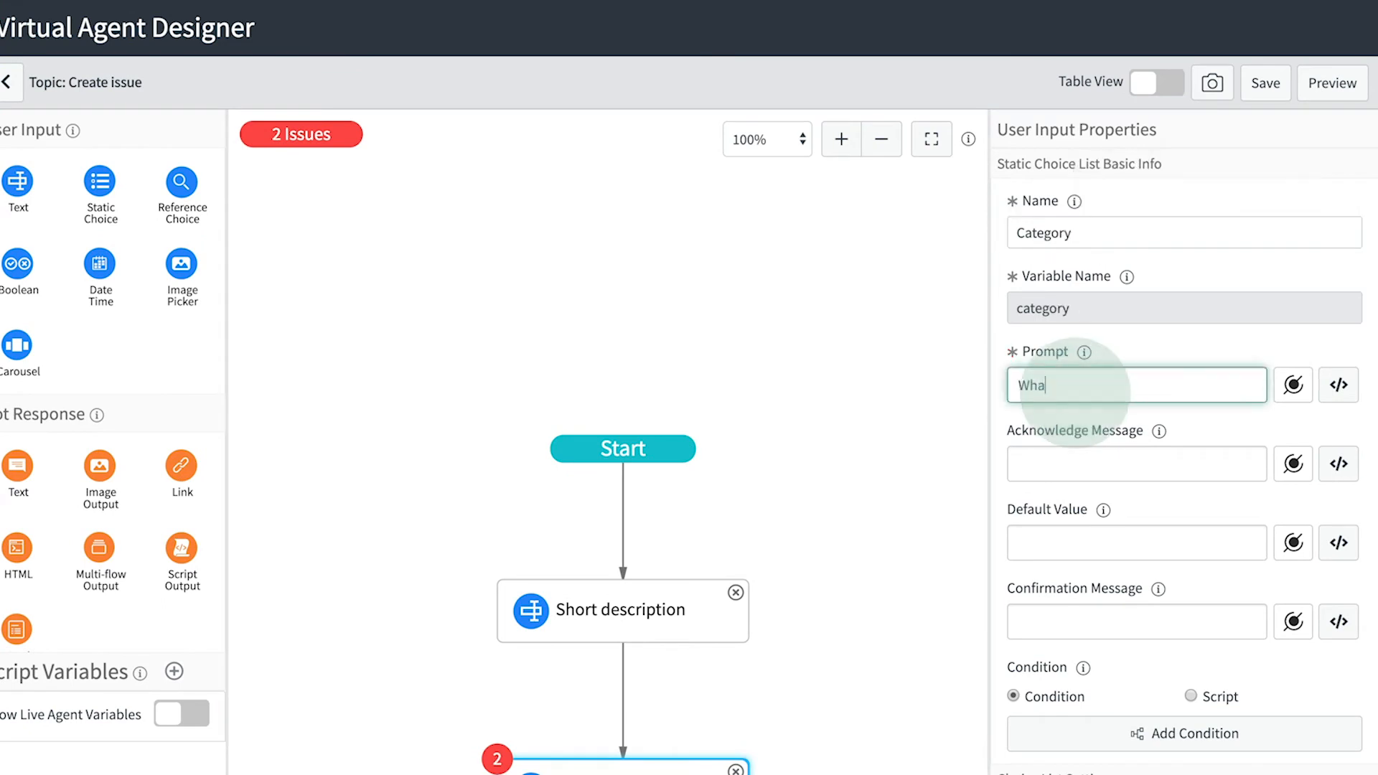
text(t is the size of this issue?)
scroll(1059, 637, down, 4)
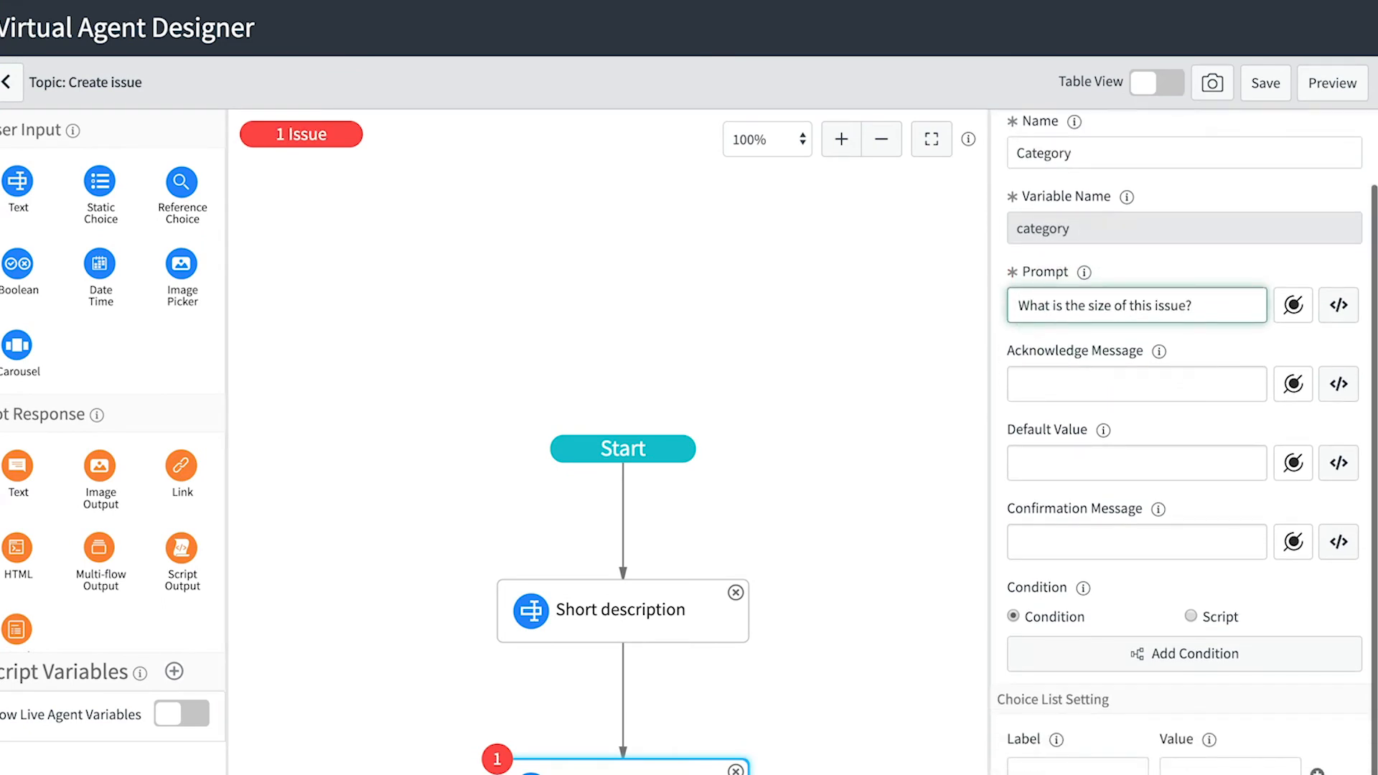
- Add the choice options Big/big and Small/small
click(1059, 637)
text(Big)
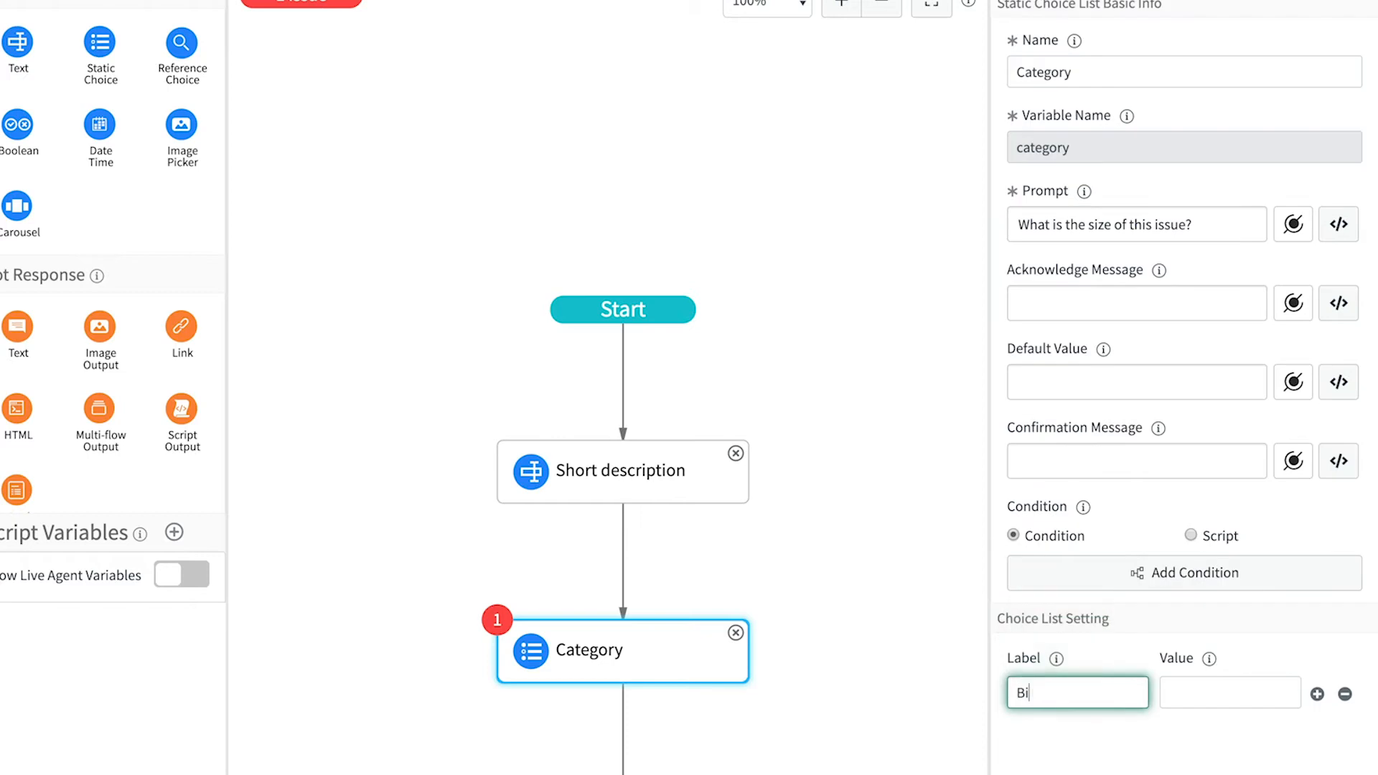
key(Tab)
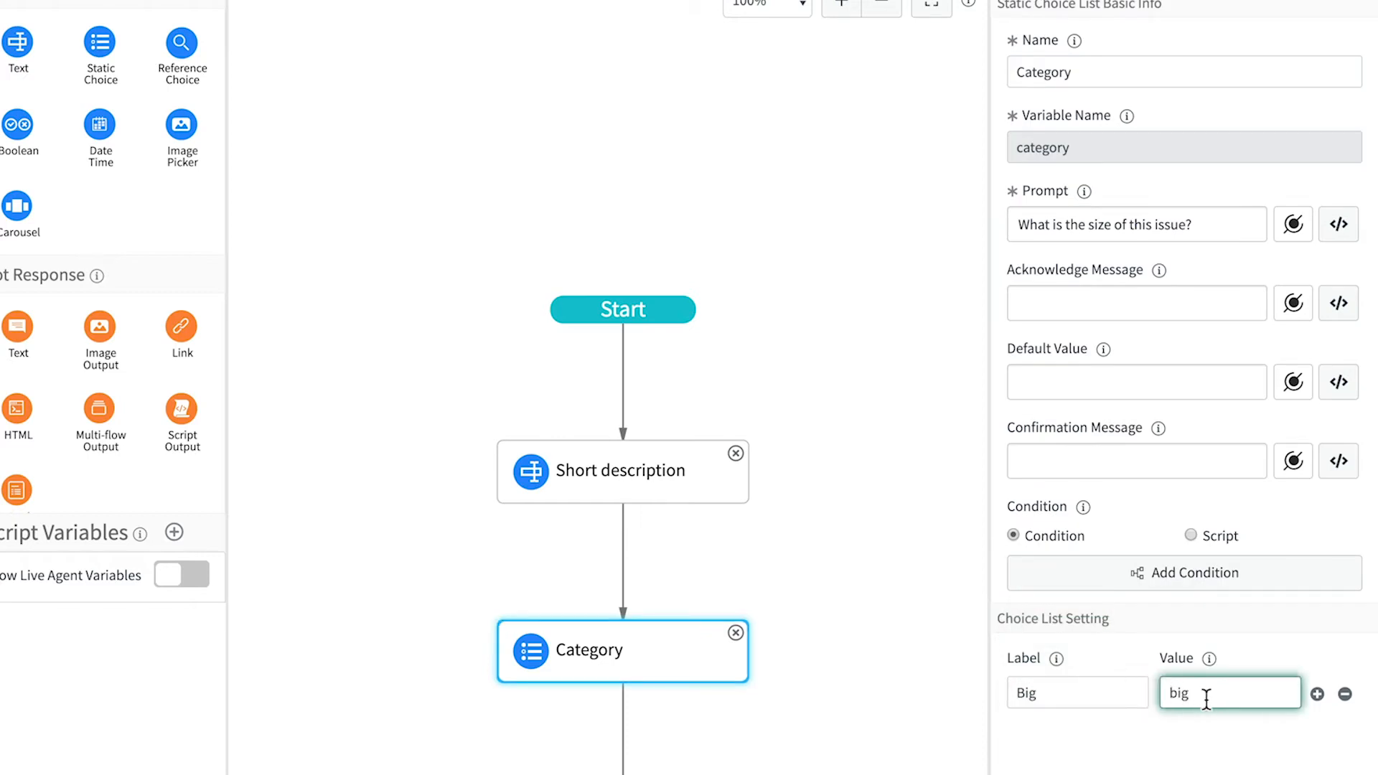
click(1318, 693)
click(1076, 658)
text(Small)
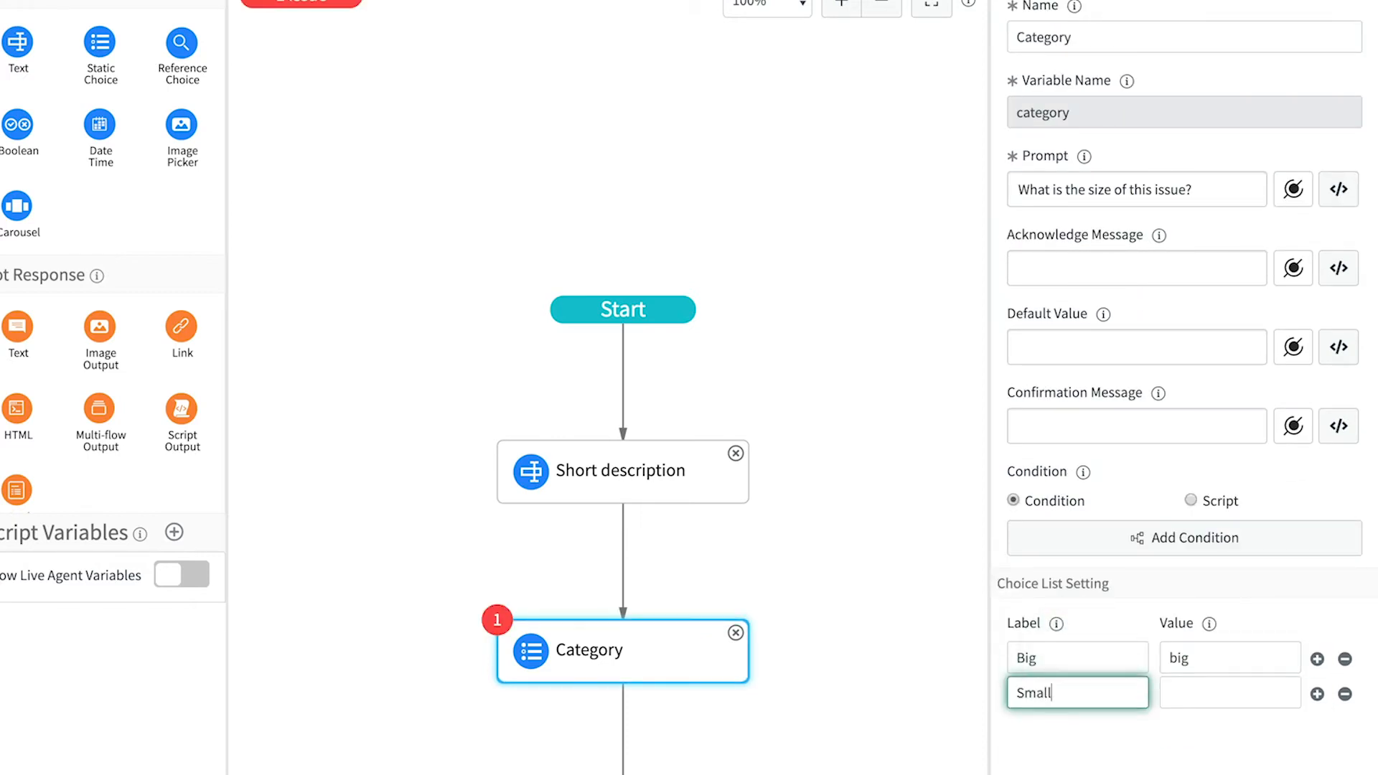
key(Tab)
text(sm)
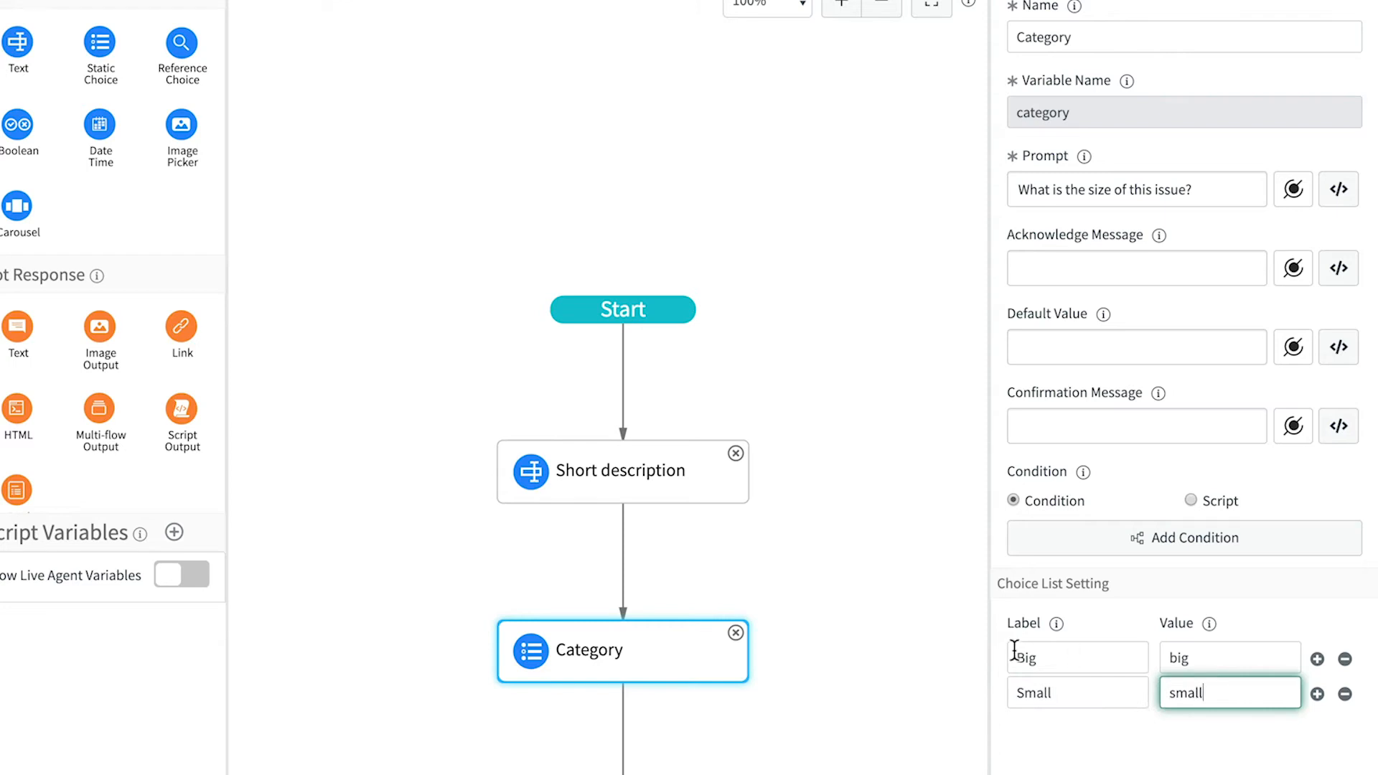
scroll(906, 650, down, 5)
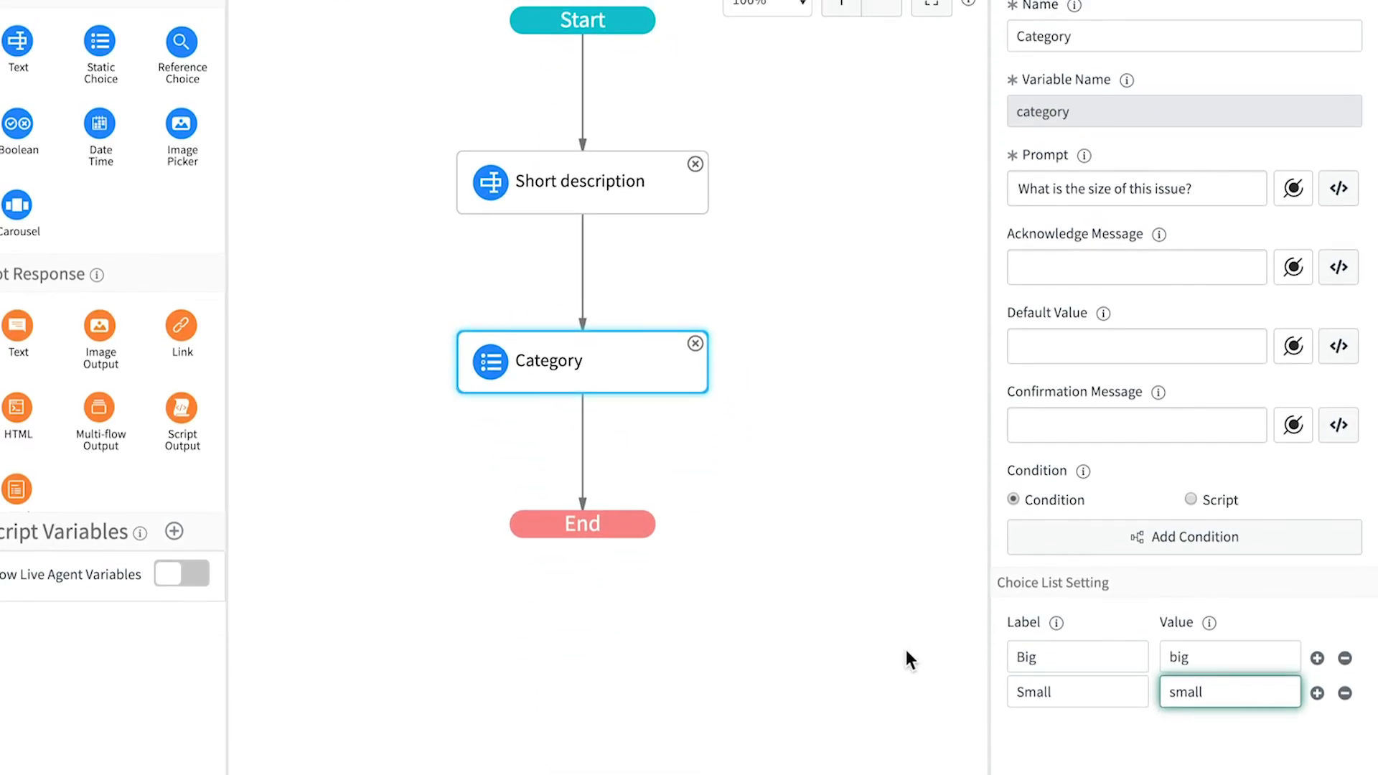
- Add a 'Location' reference choice asking where it happened, drawing from the Location [cmn_location] table
drag(196, 51, 641, 474)
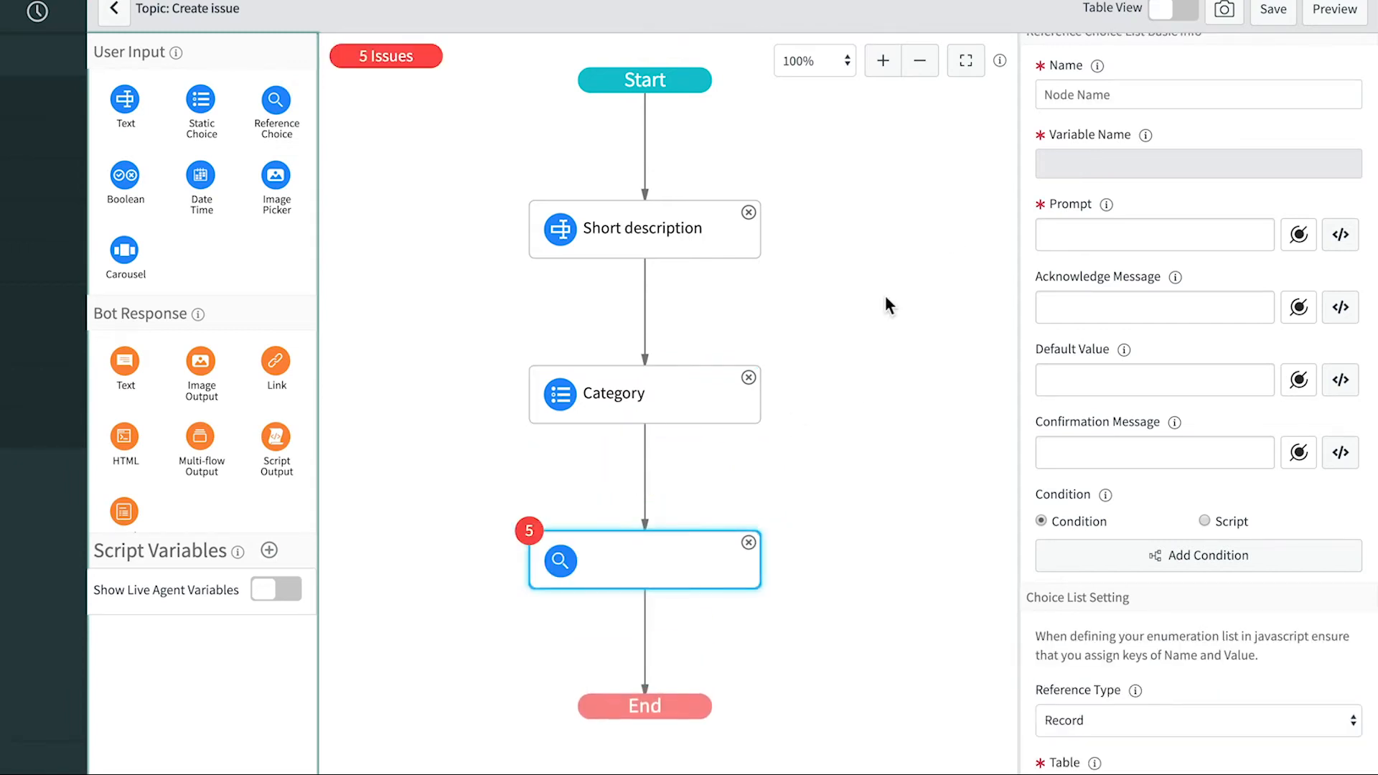
click(1084, 96)
text(Location)
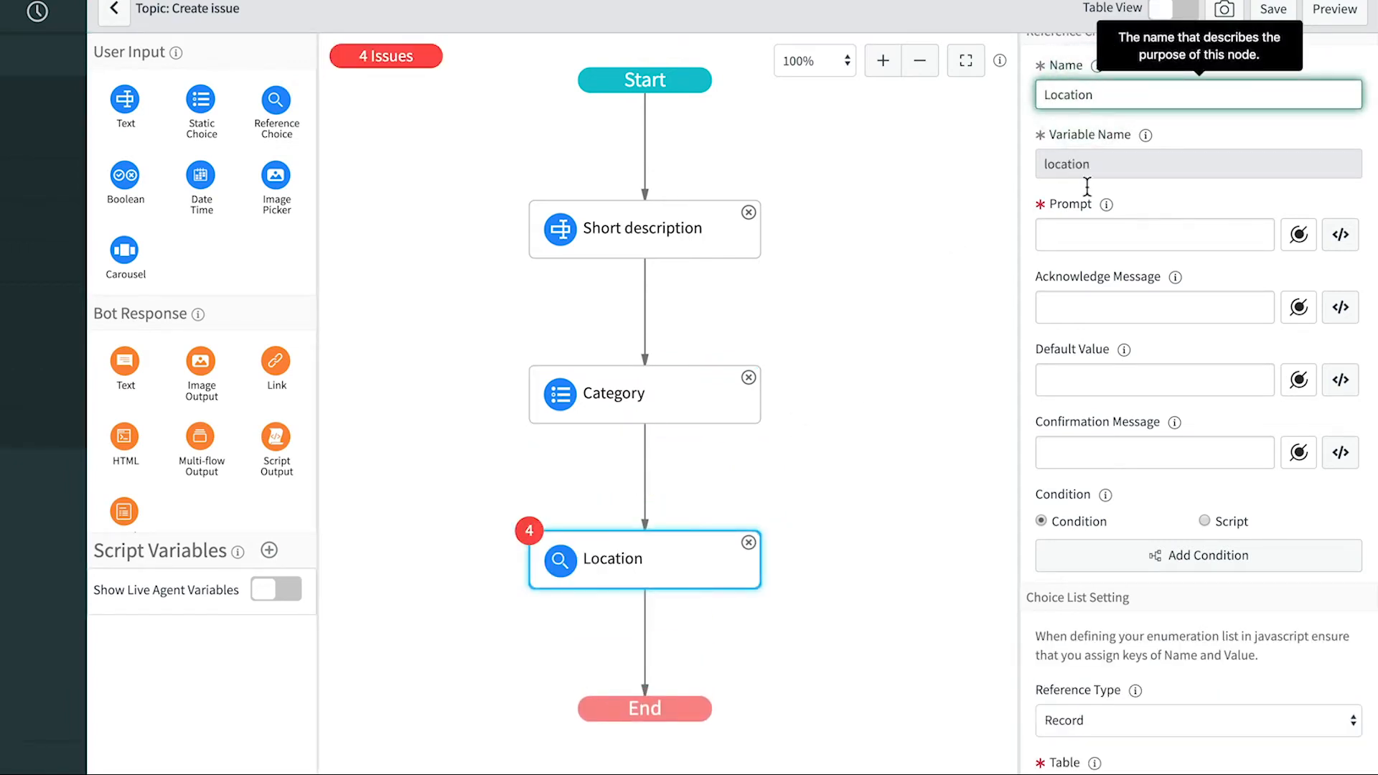
click(1089, 237)
text(Where did you witness this?)
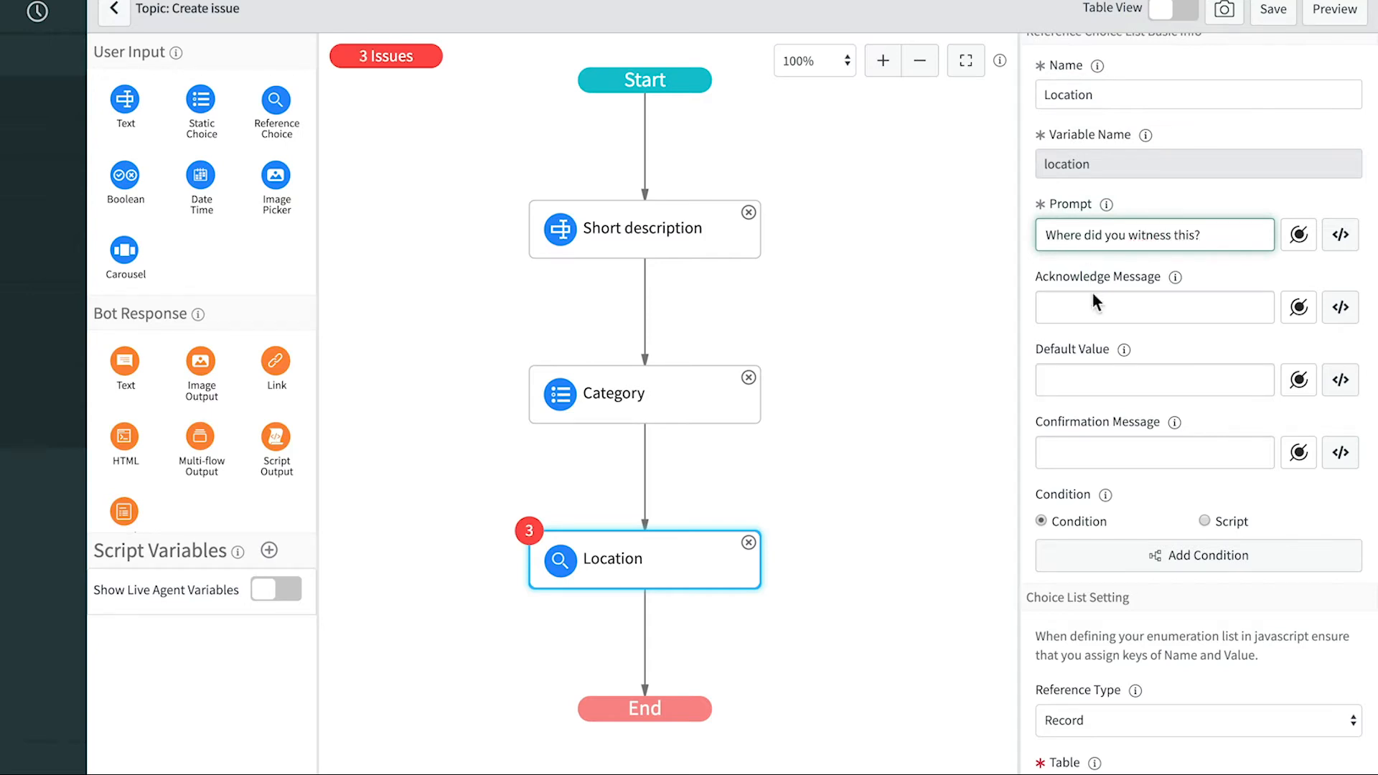
scroll(1154, 540, down, 4)
click(1154, 537)
text(location)
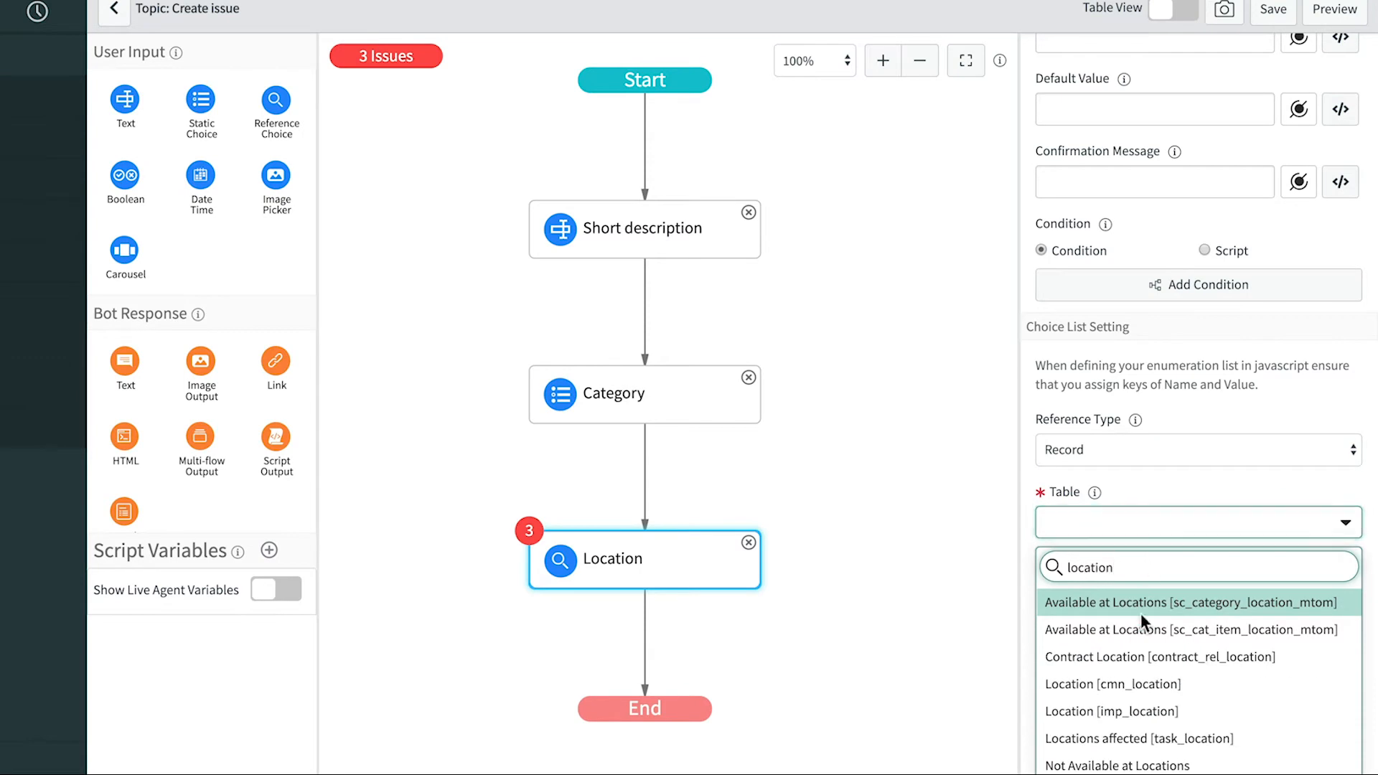
click(1144, 684)
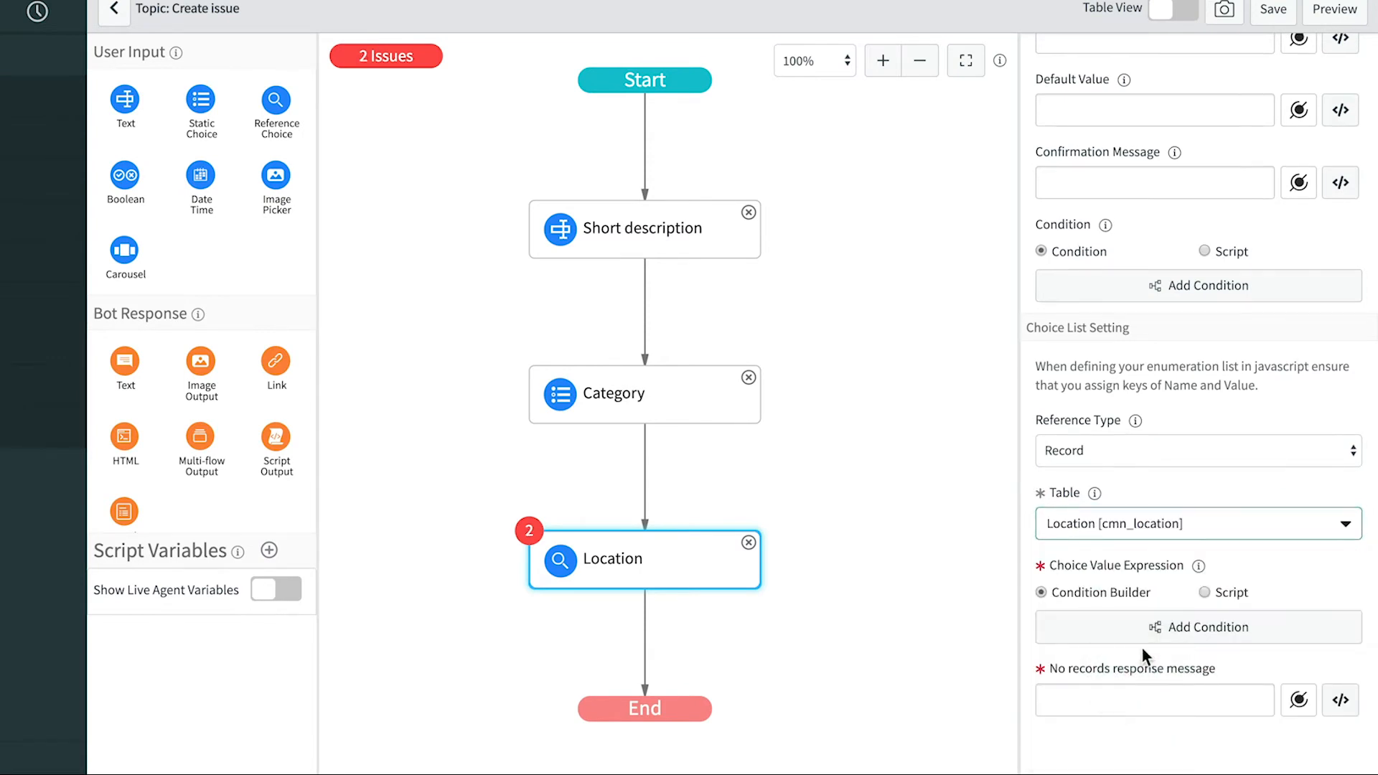
- Limit locations to Name is not empty and set the no-records message 'Sorry, no records found.'
click(1146, 629)
click(496, 72)
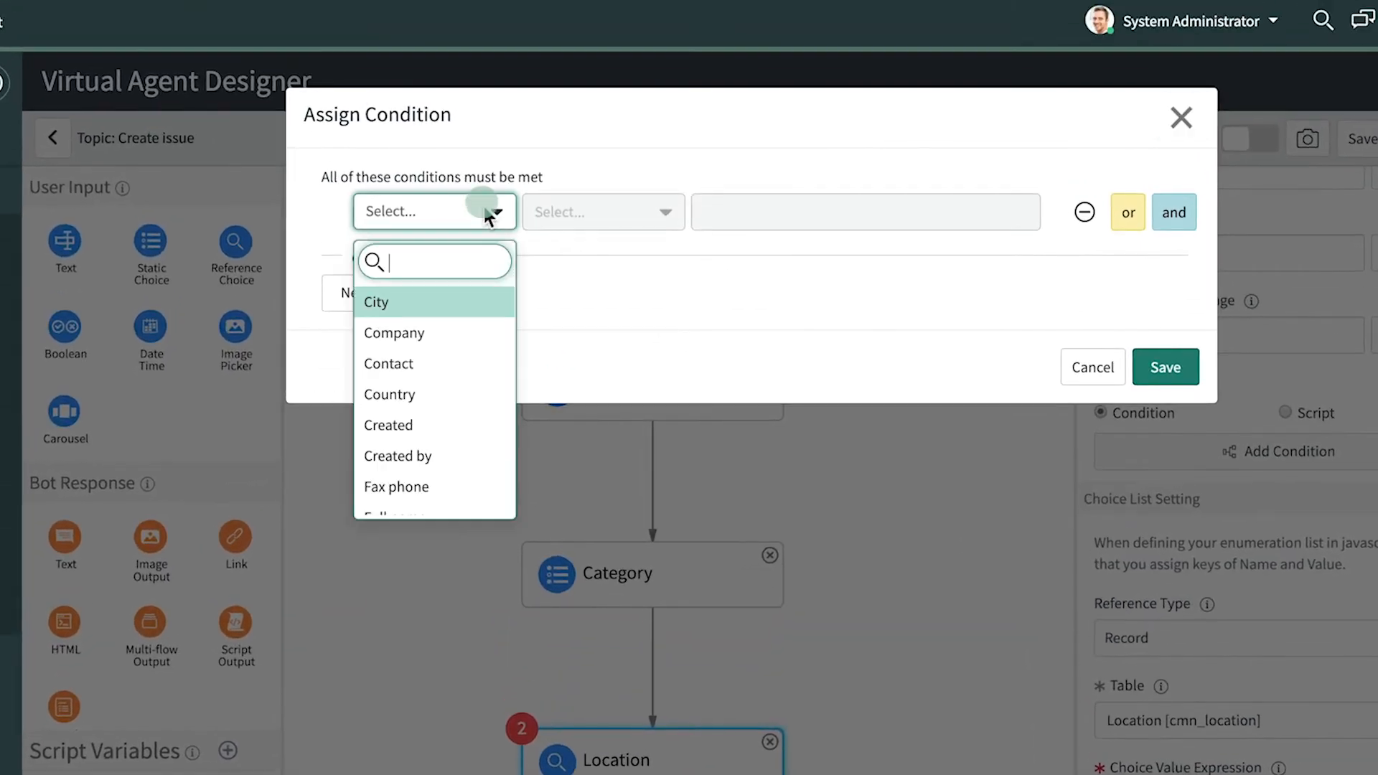
text(name)
click(463, 324)
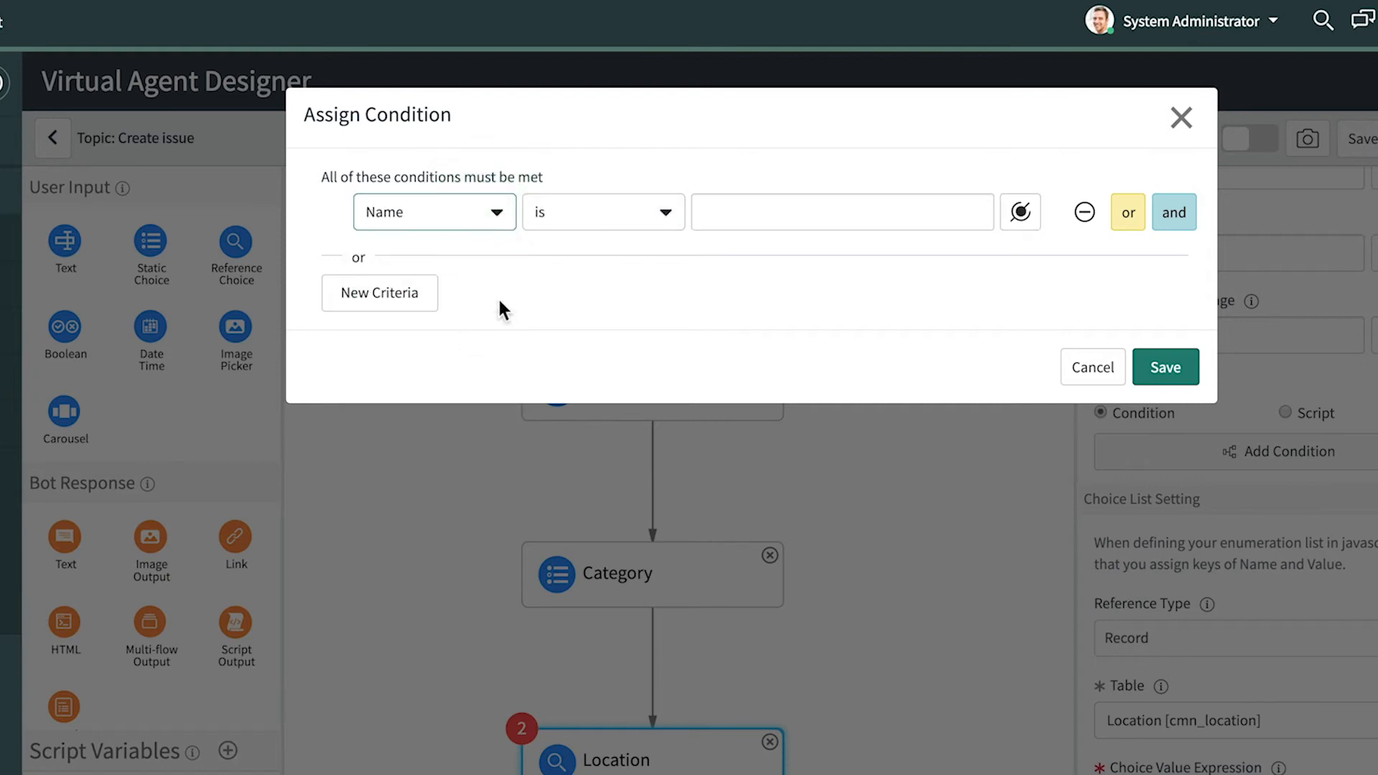
click(584, 209)
scroll(575, 435, down, 3)
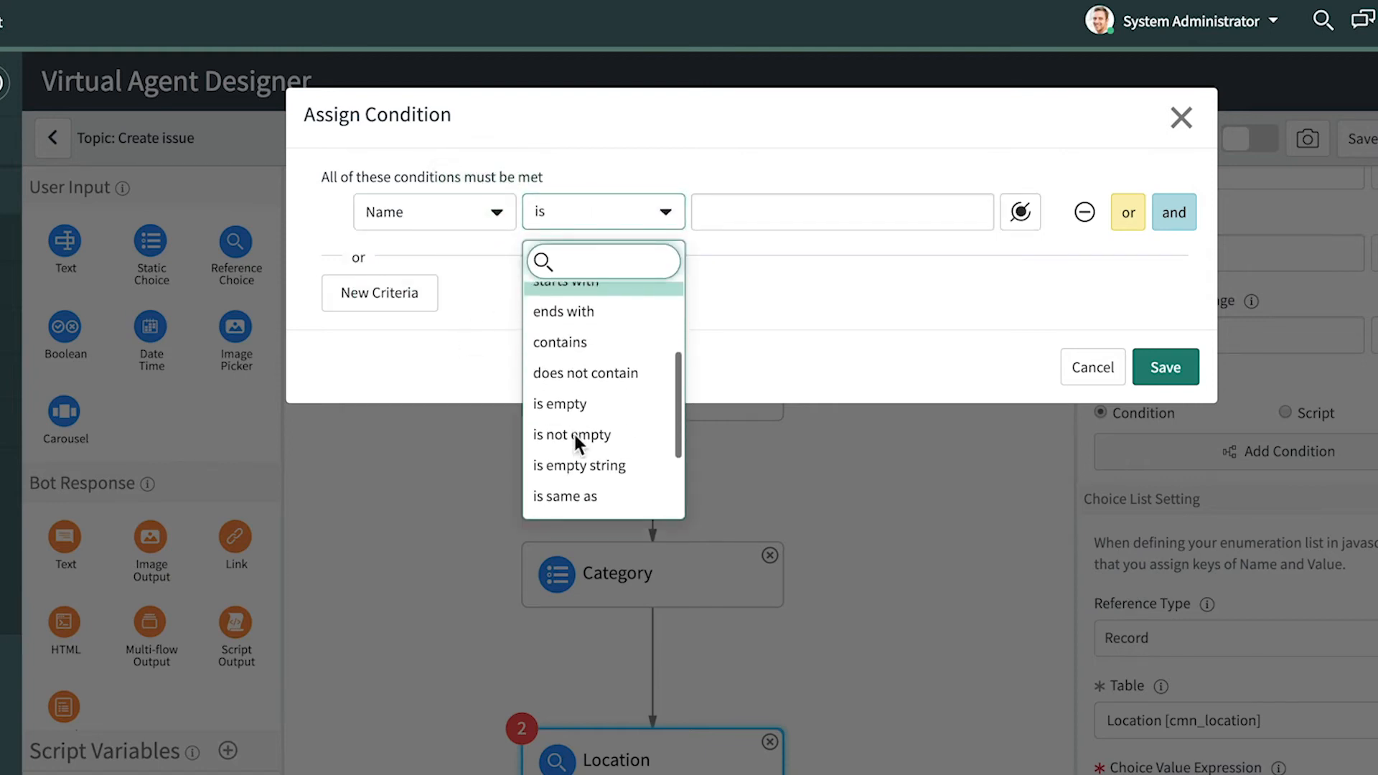
click(575, 435)
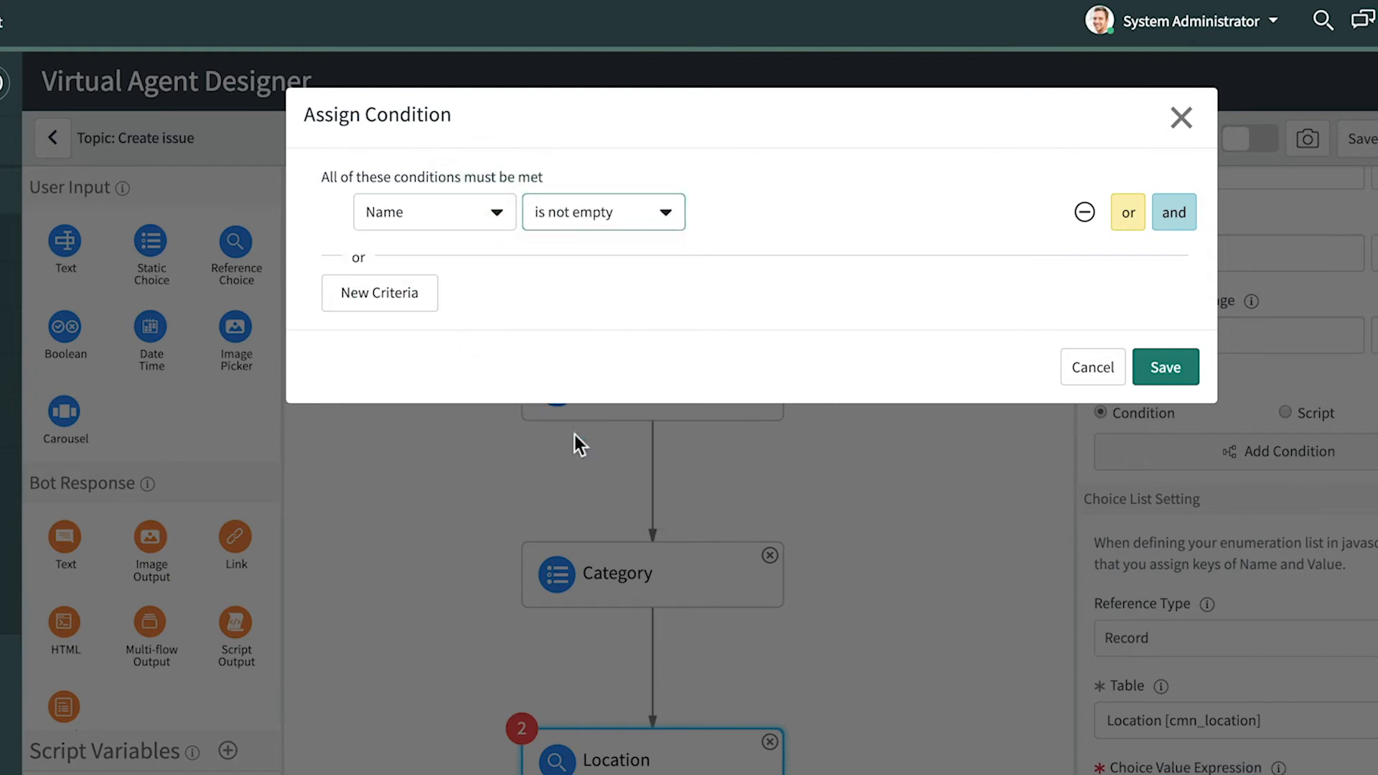
click(1150, 368)
click(1048, 693)
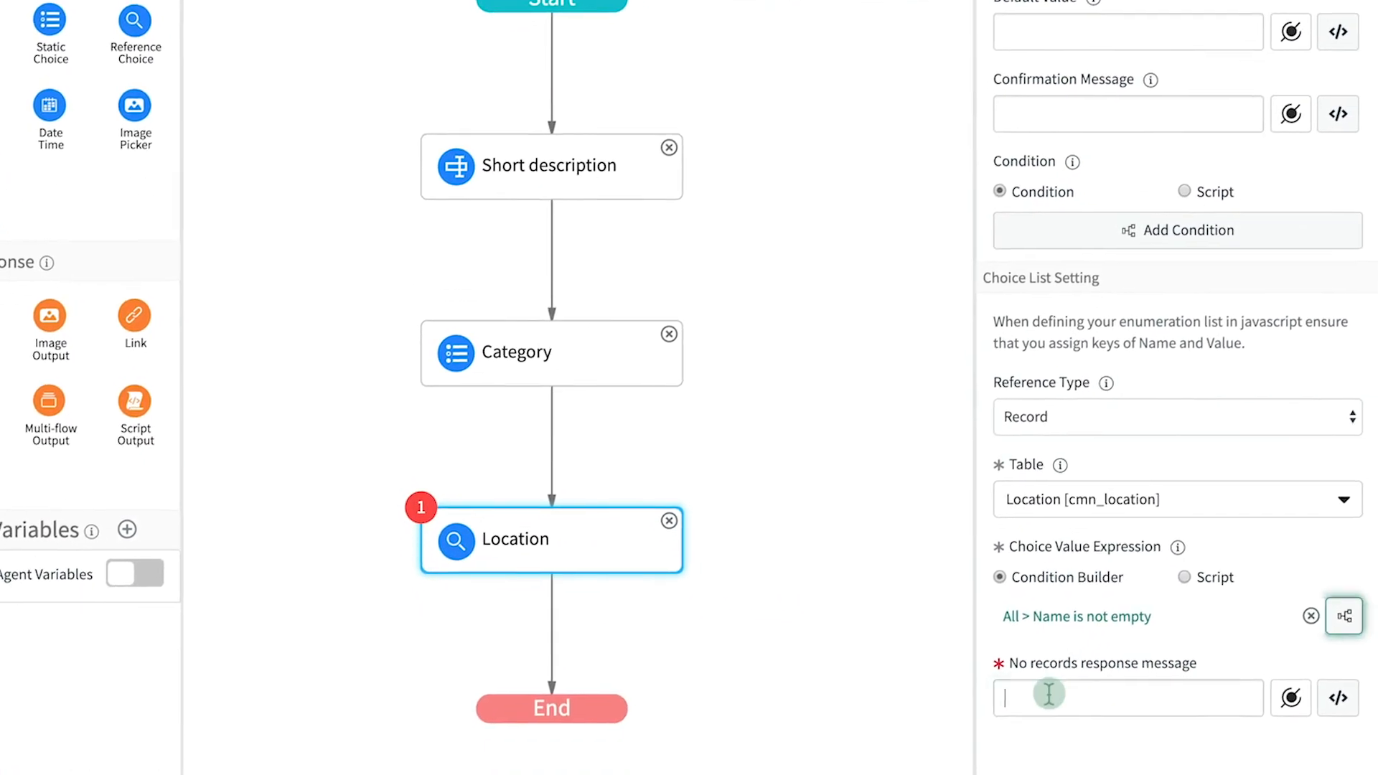
text(Sorry, no records found.)
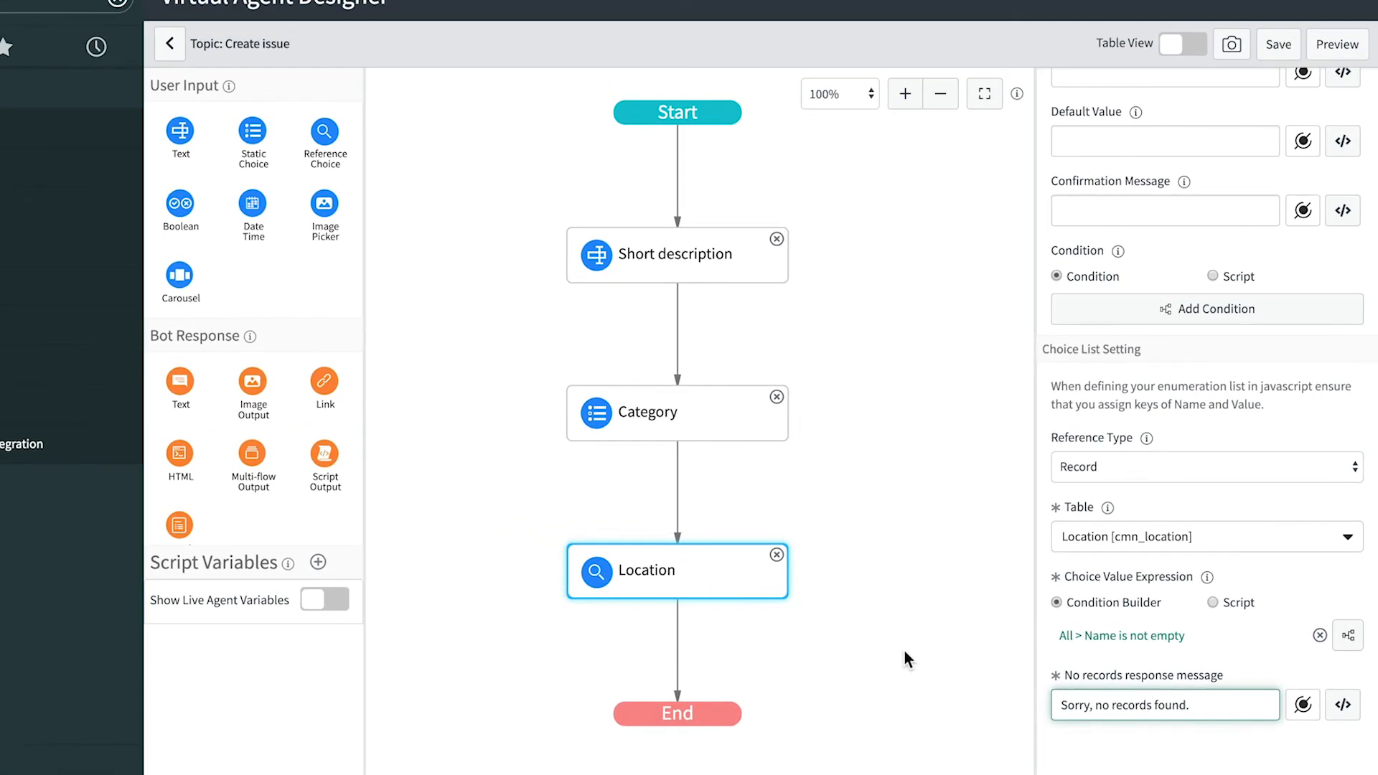
- Insert a Decision node below Location
click(904, 652)
scroll(904, 652, down, 3)
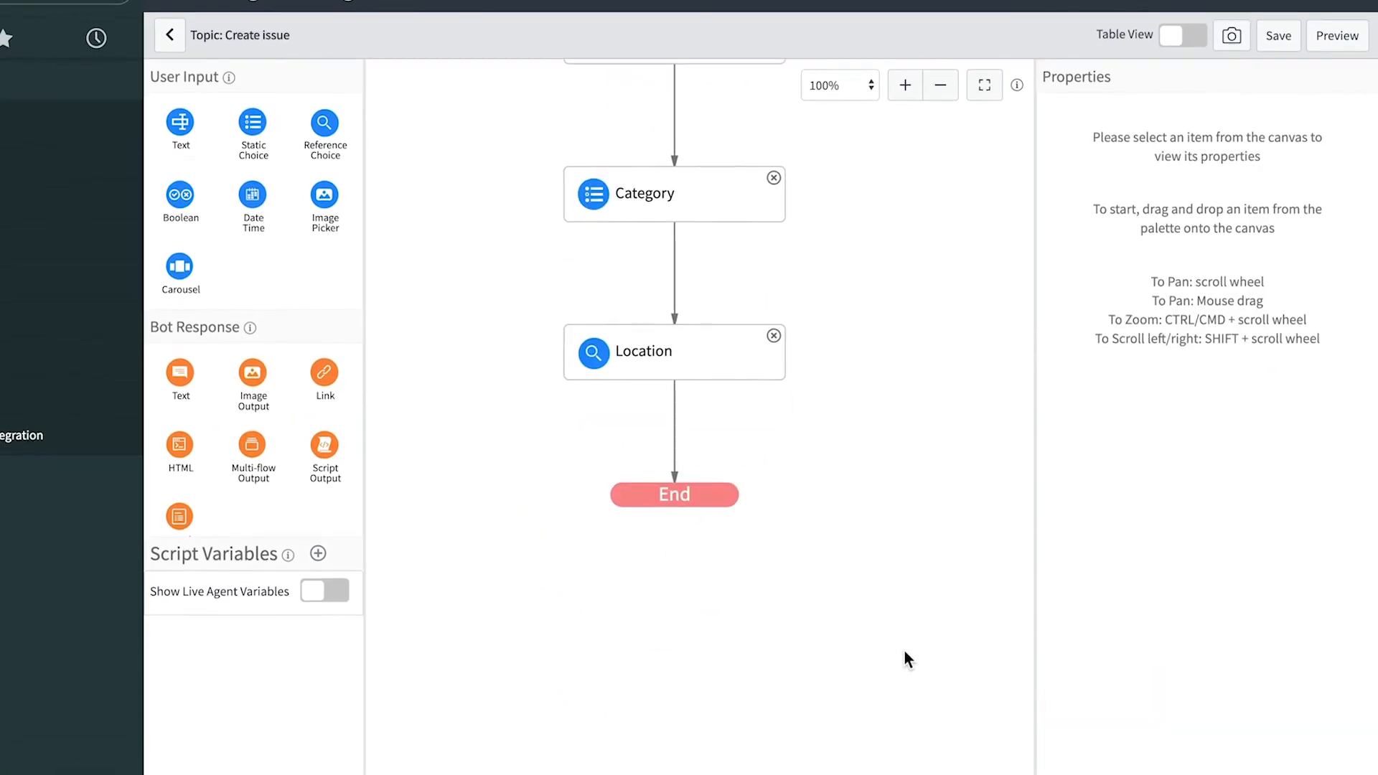
scroll(330, 527, down, 3)
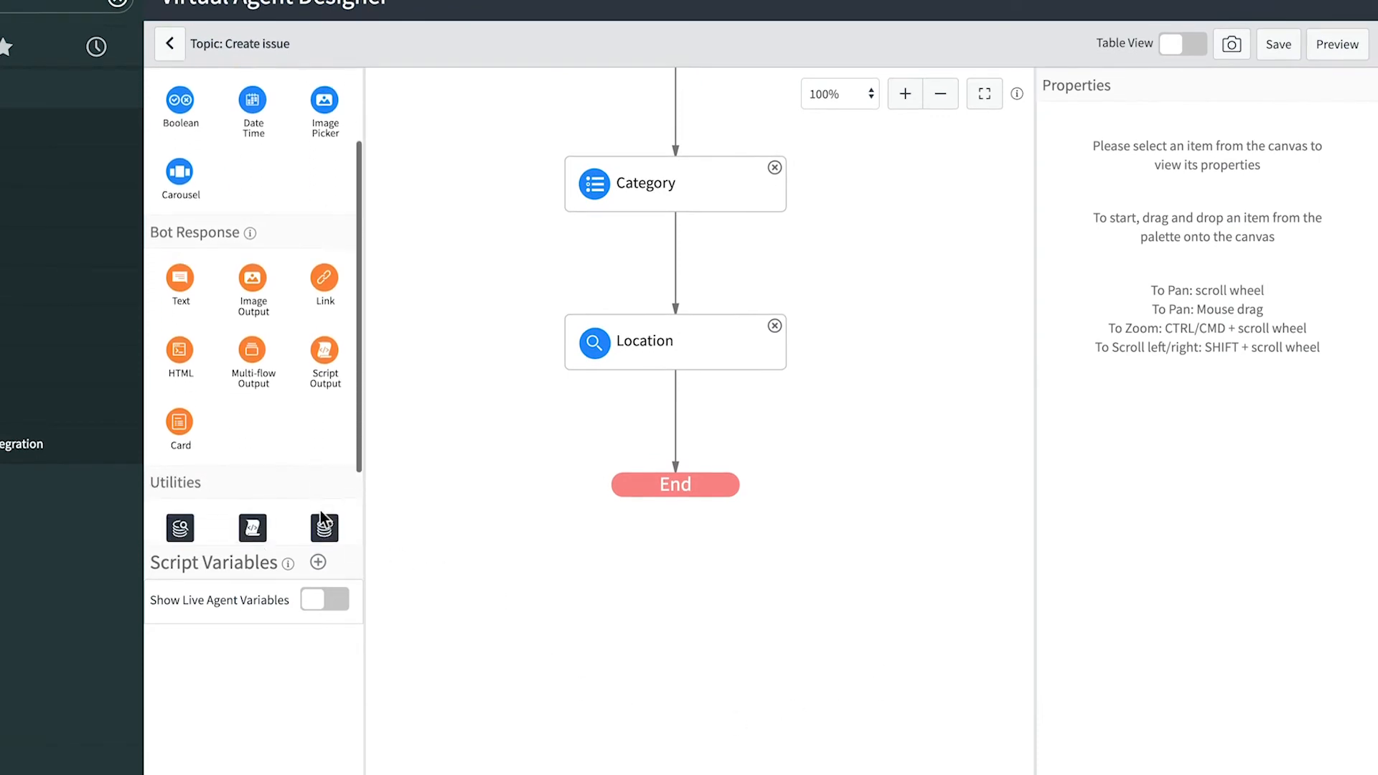
drag(191, 501, 672, 425)
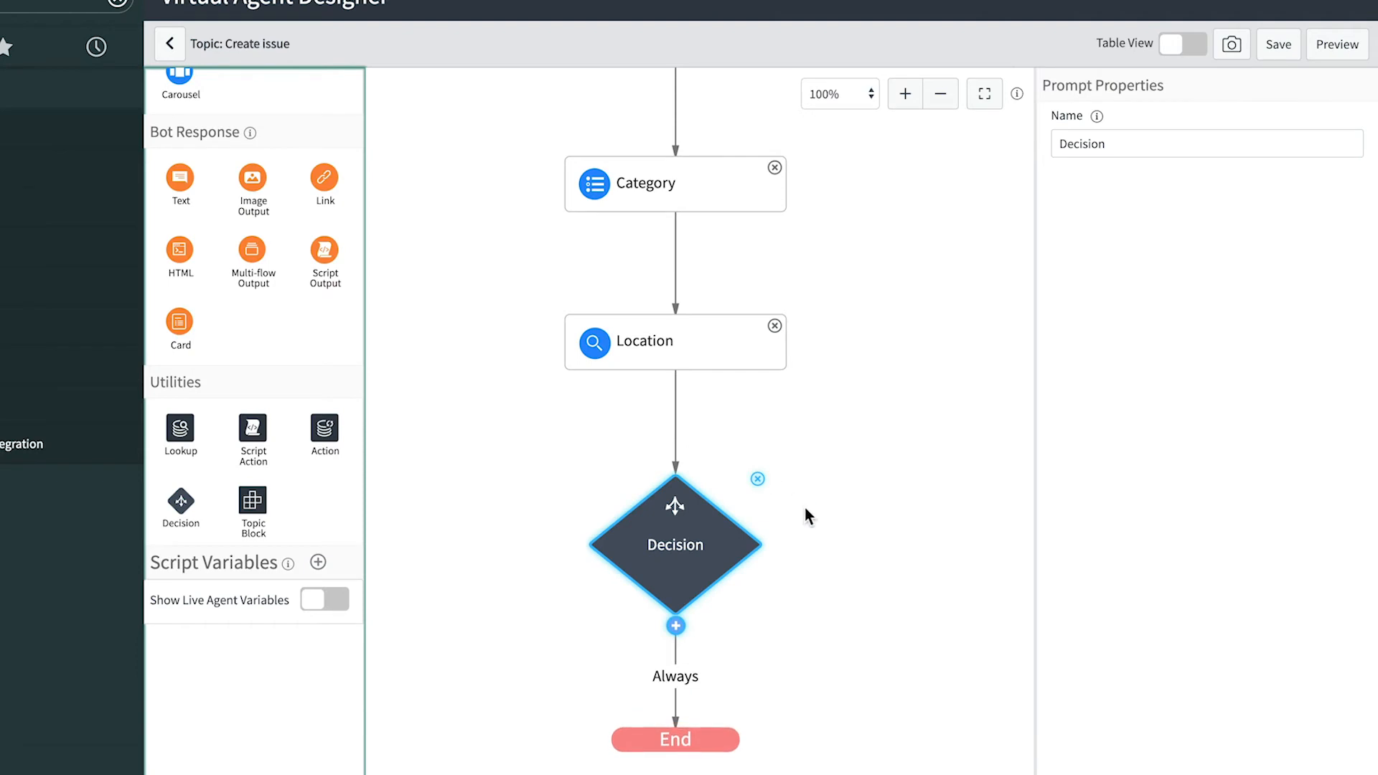
- Add a 'Due date' input asking 'When would you like this corrected?' in Date format
scroll(826, 562, down, 4)
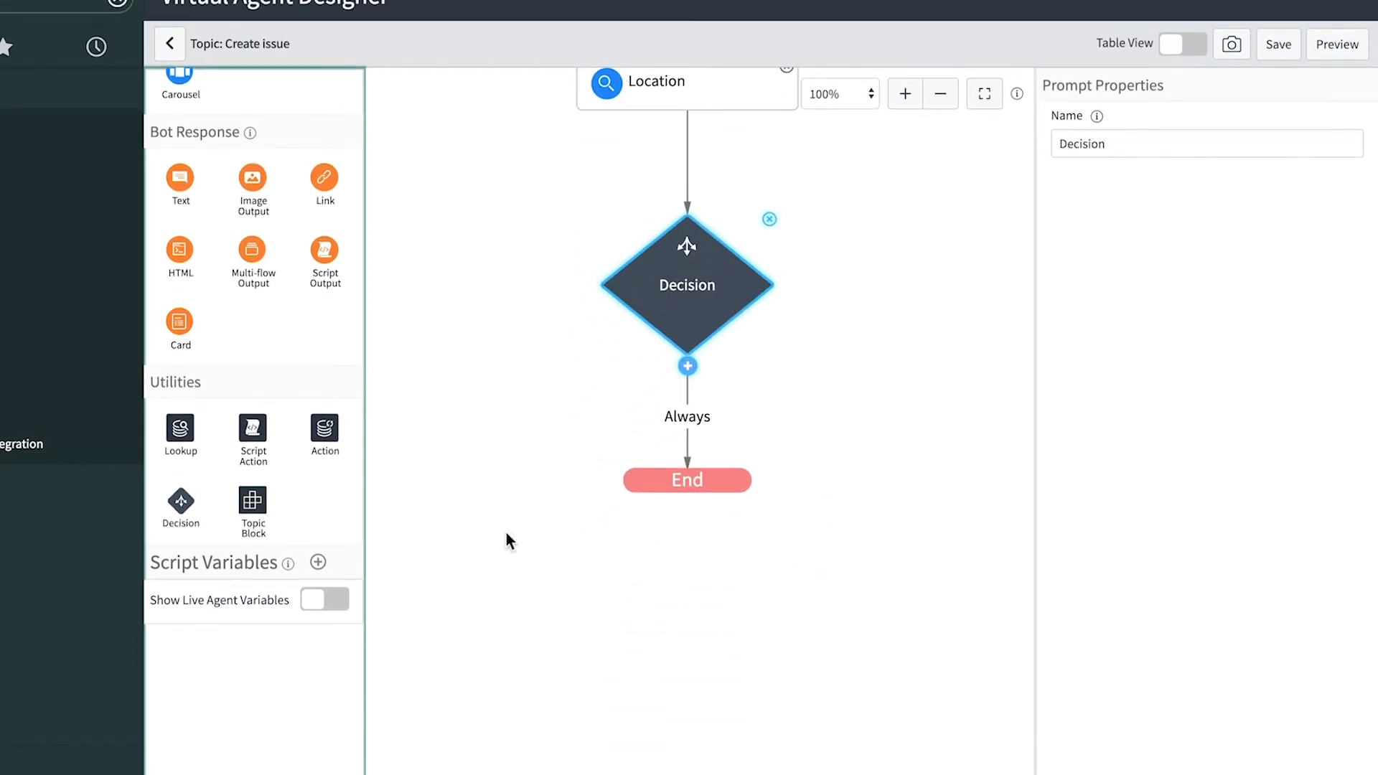
scroll(277, 251, up, 3)
drag(270, 222, 667, 421)
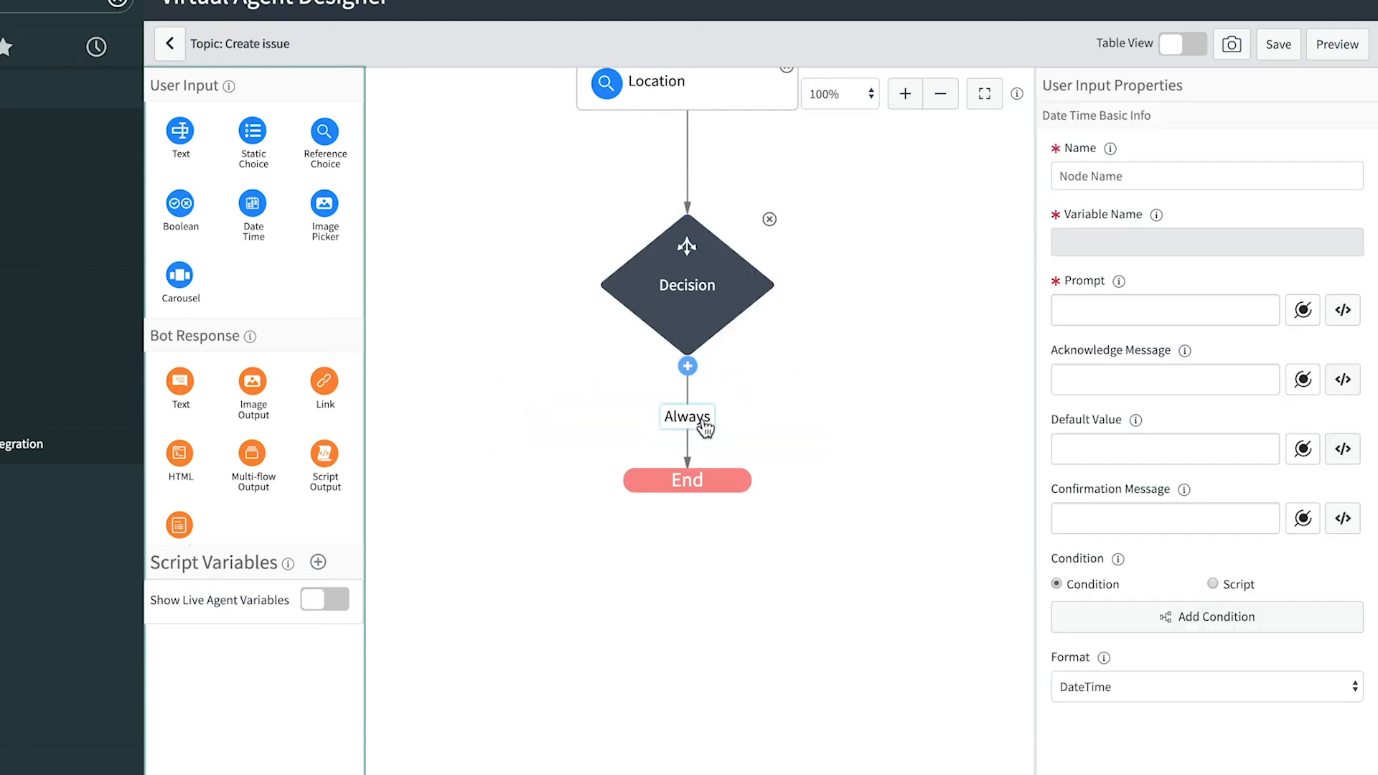
click(1095, 176)
text(Due date)
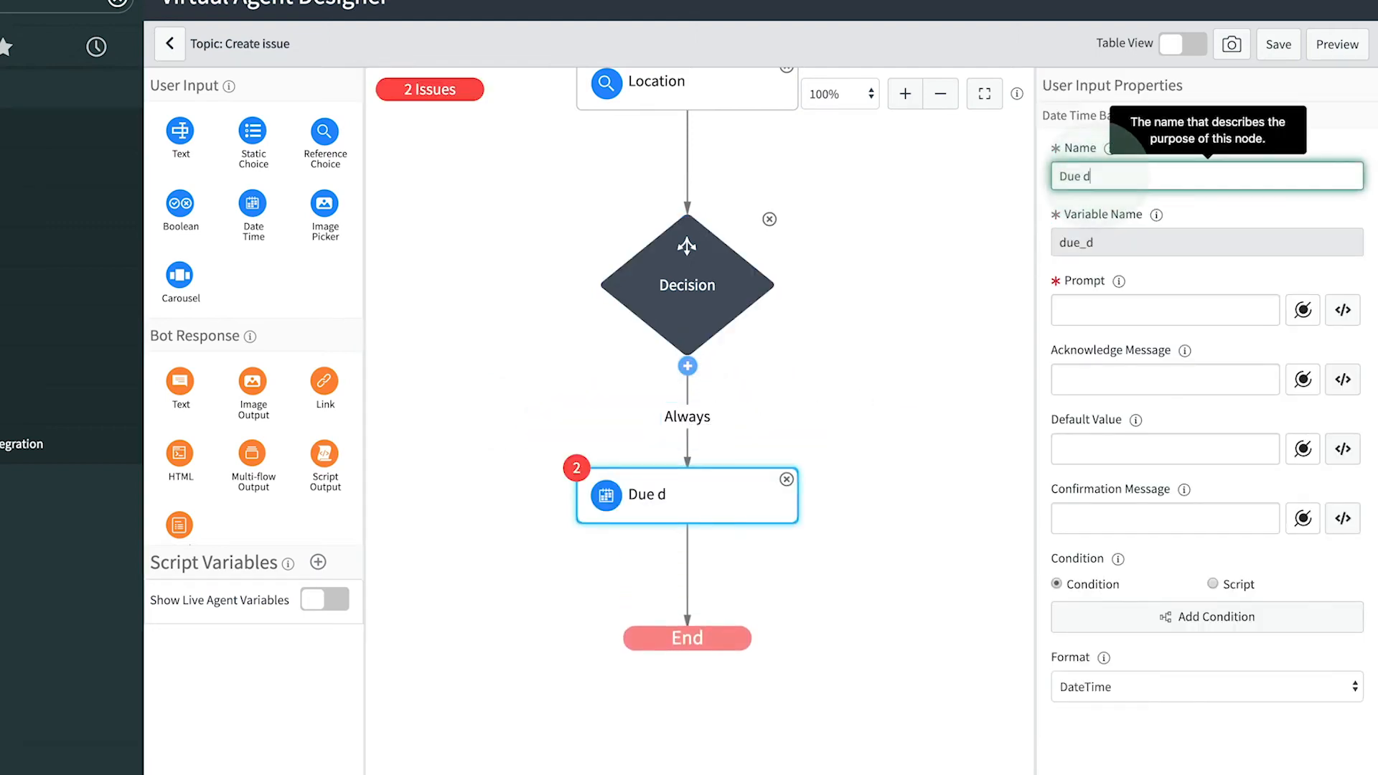
click(1113, 310)
text(When would you like this corrected?)
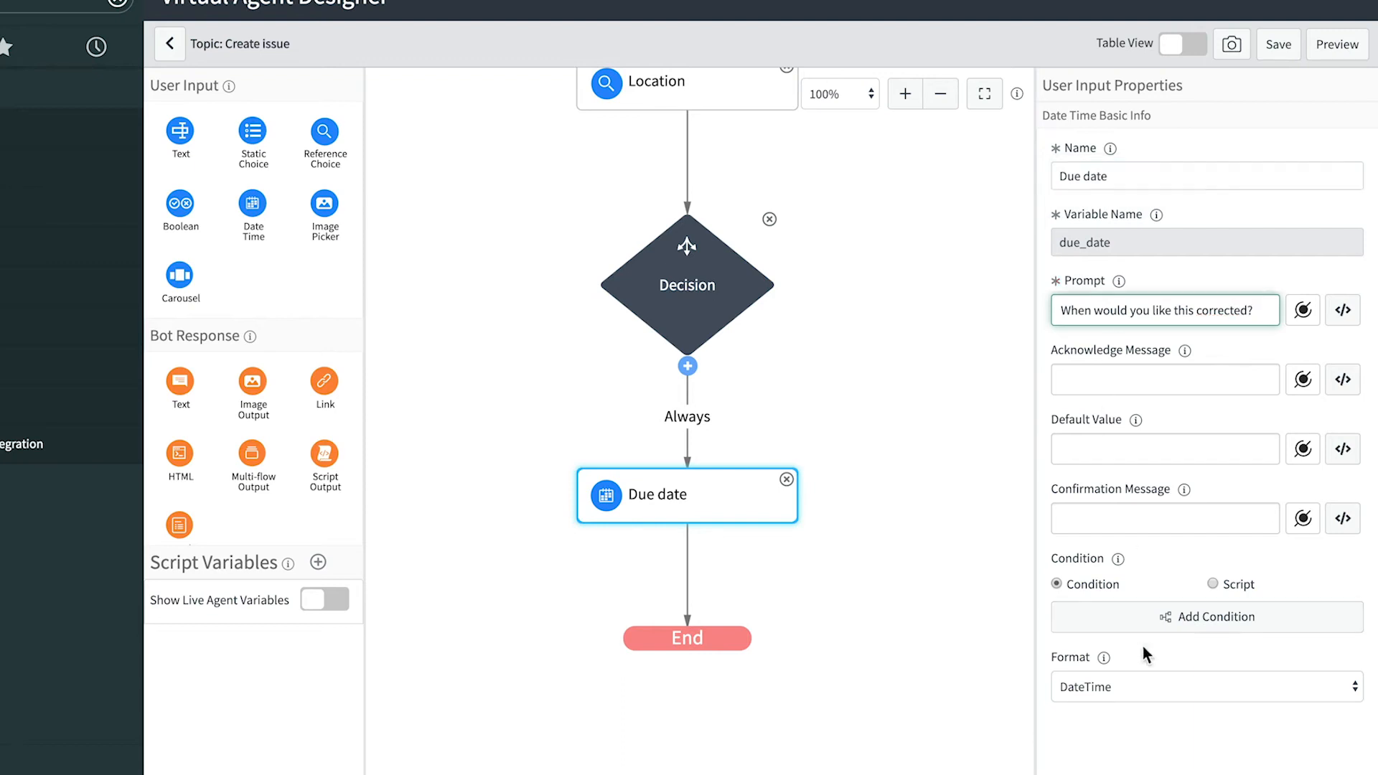
click(1135, 683)
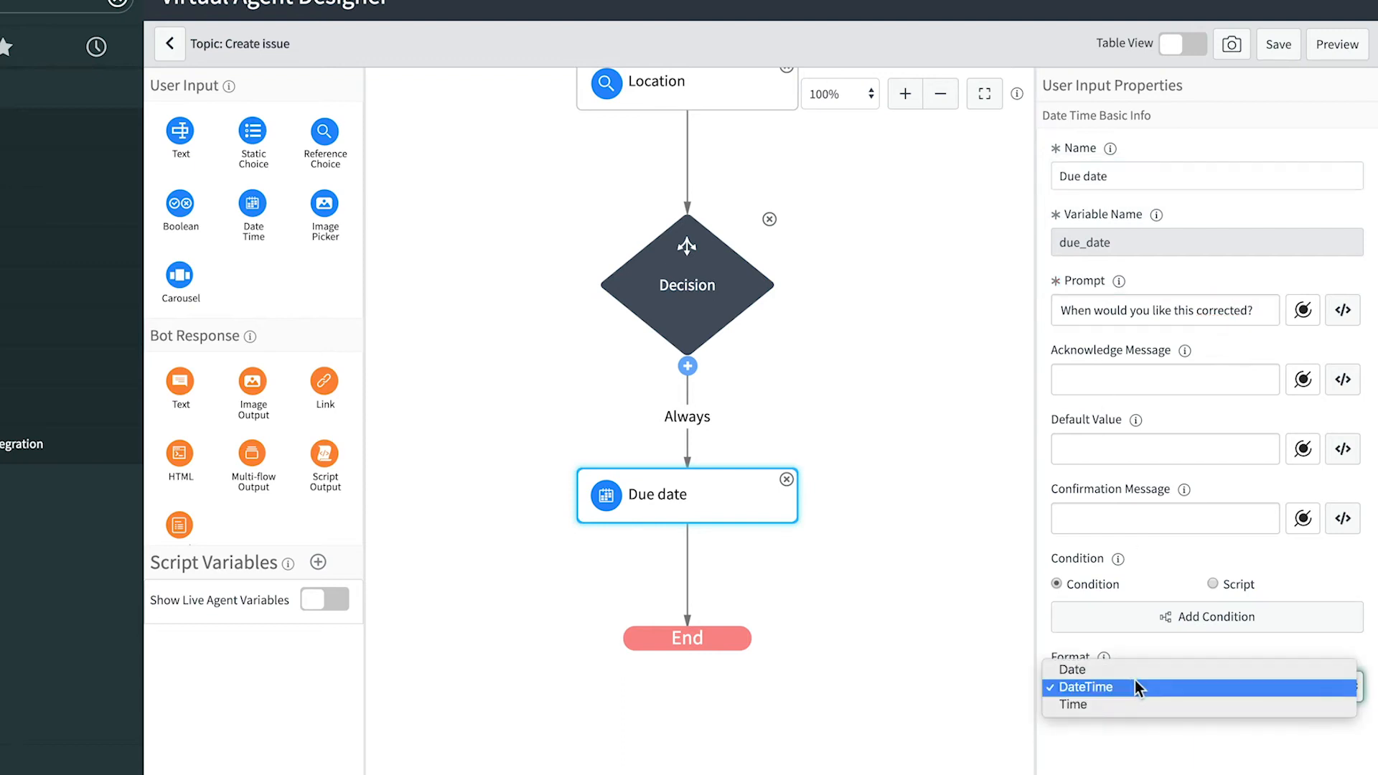
click(1135, 669)
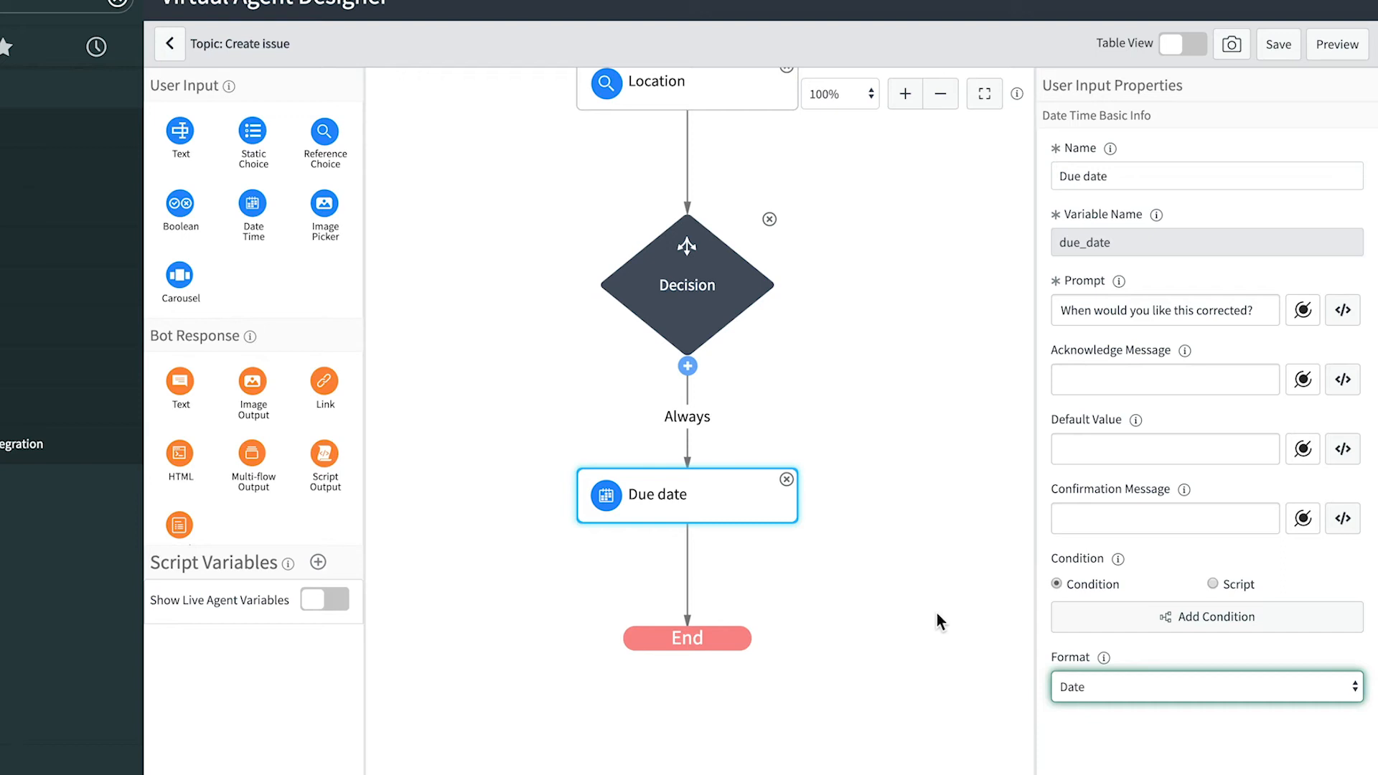
click(701, 425)
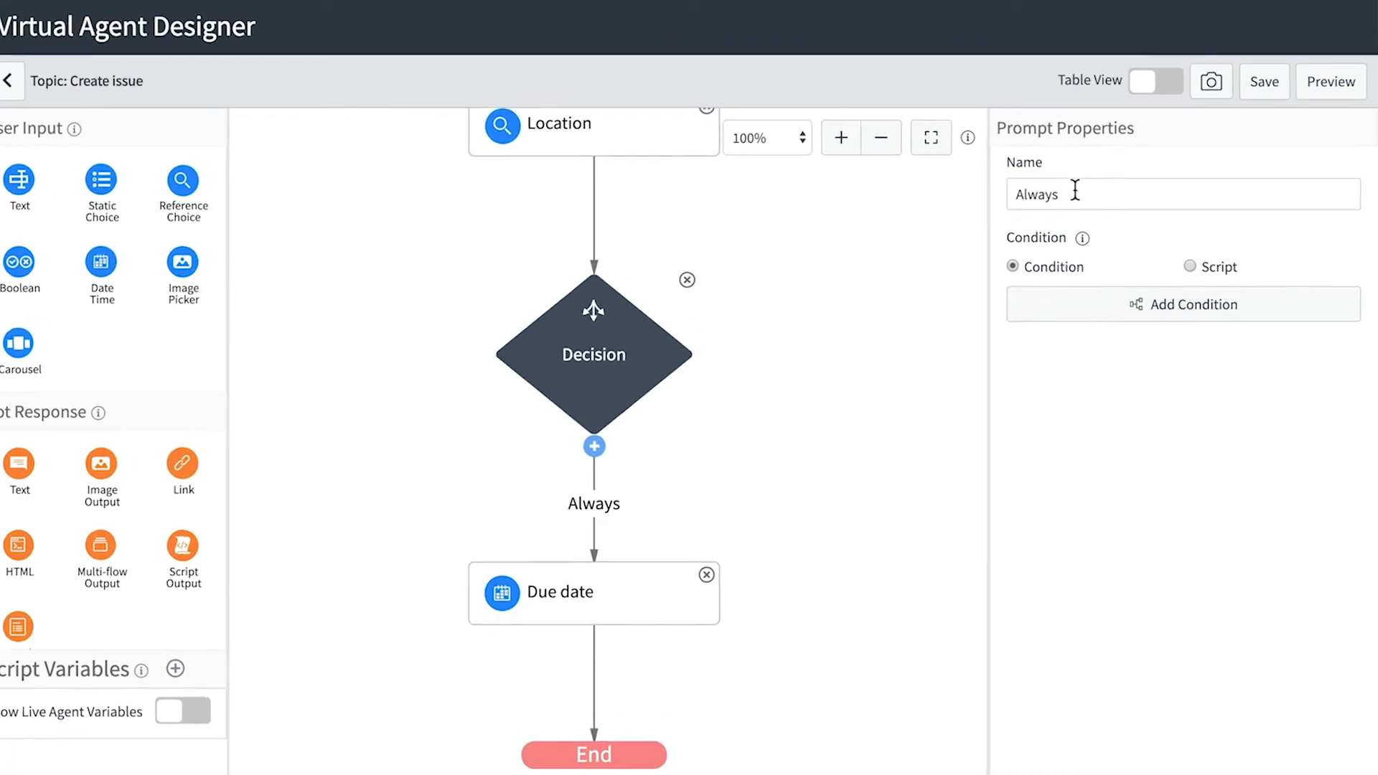
- Rename the Always branch to 'Category: Big' with the condition Category is Big
click(1074, 191)
double_click(1034, 192)
text(Category: Big)
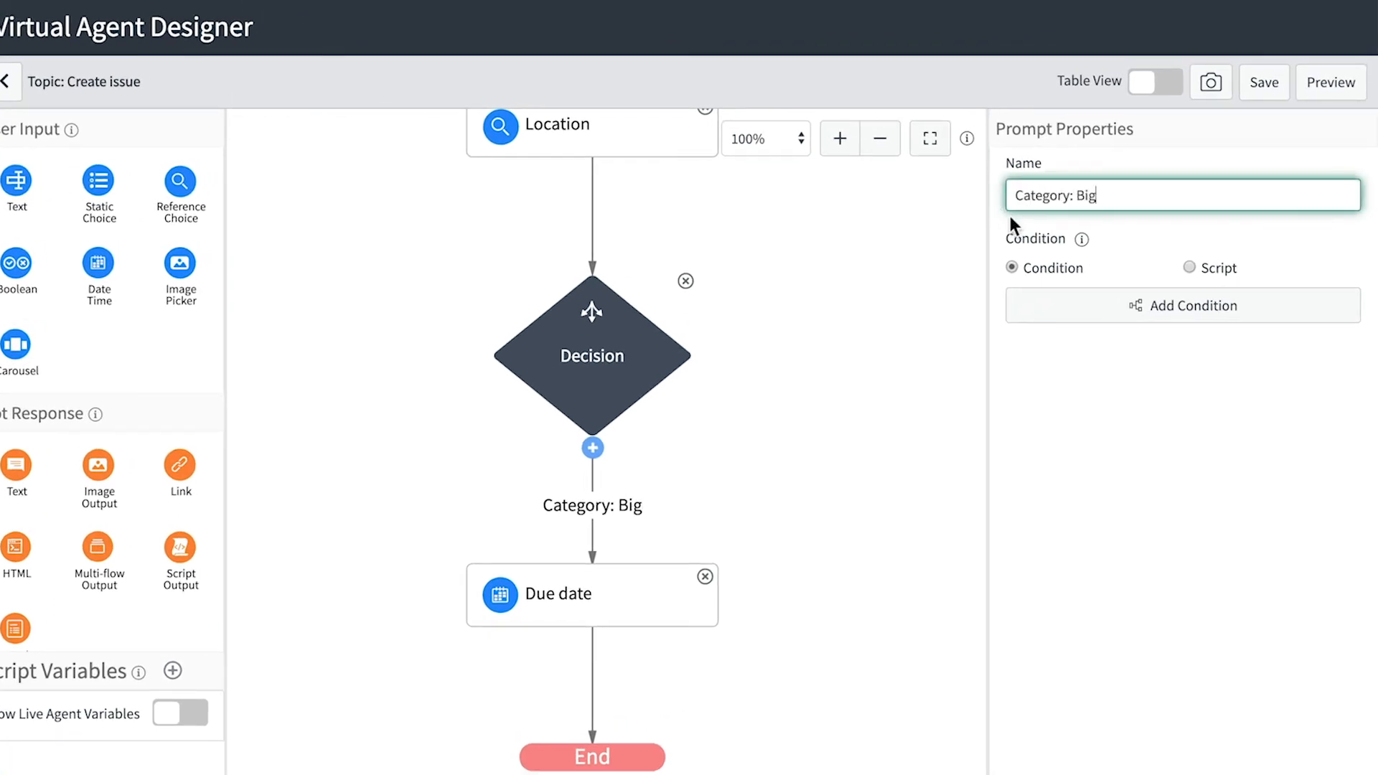
click(1157, 305)
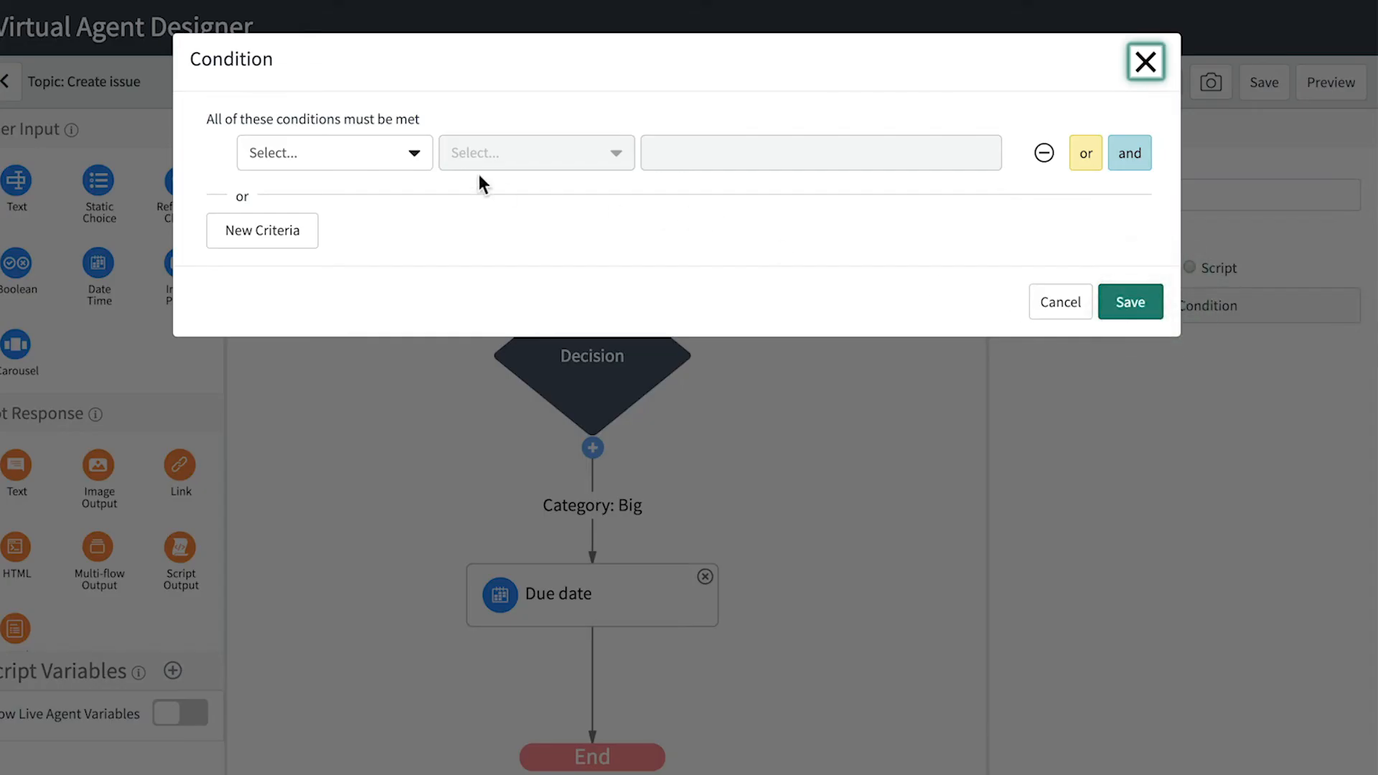
click(412, 153)
text(ca)
click(372, 236)
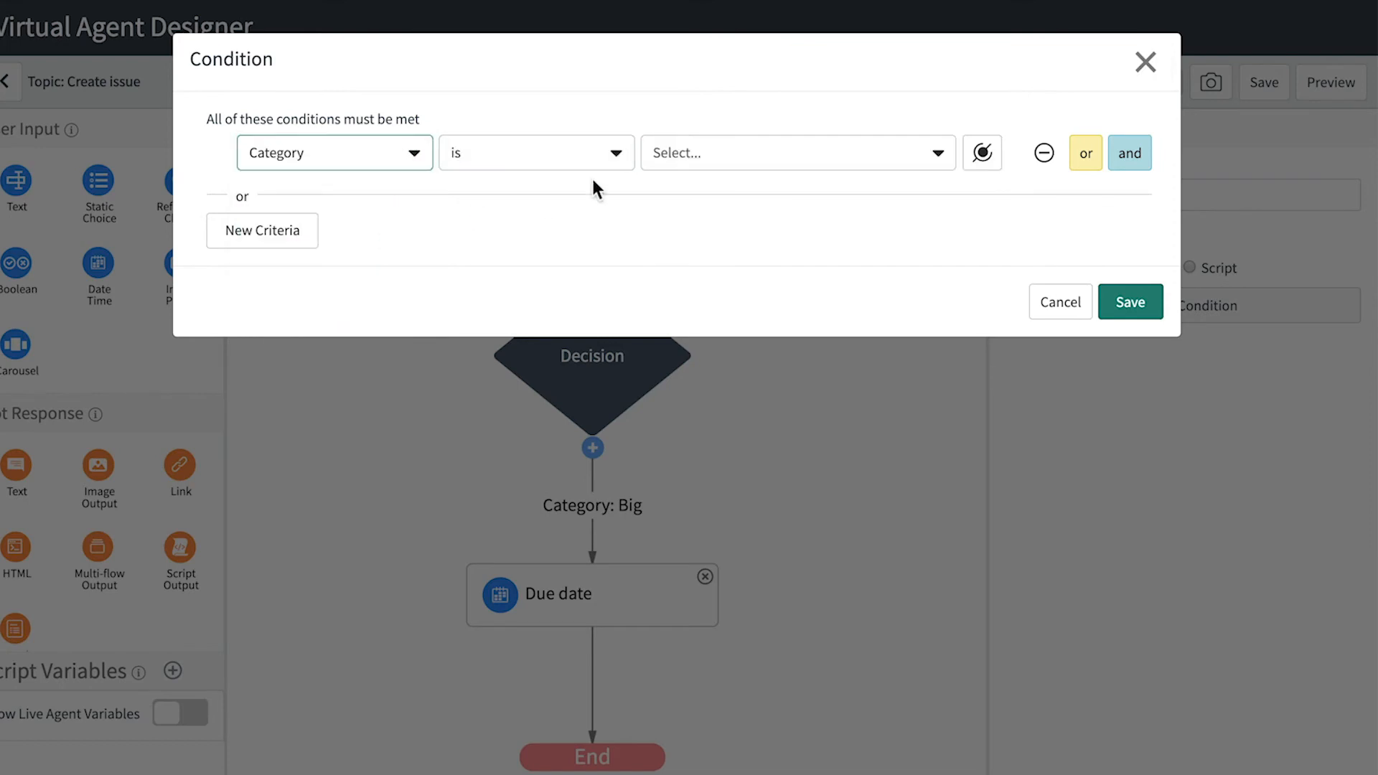
click(733, 140)
click(729, 234)
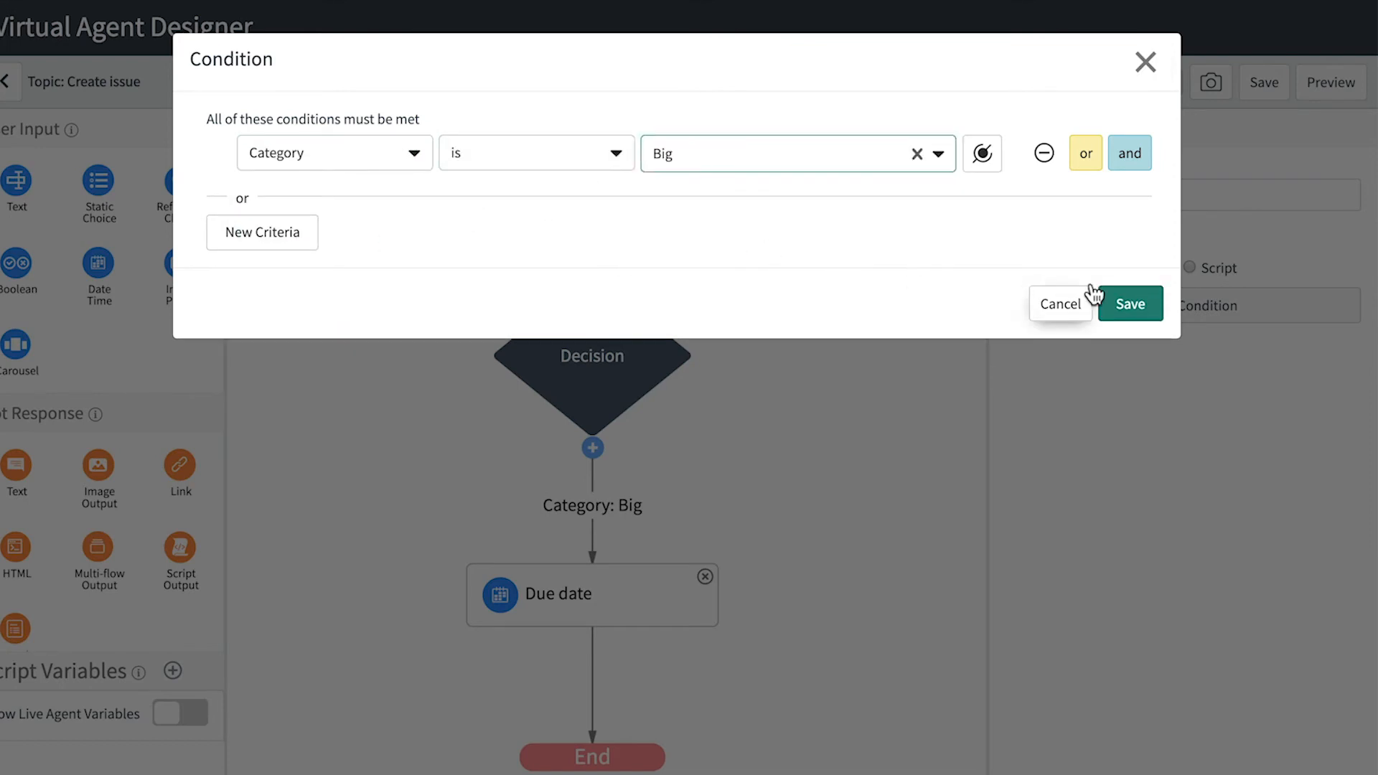
click(1117, 302)
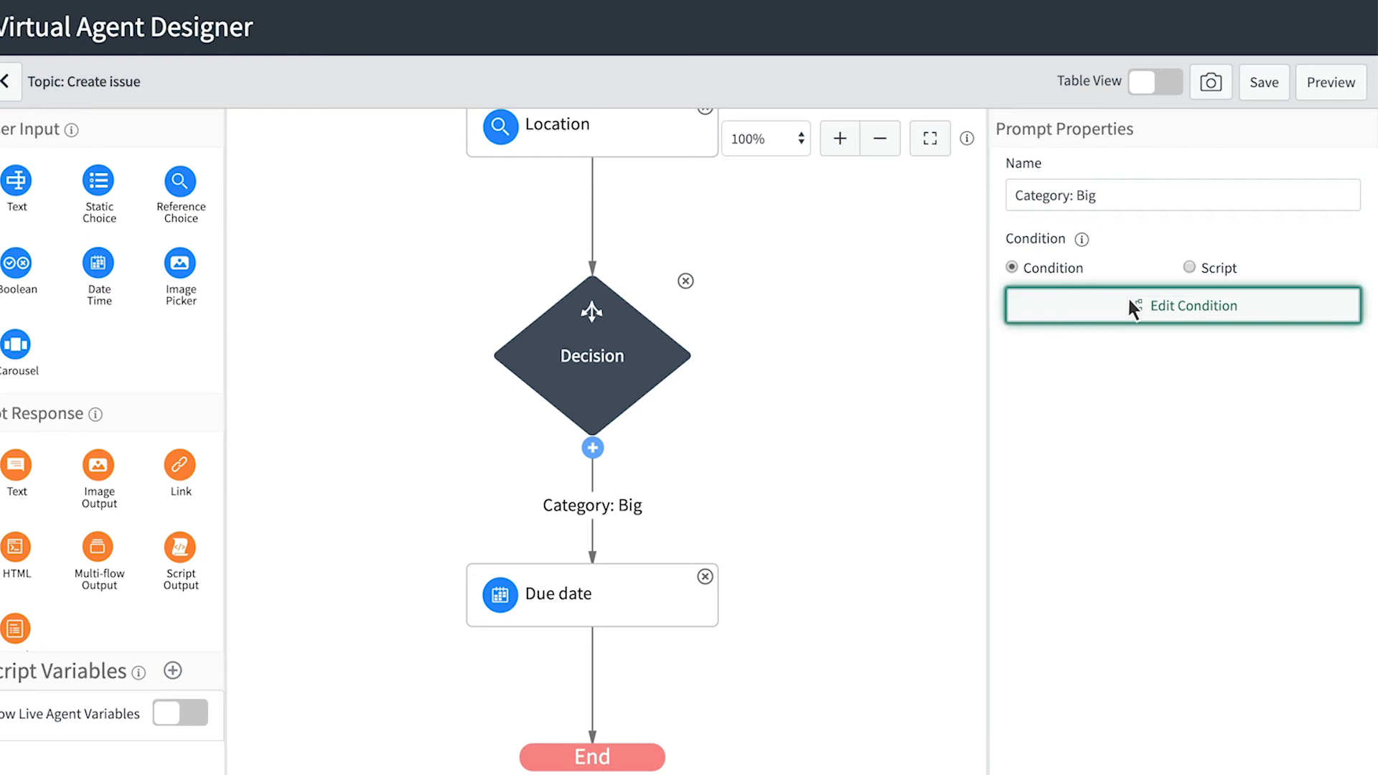
- Add a second branch 'Category: Small' with the condition Category is Small
click(594, 449)
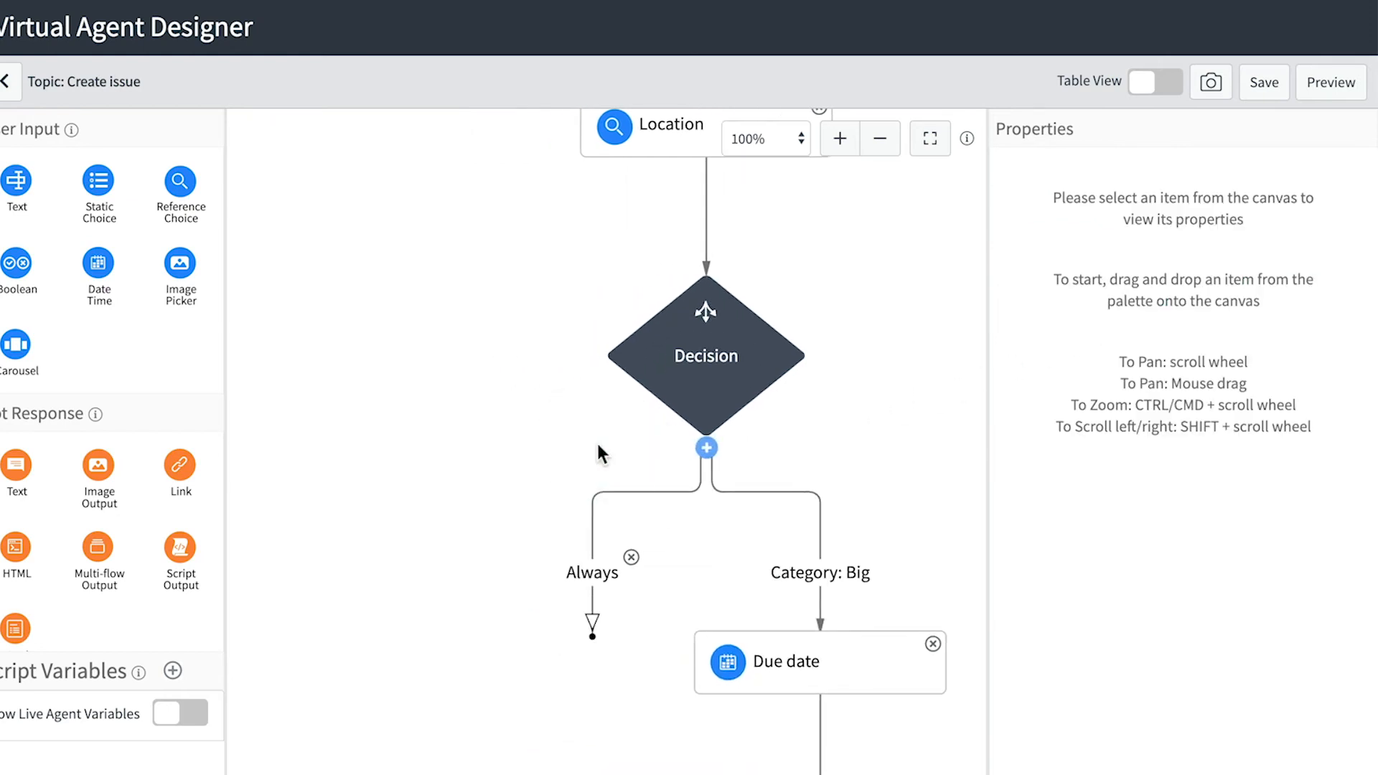
click(587, 581)
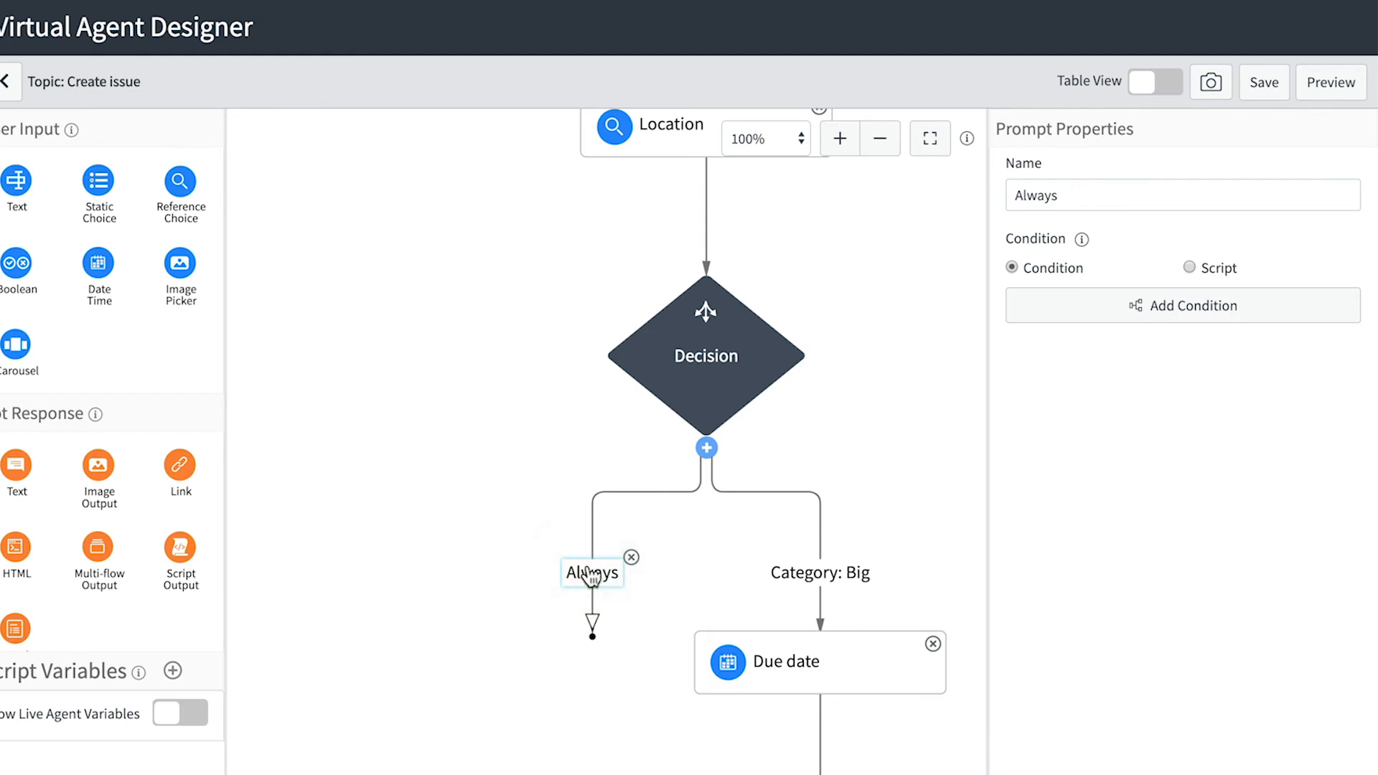
double_click(1070, 191)
text(Category: Small)
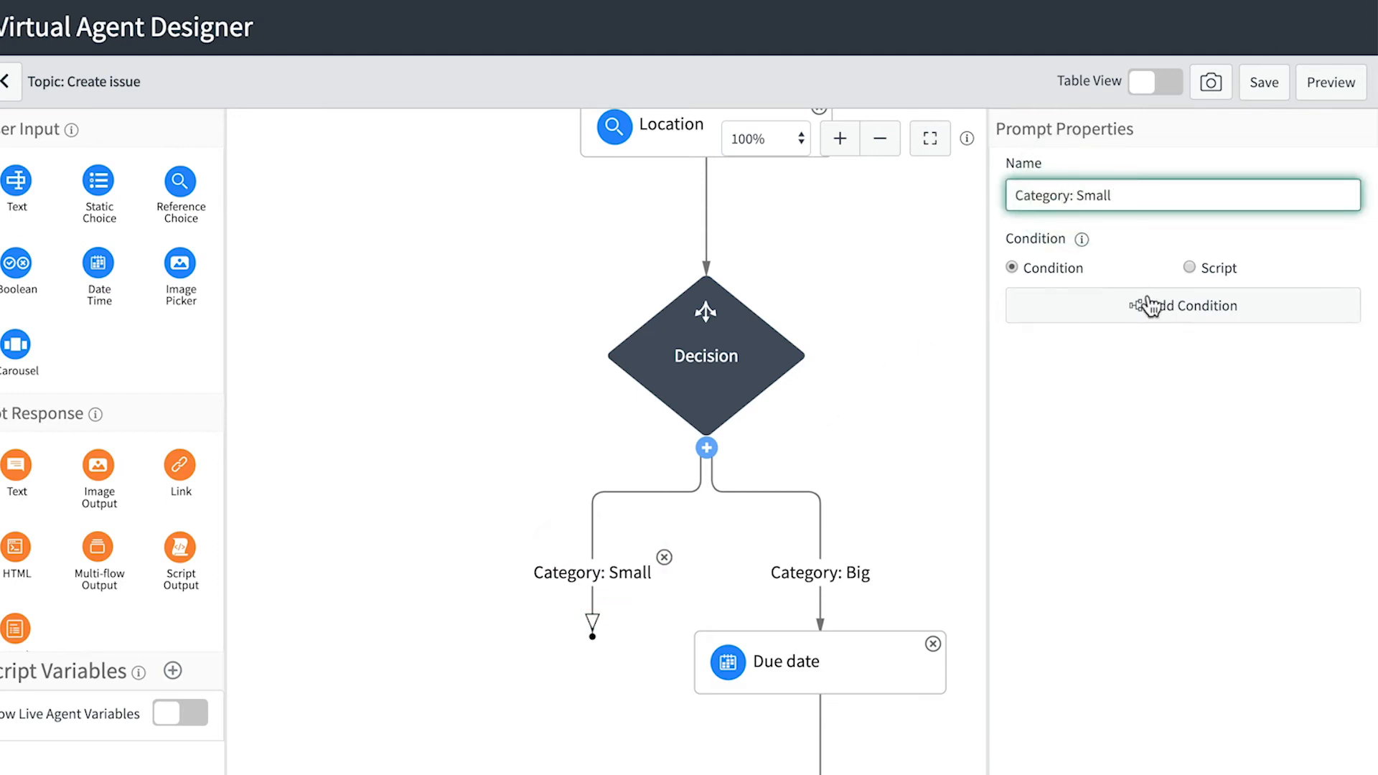
click(1149, 305)
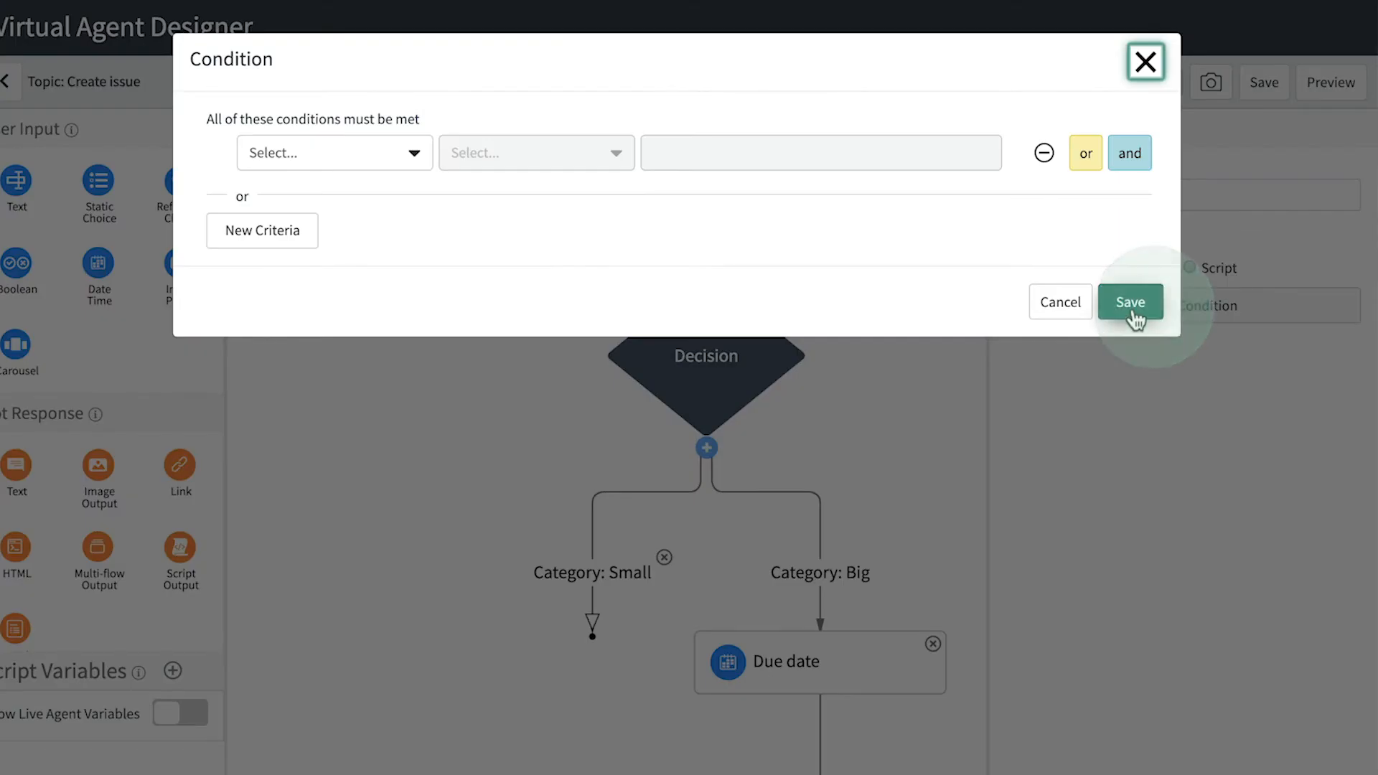
click(385, 152)
text(cat)
click(378, 241)
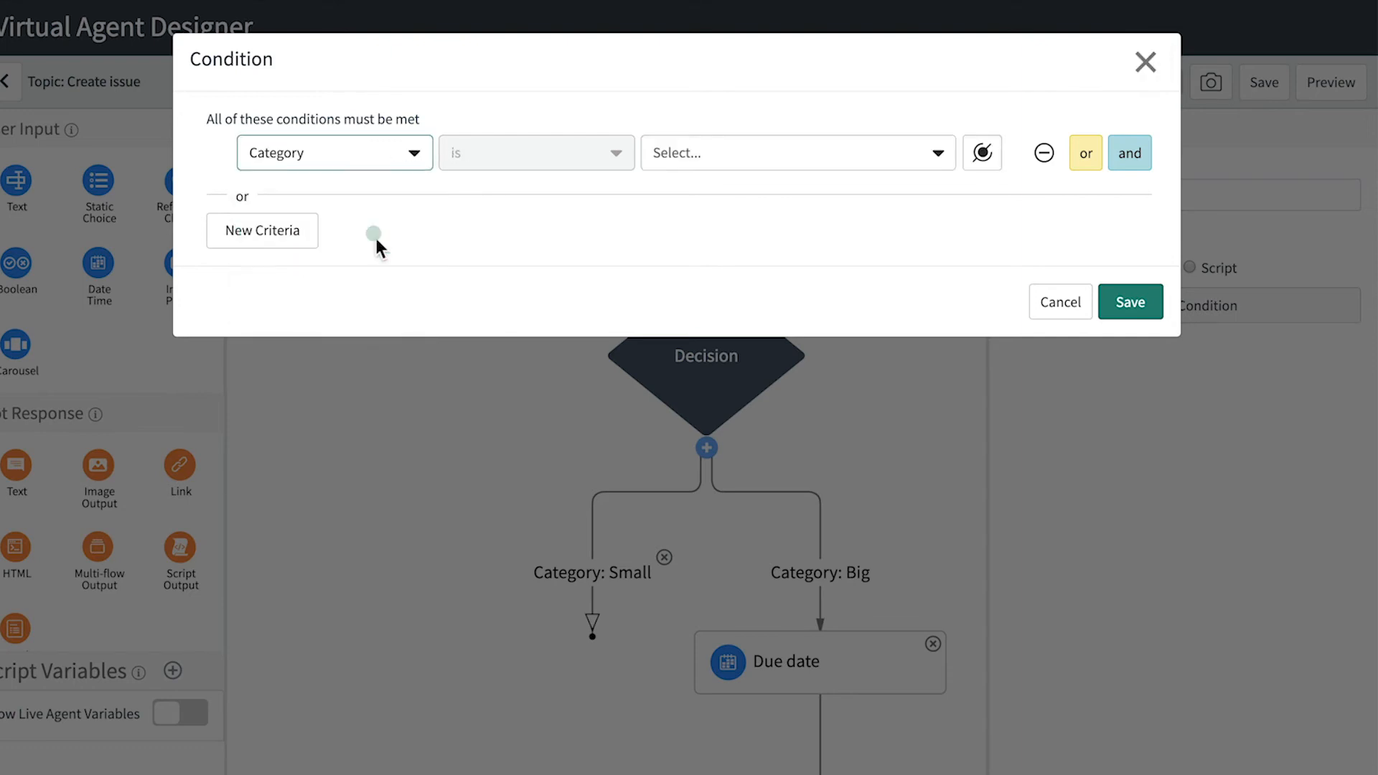
click(692, 152)
click(700, 268)
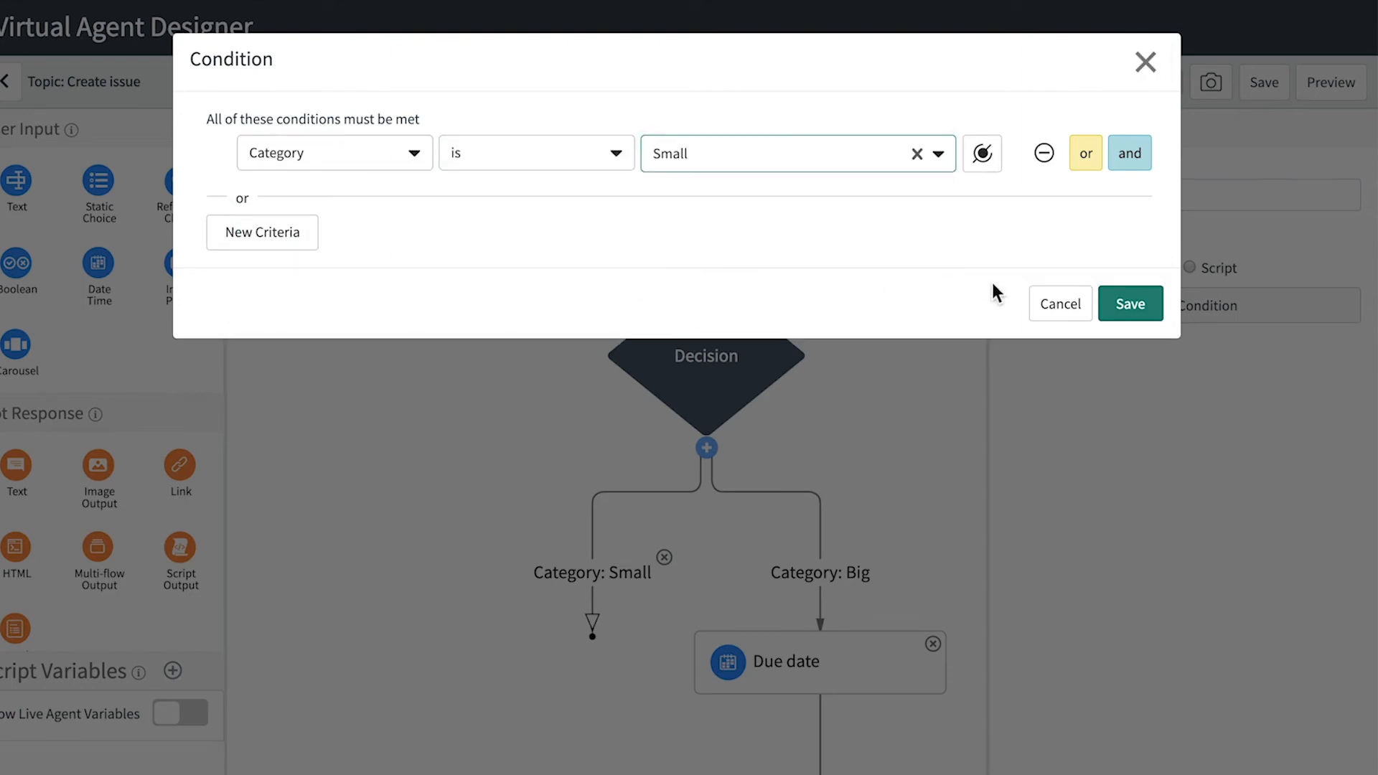
click(1123, 300)
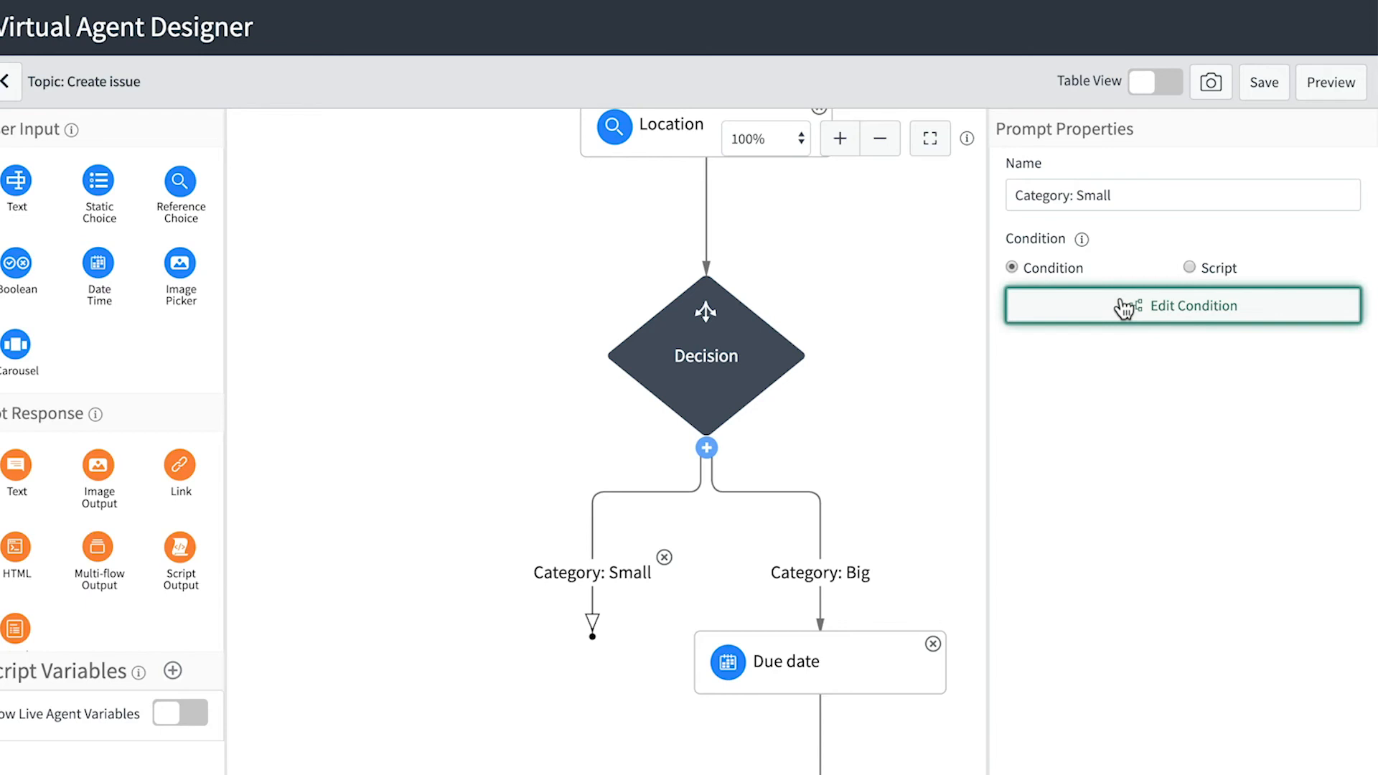
- Add a 'Create issue' action that creates a record in the Issue table
scroll(137, 501, down, 3)
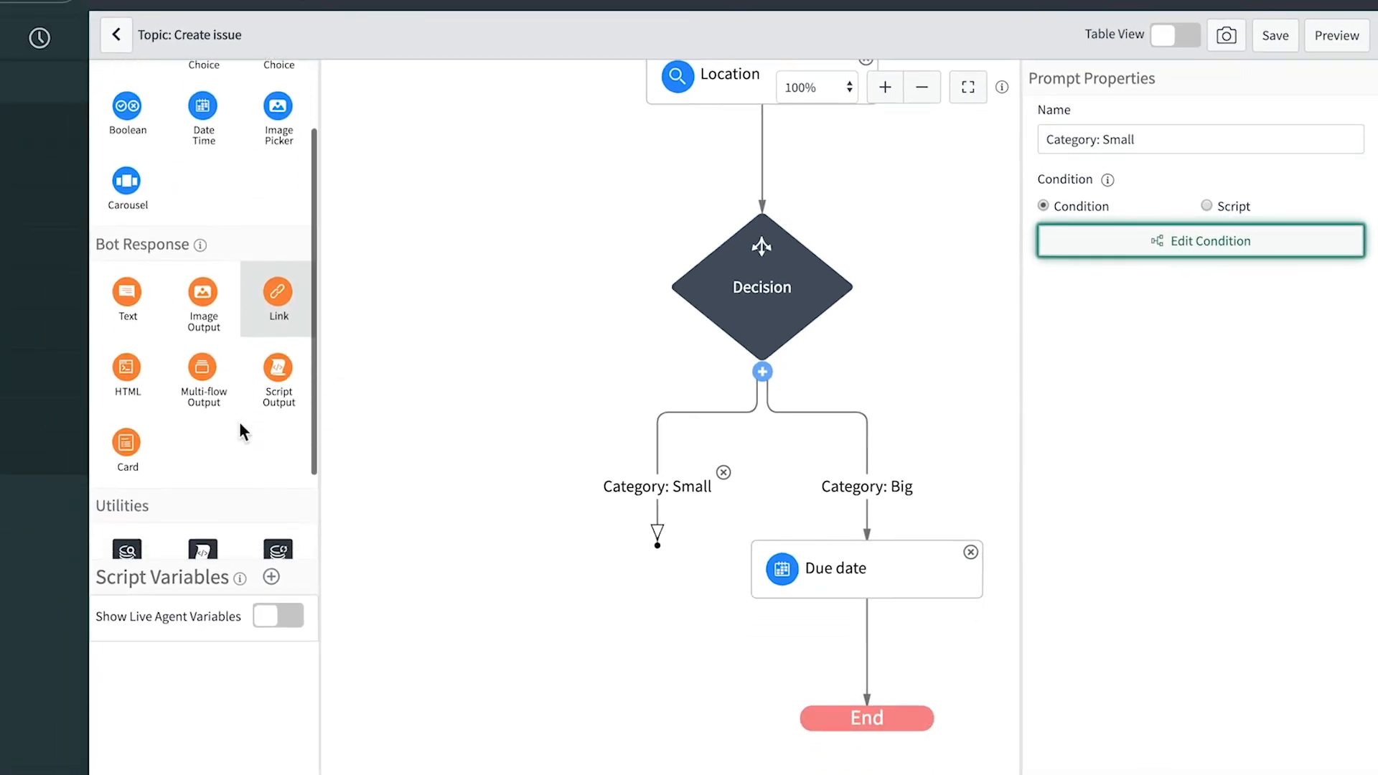
scroll(240, 425, down, 1)
drag(275, 451, 846, 654)
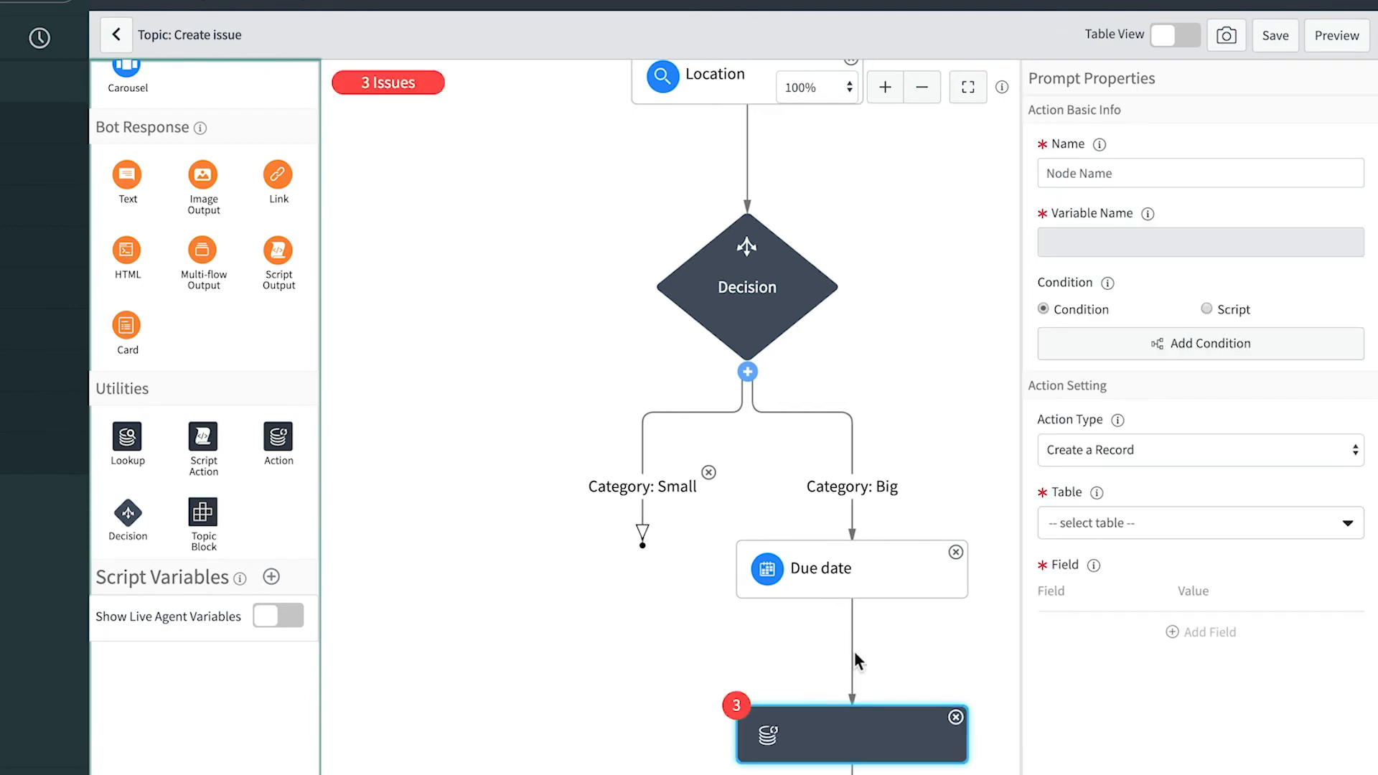
click(1108, 170)
text(Create issue)
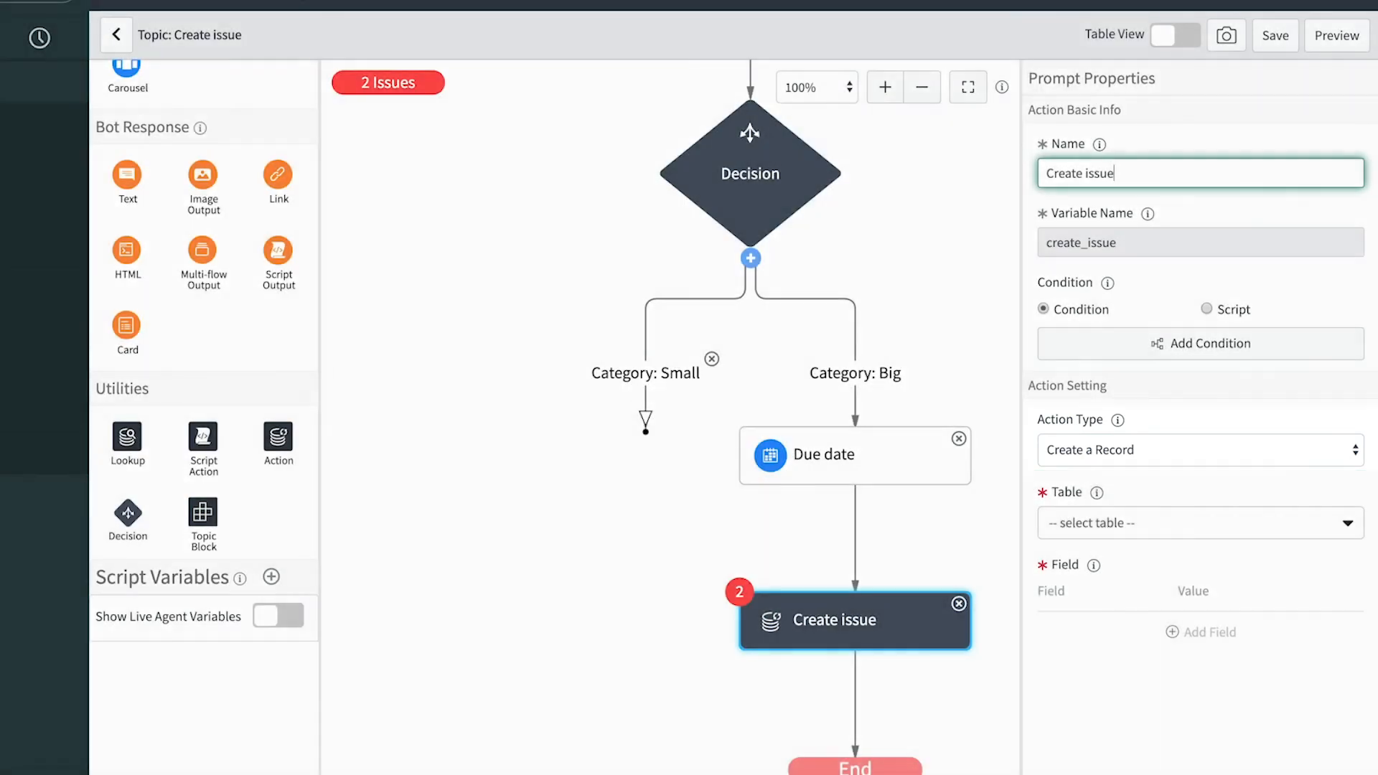
click(1140, 521)
text(issue)
click(1147, 602)
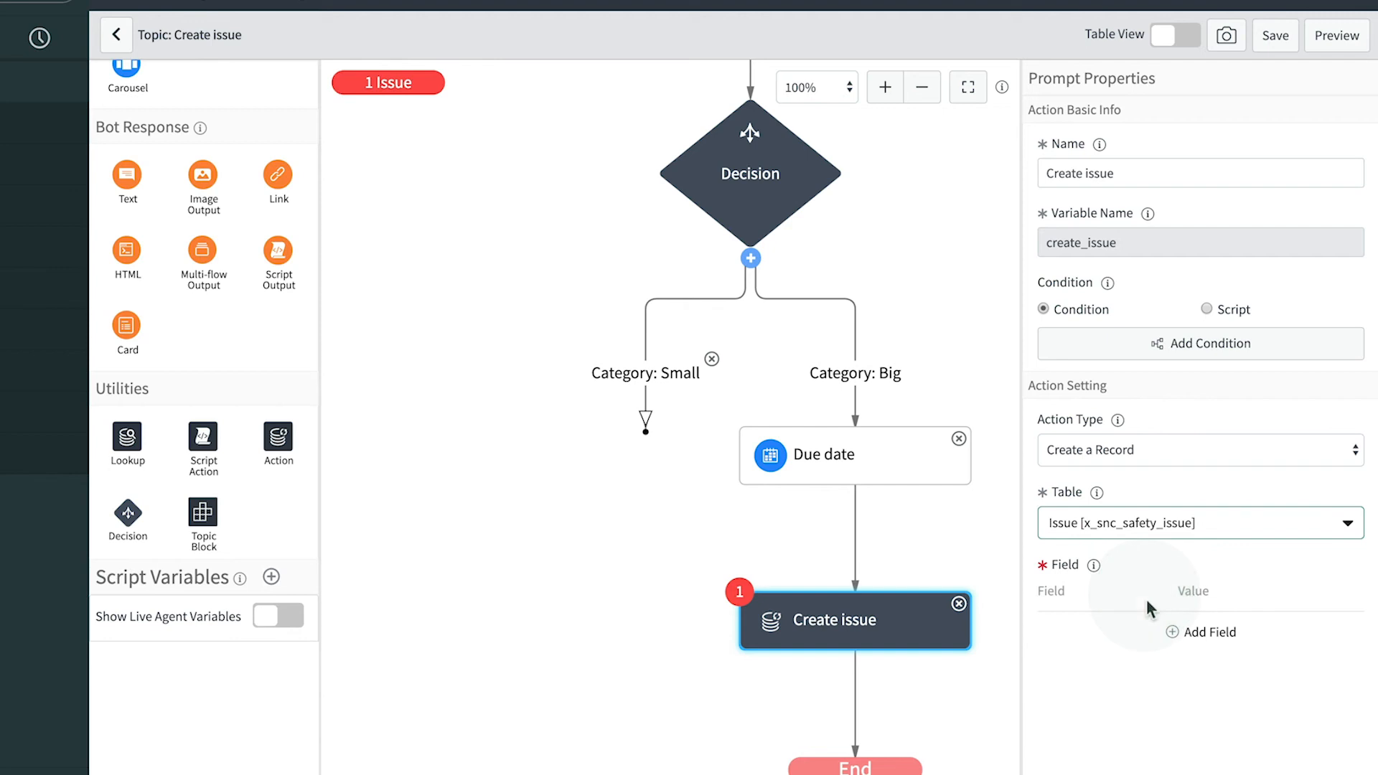
- Map the record's field values from the input variables, including Opened by from User
click(1174, 633)
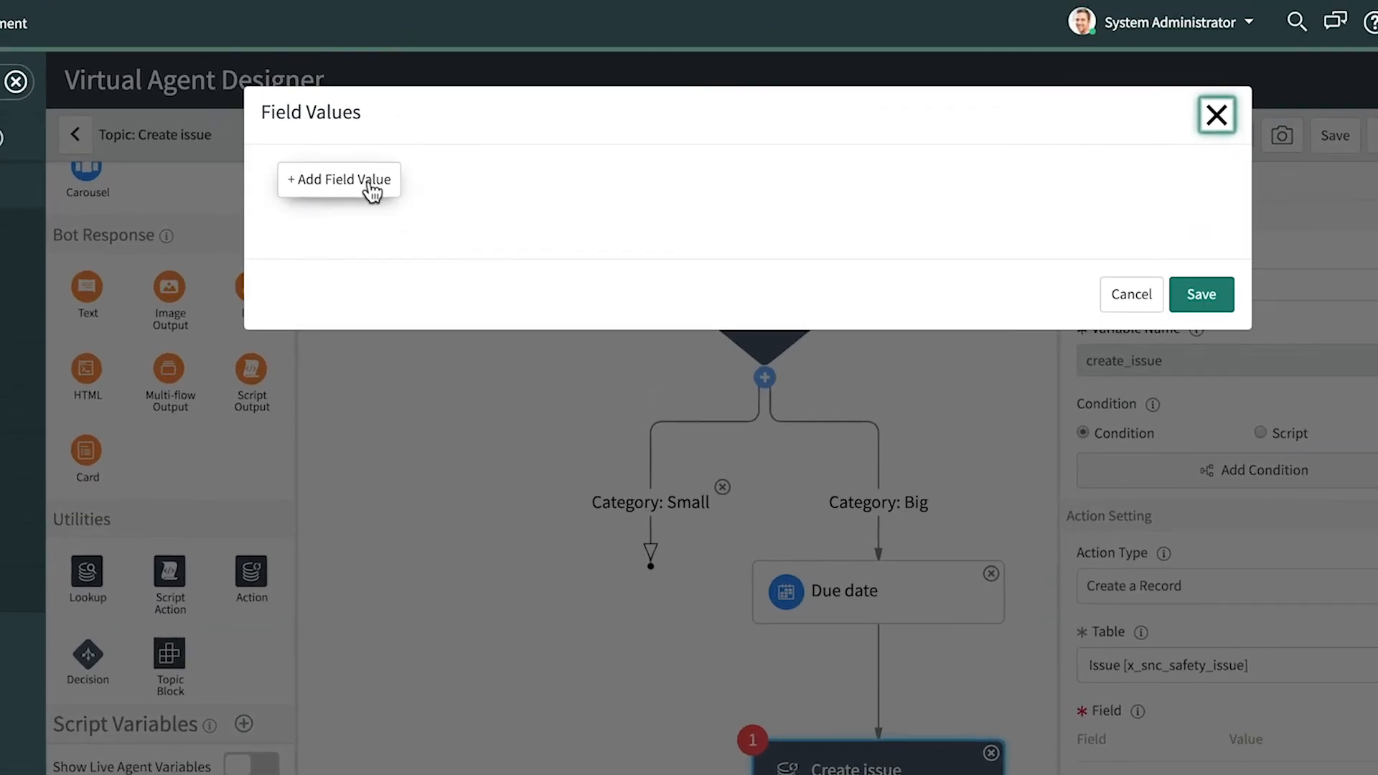
click(371, 190)
click(395, 186)
text(open)
click(419, 267)
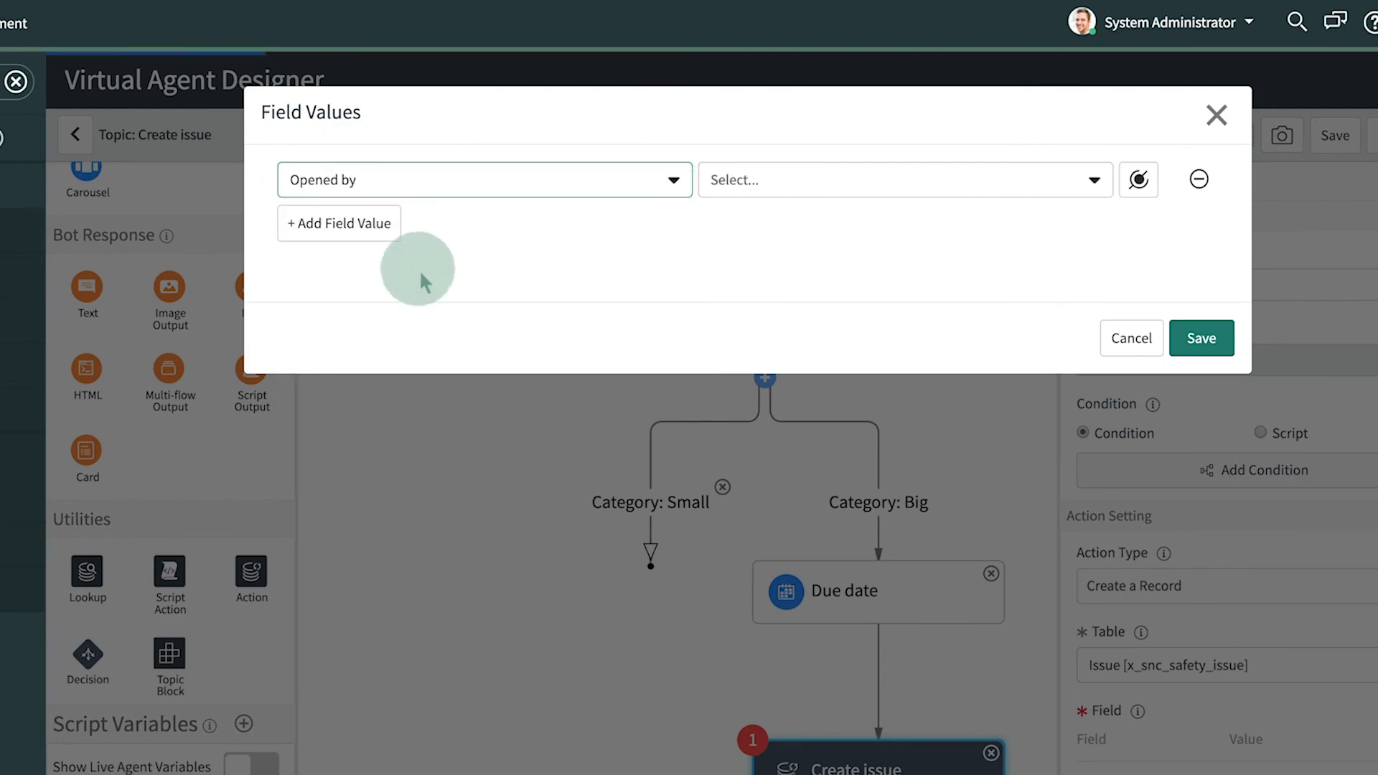
click(1139, 180)
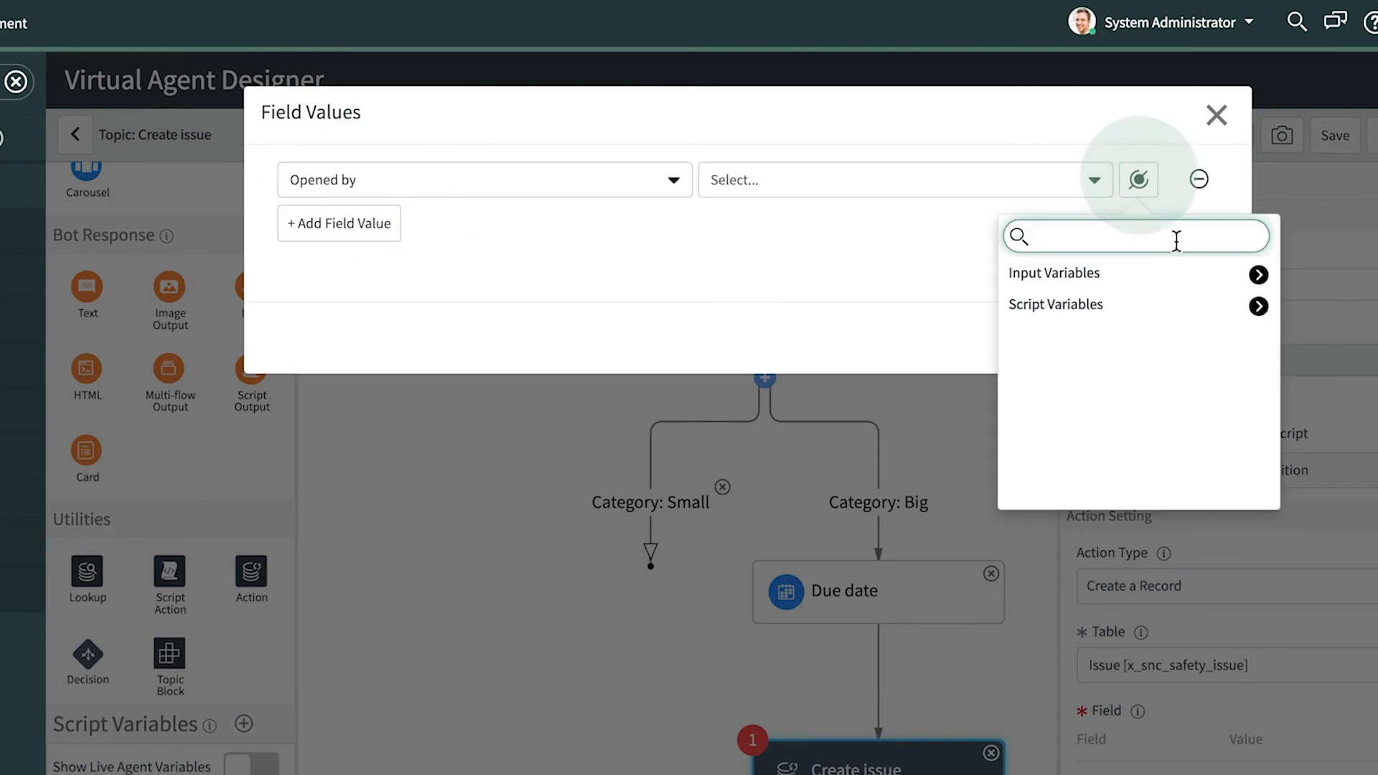
click(1256, 273)
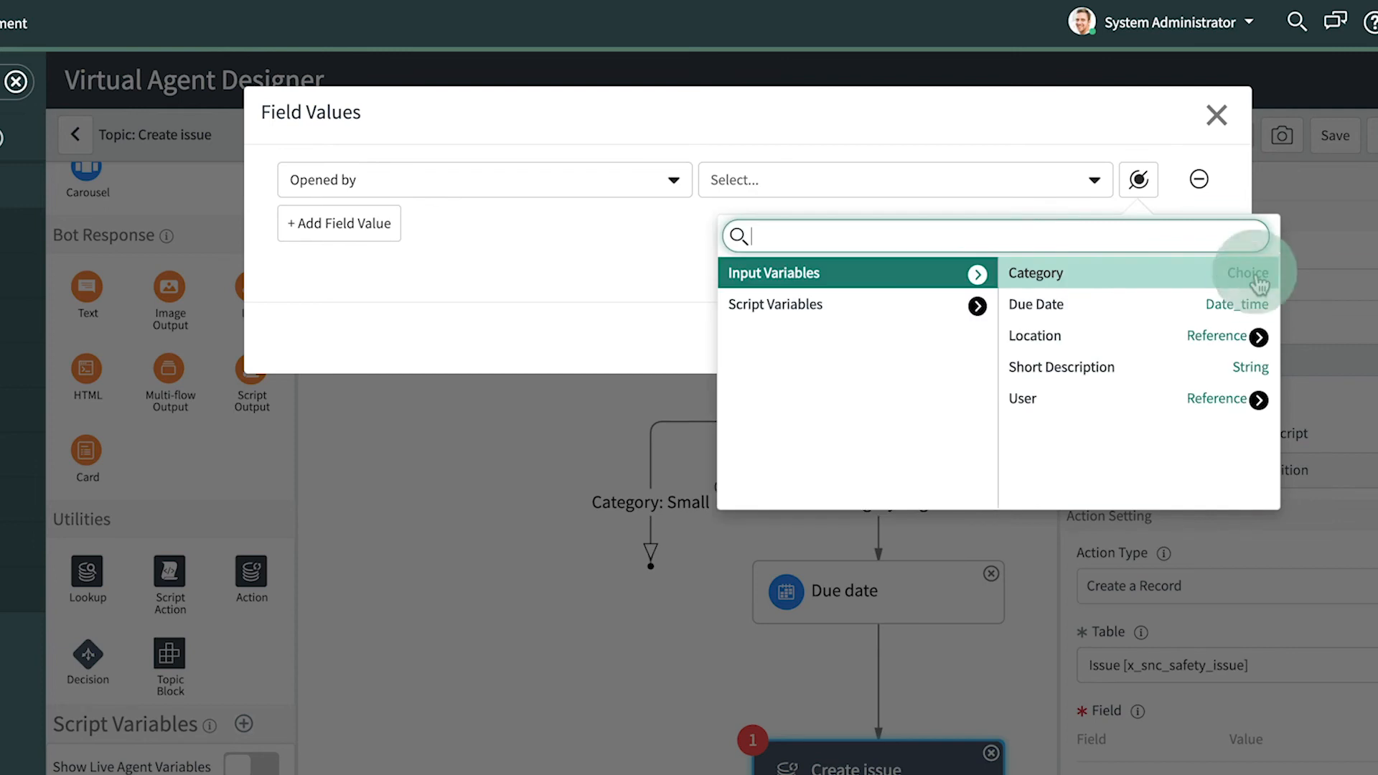
click(1114, 400)
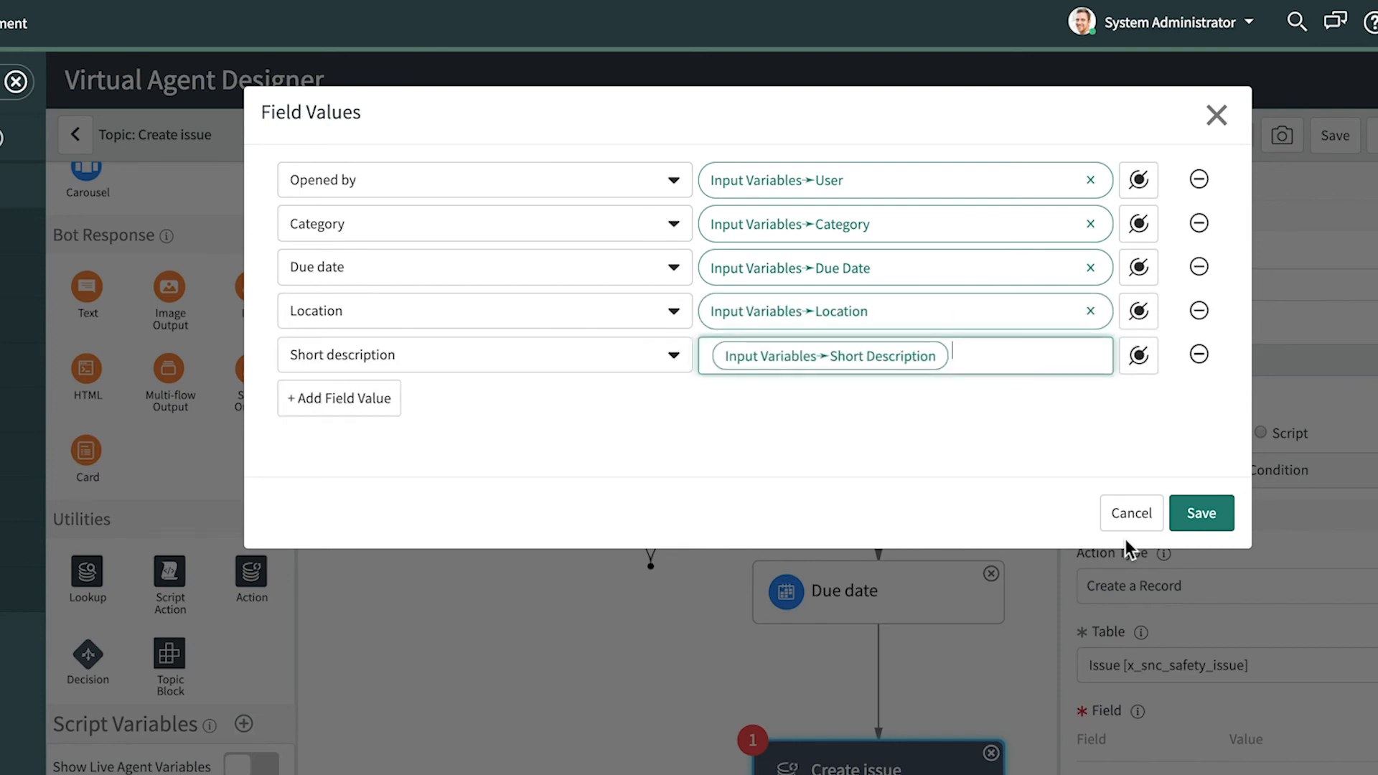
click(1217, 514)
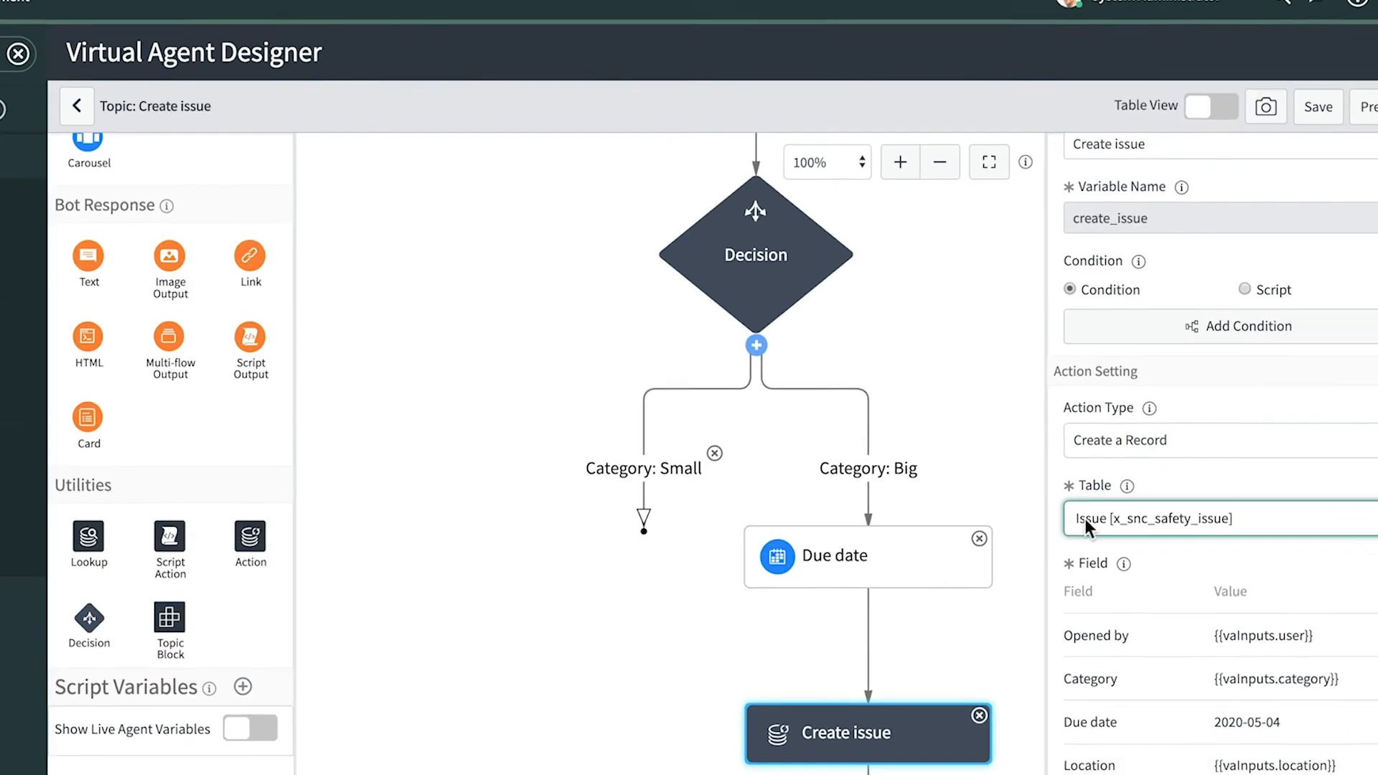
- Connect the Category: Small branch to Create issue, save the flow, and add a Card below
drag(622, 417, 630, 445)
drag(725, 571, 769, 622)
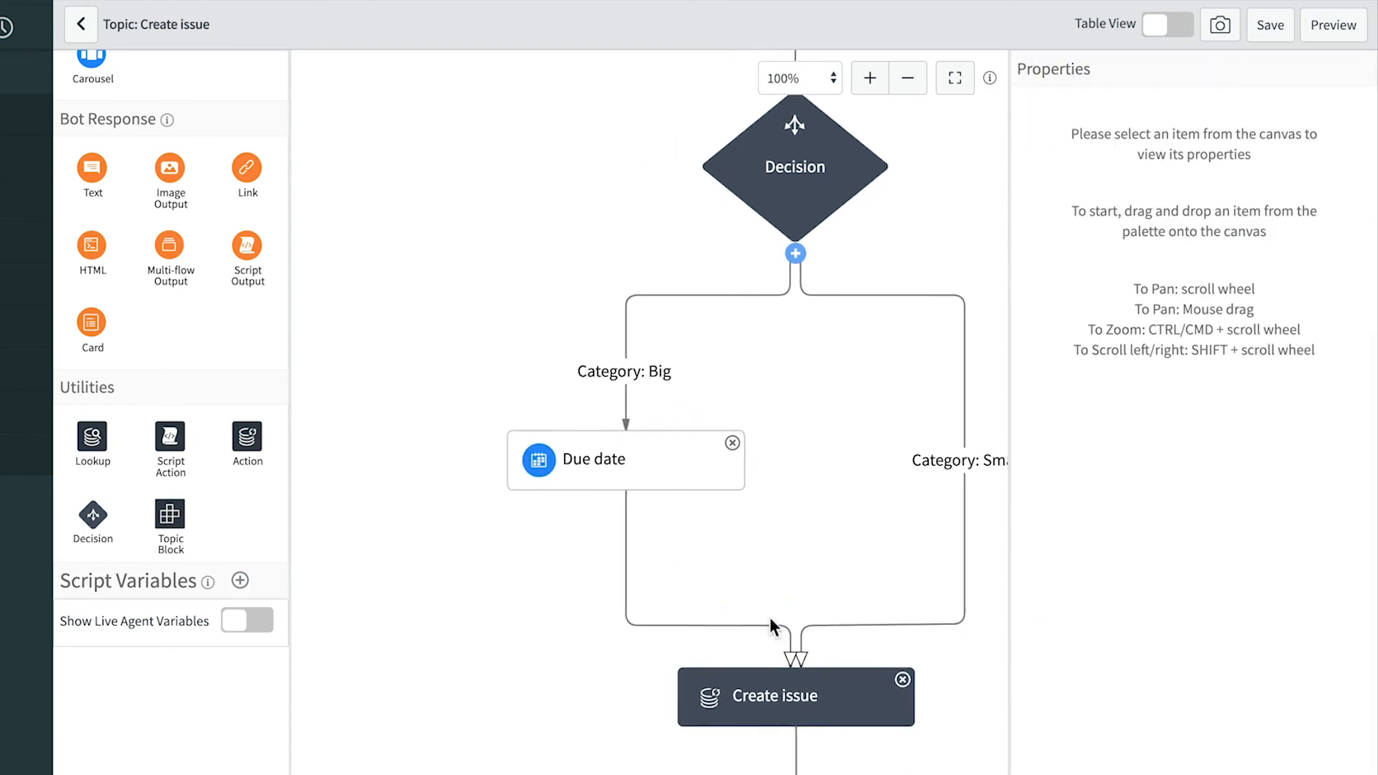
drag(773, 570, 672, 558)
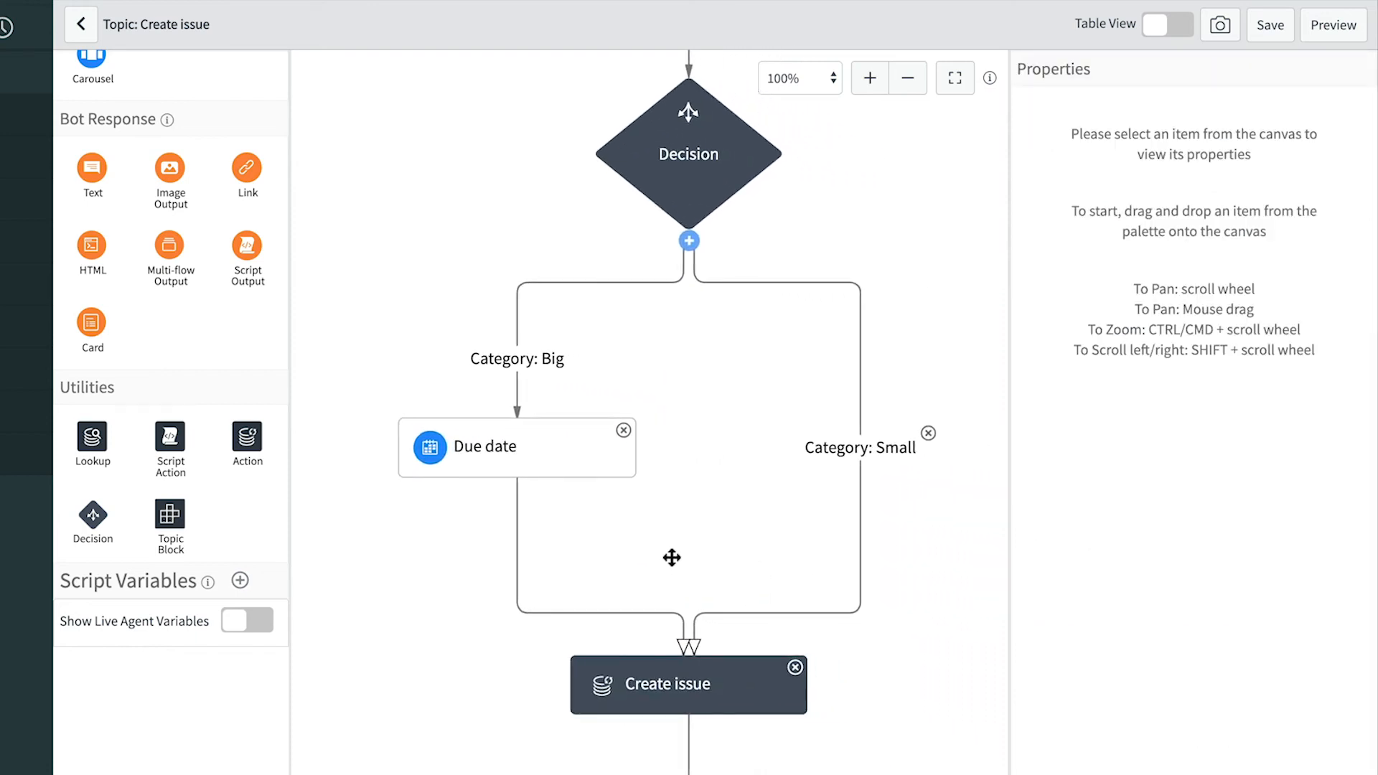
click(1271, 27)
drag(809, 488, 809, 397)
drag(91, 322, 636, 659)
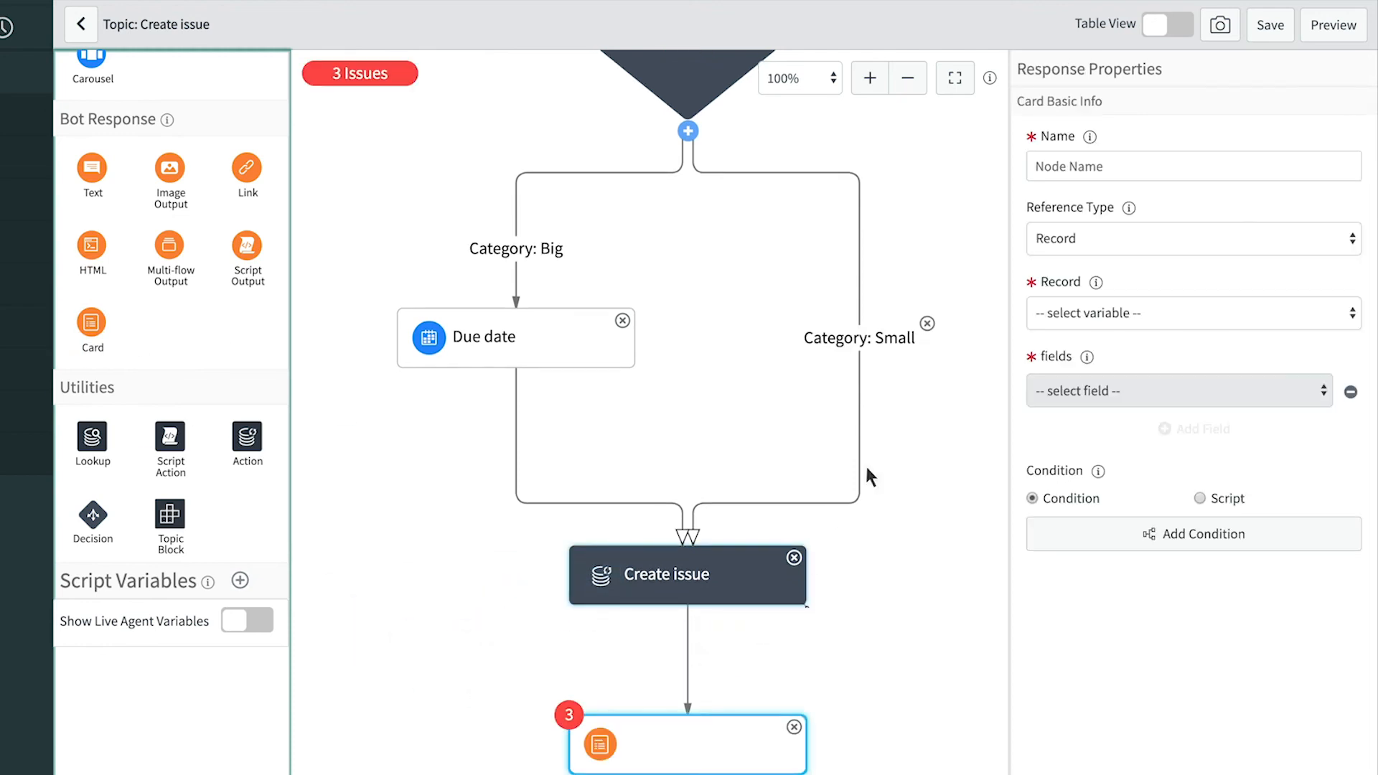
- Name the card 'Record created', base it on Create Issue, and show Category, Number and Short description
click(1043, 166)
text(Record created)
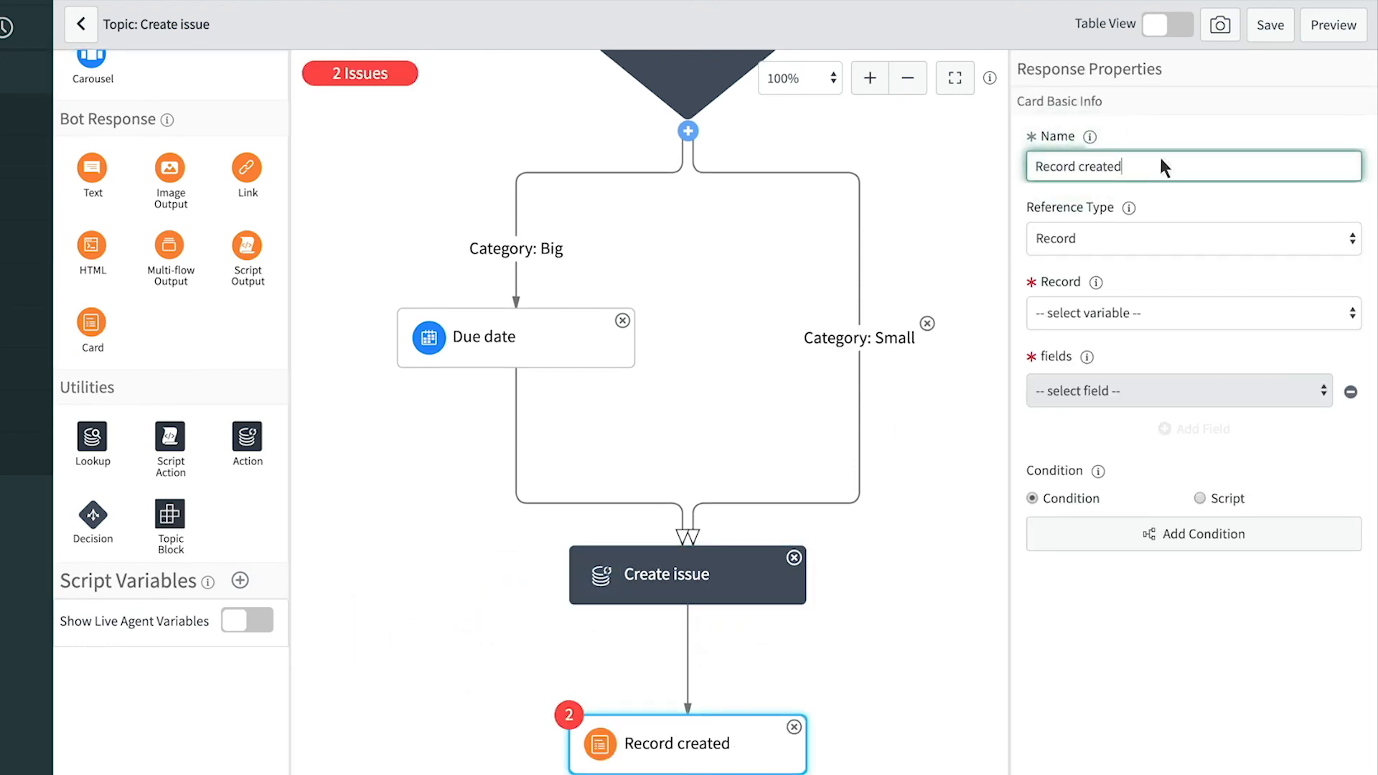
click(1105, 312)
click(1105, 328)
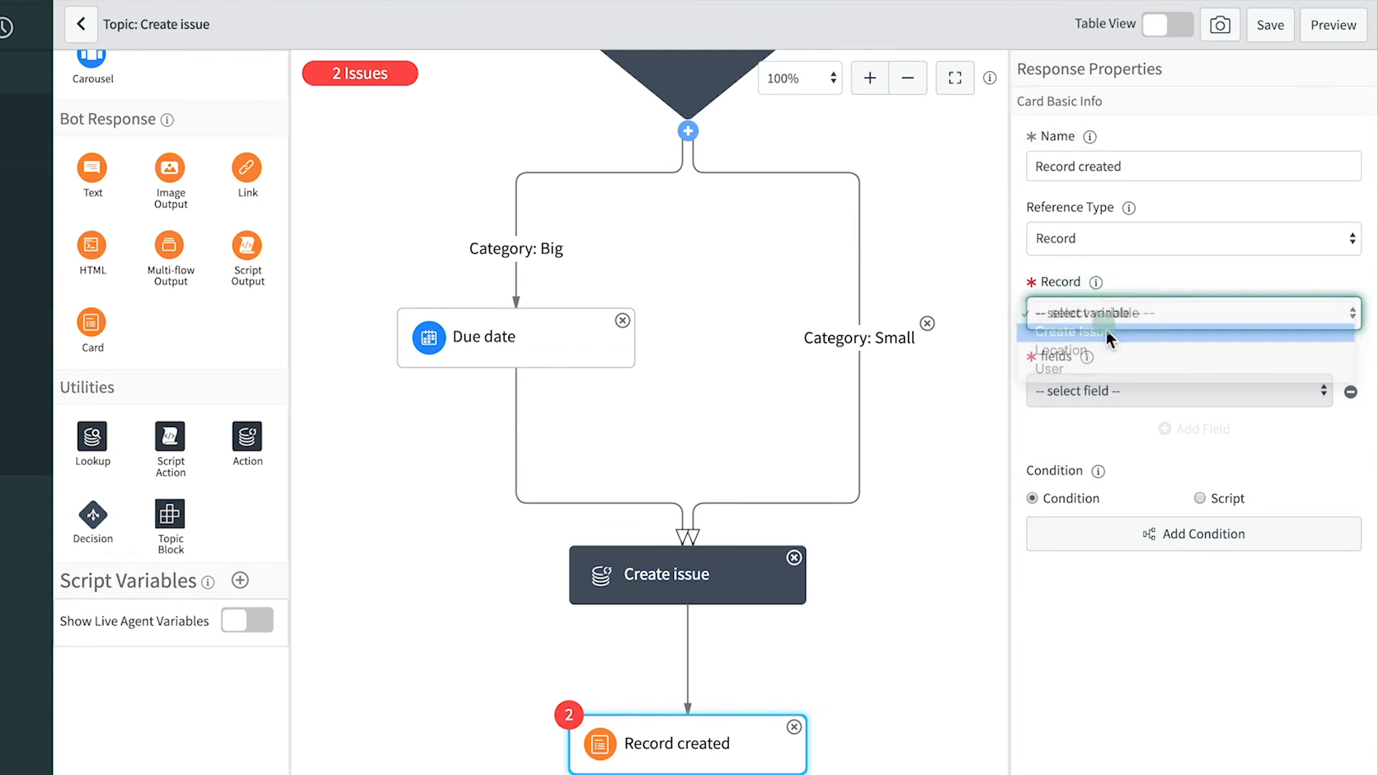
click(1123, 390)
click(1121, 425)
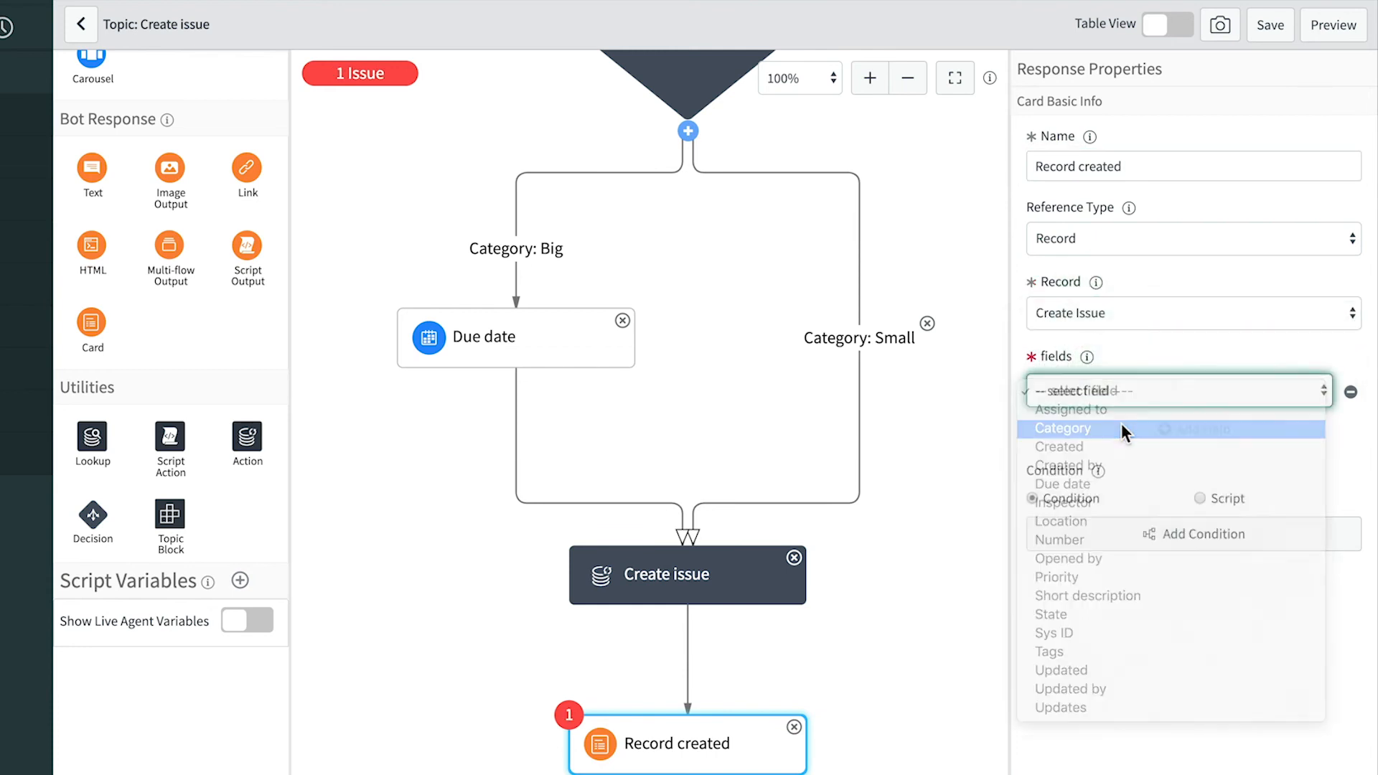
click(1168, 431)
click(1121, 428)
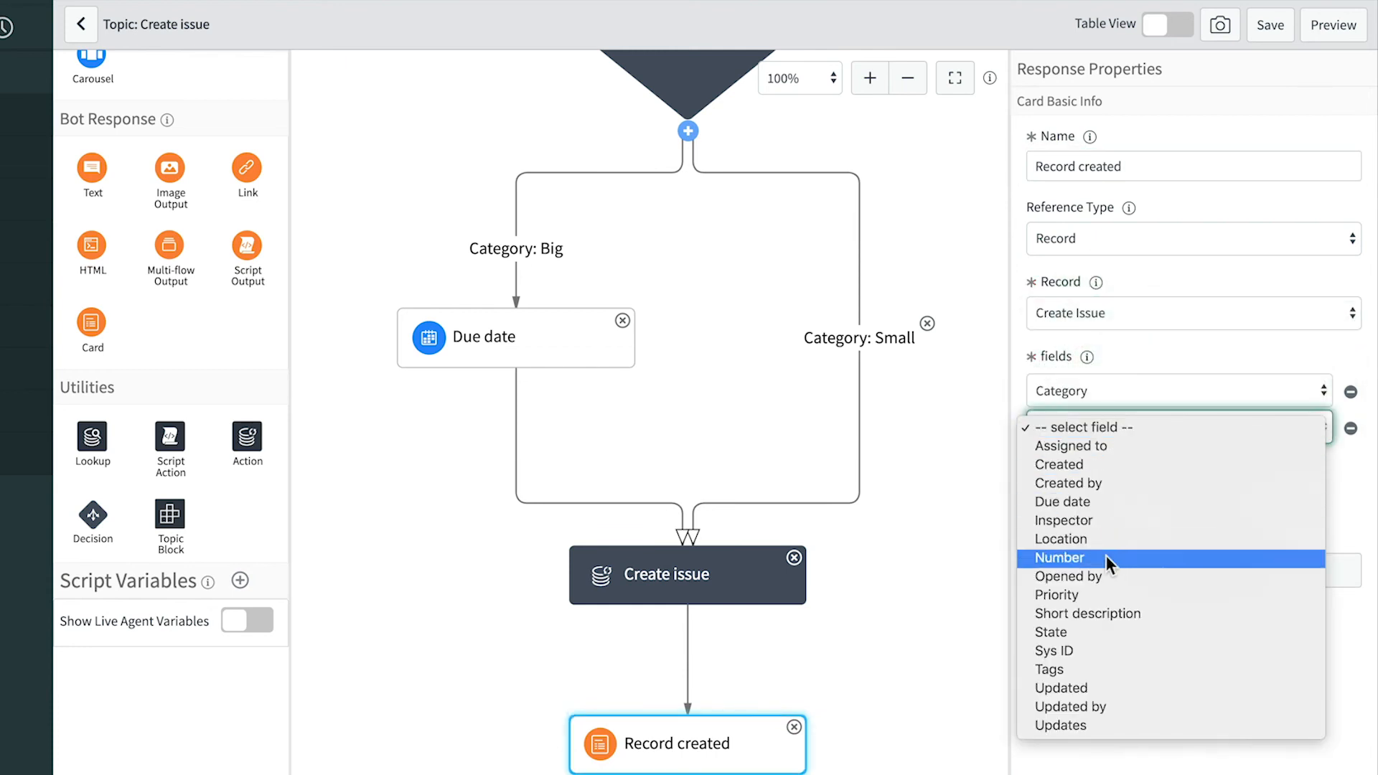
click(1106, 556)
click(1171, 465)
click(1124, 467)
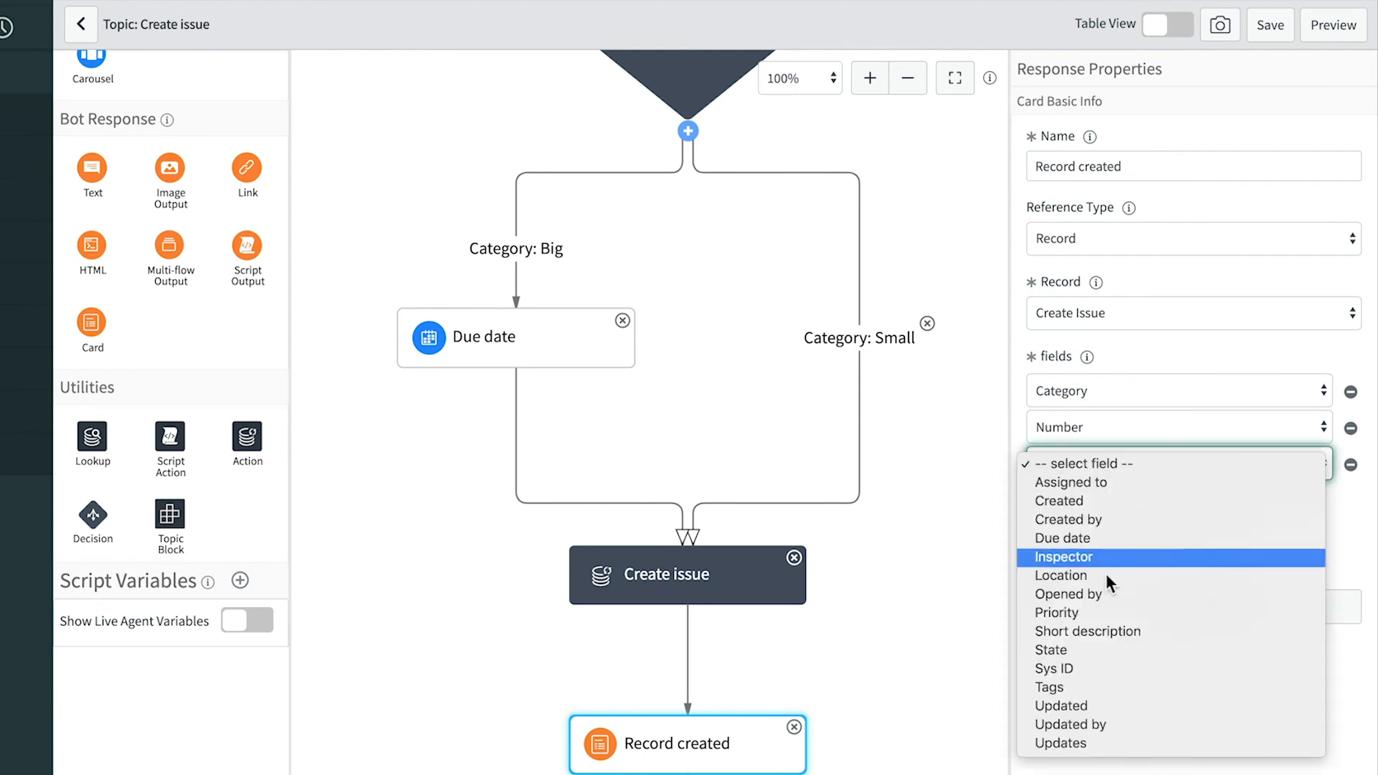
click(1108, 630)
- Set the End message to 'Thank you for submitting your safety issue,' plus the user's Name, and save
scroll(972, 502, down, 5)
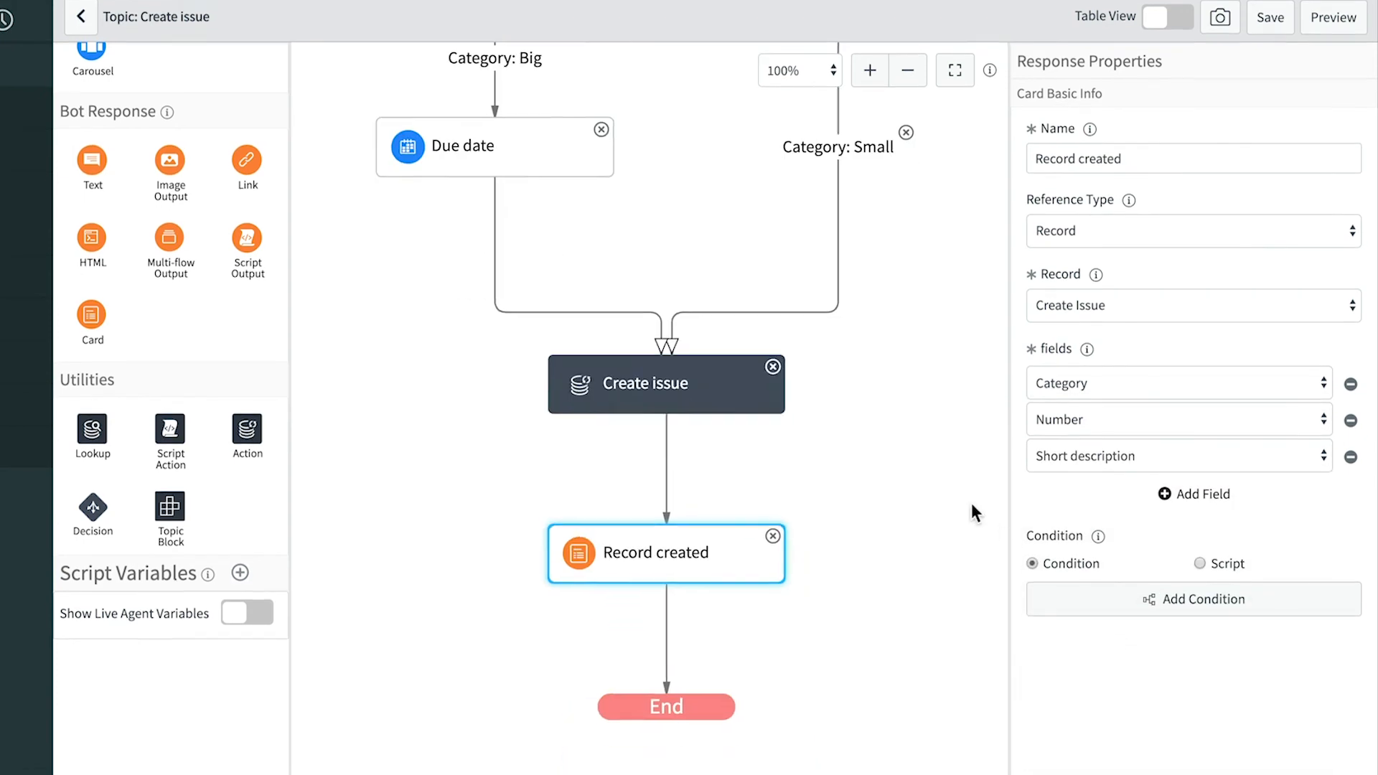
click(636, 566)
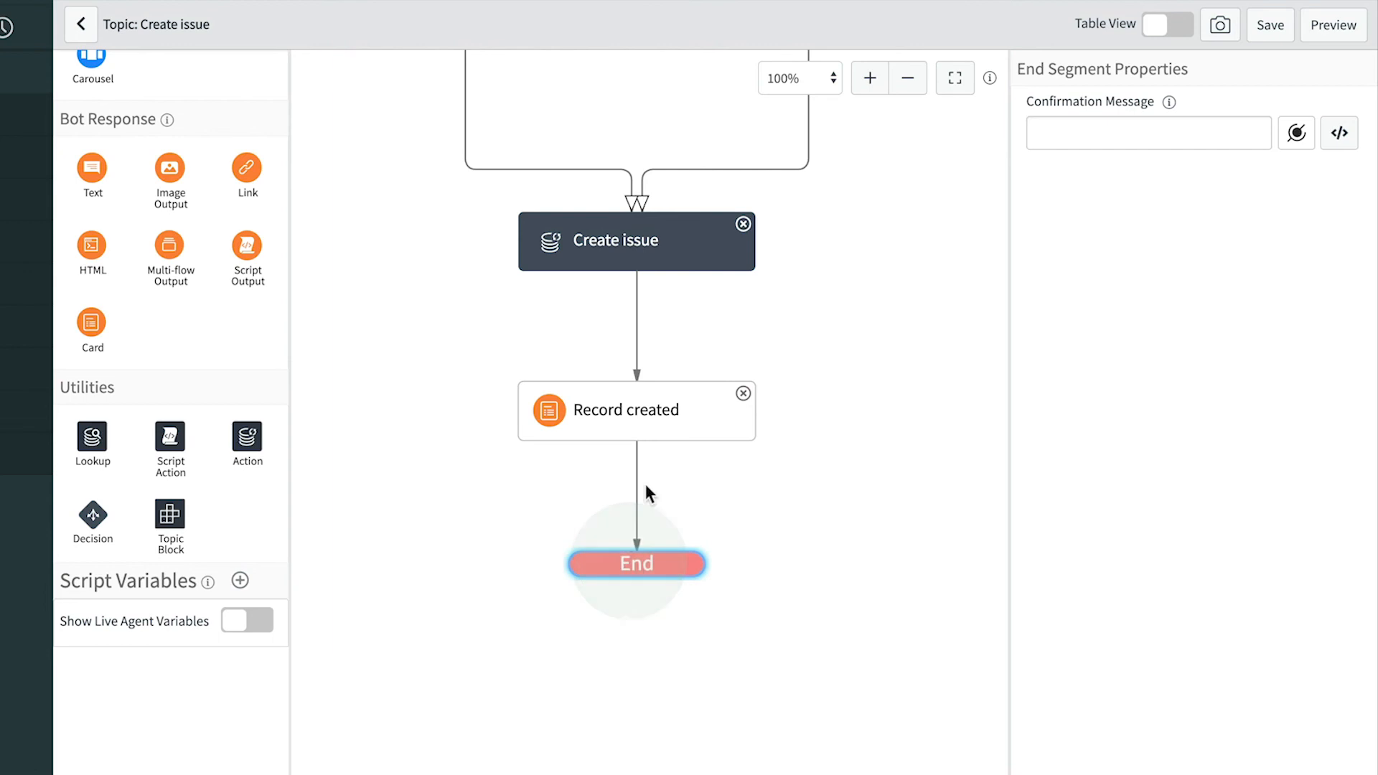
click(1104, 135)
text(Thank you for submi)
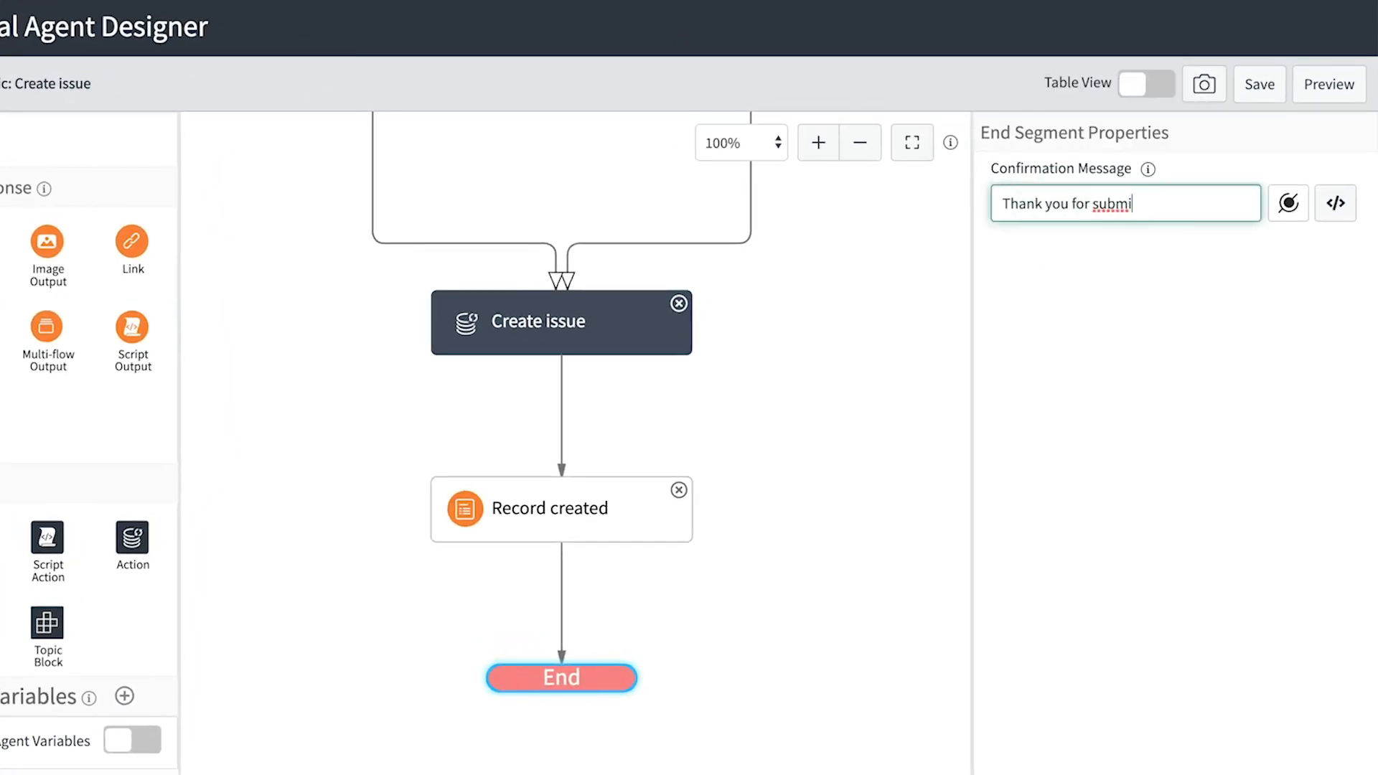
text(tting your safety issue,)
click(1289, 217)
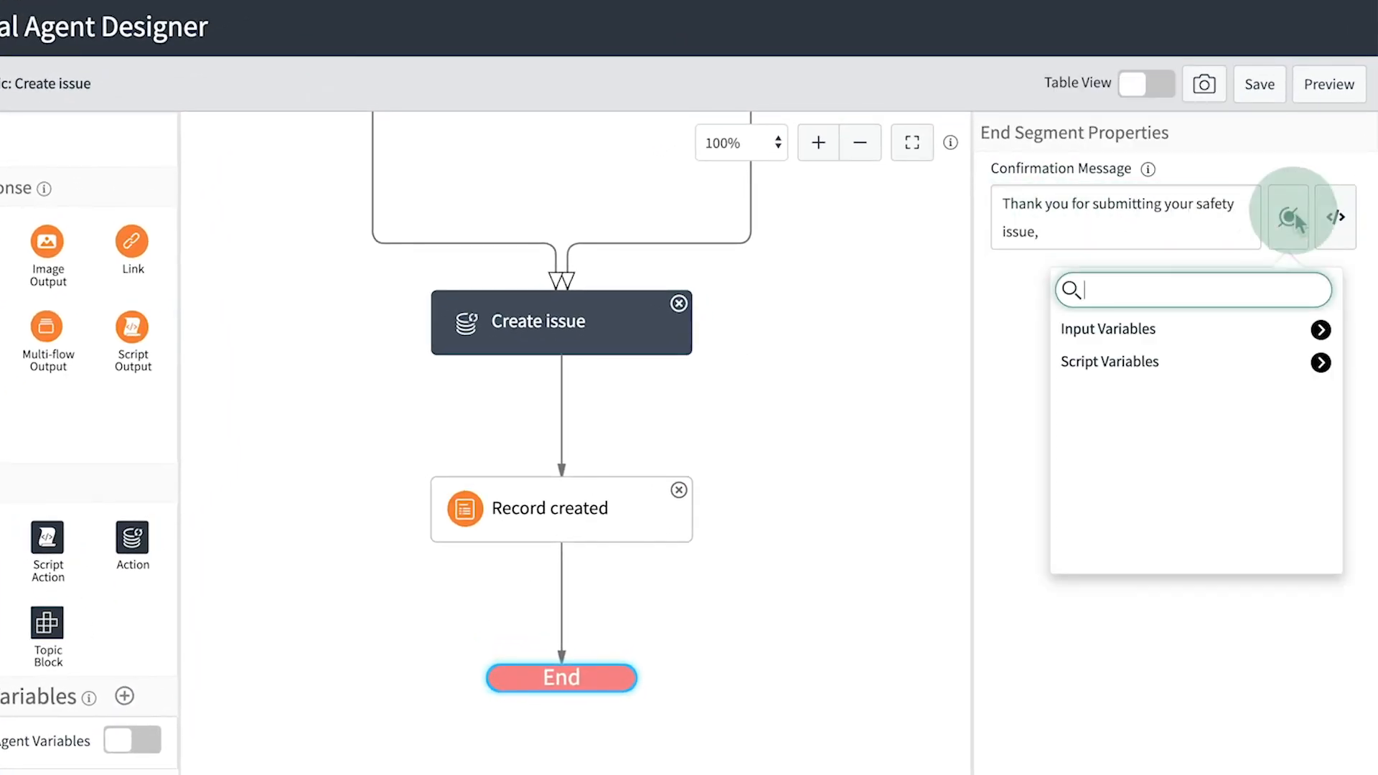
click(1316, 331)
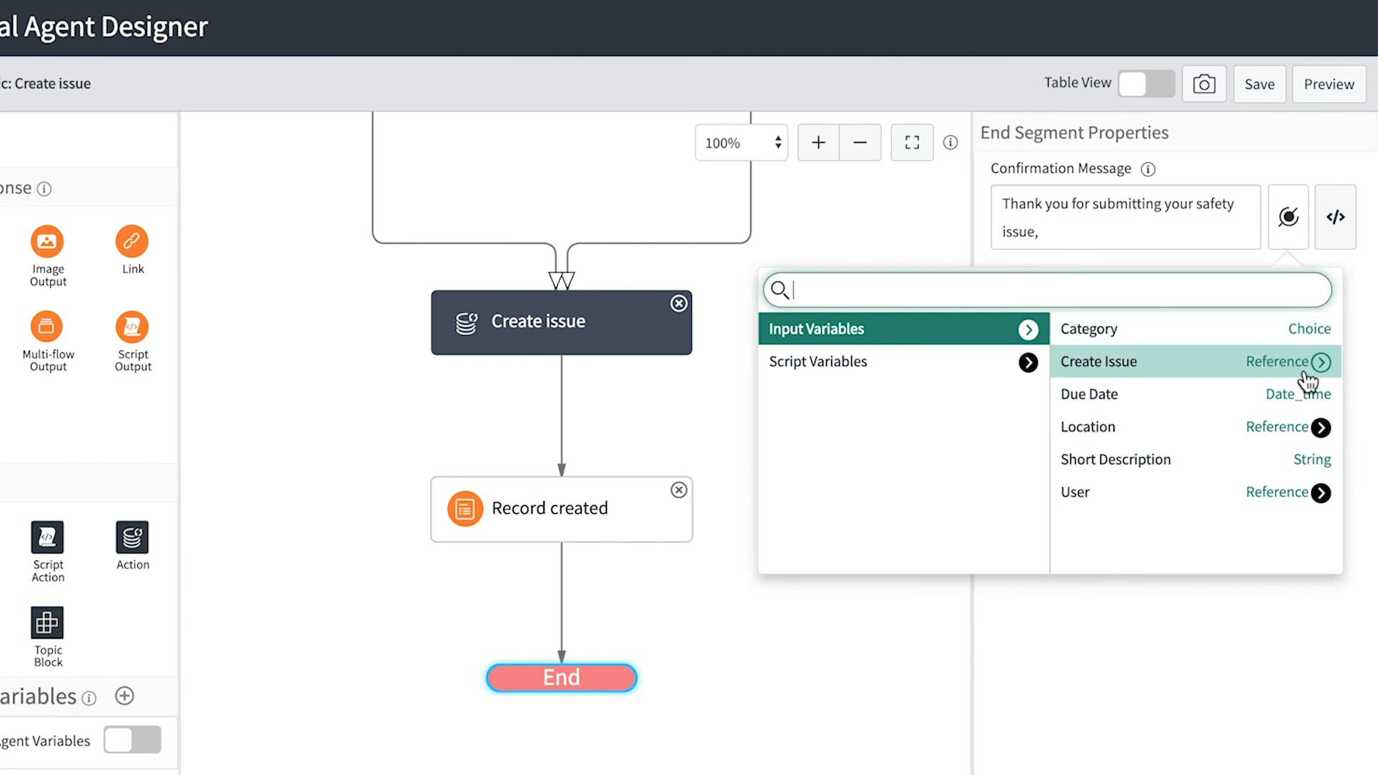
click(1319, 492)
text(name)
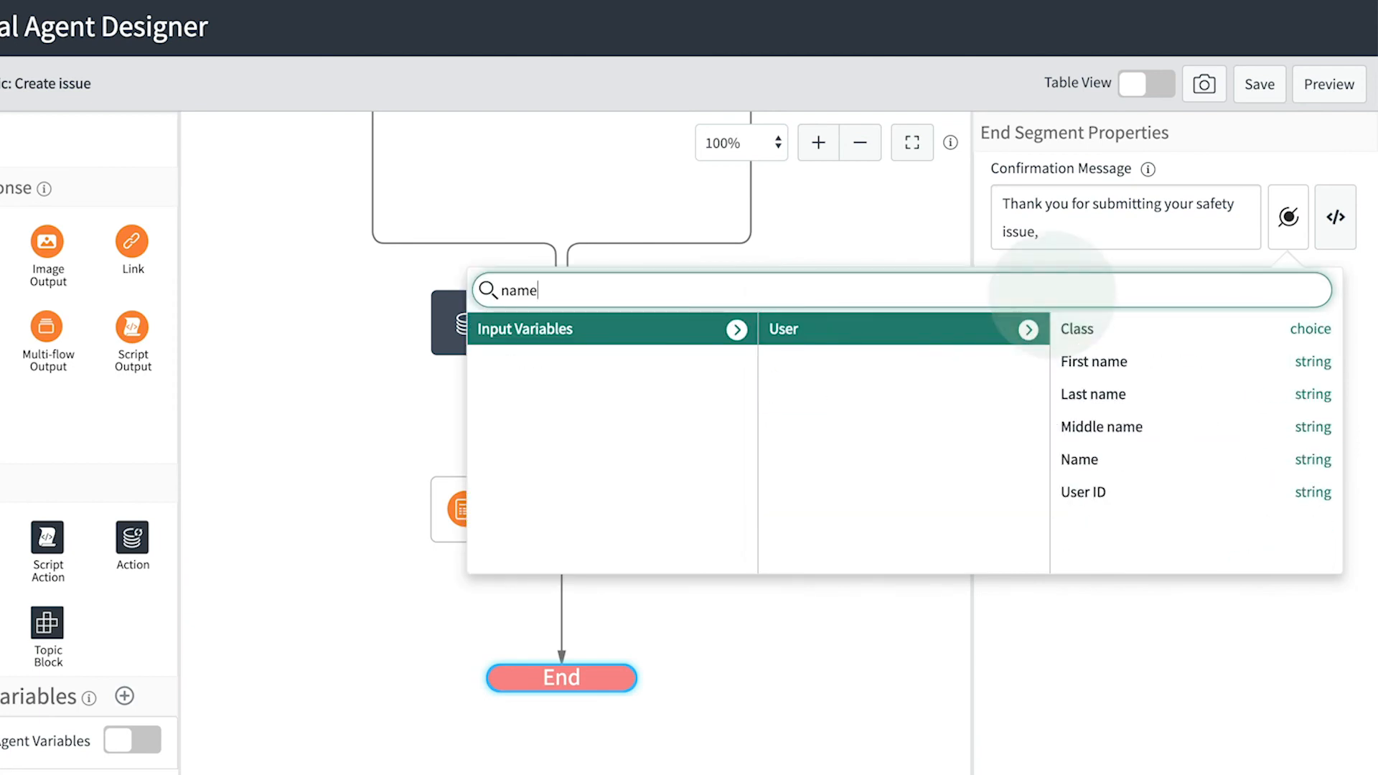
click(1157, 466)
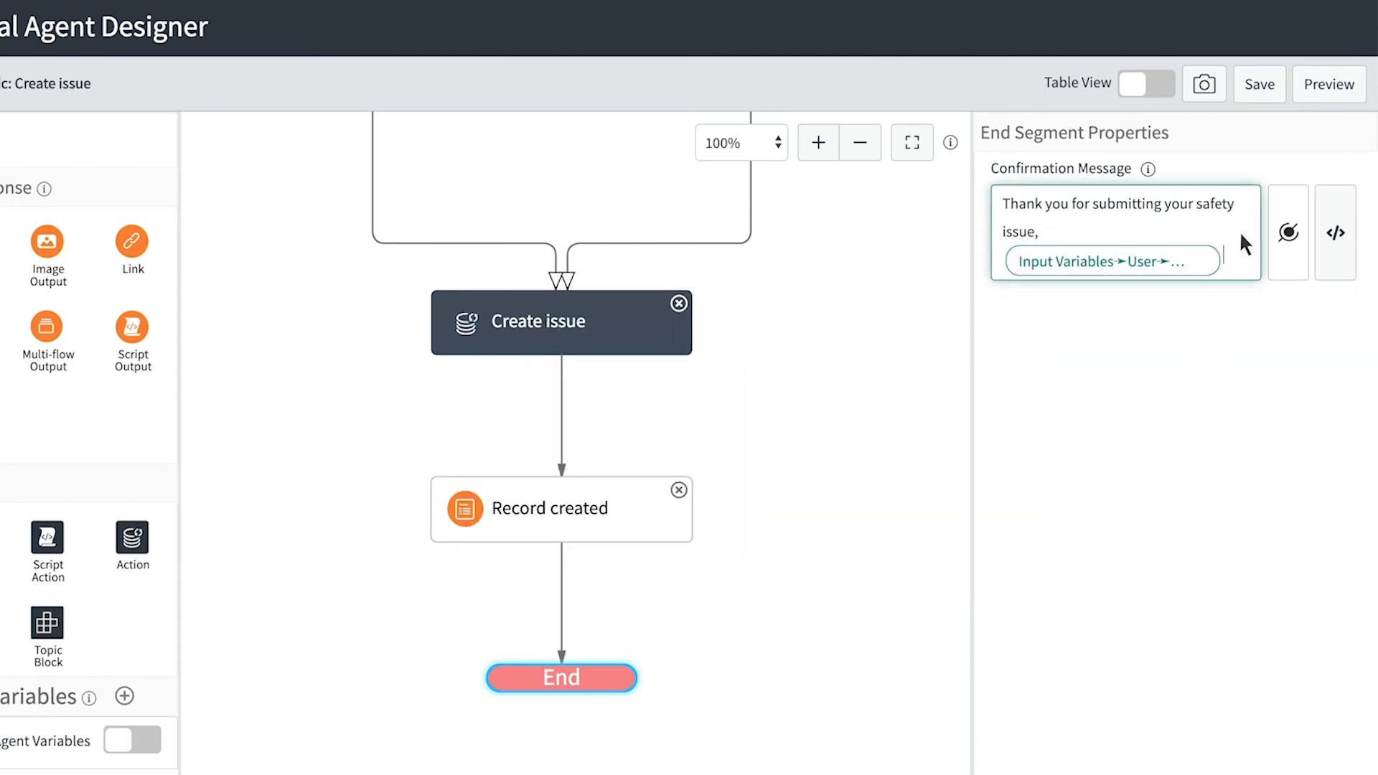
click(1261, 91)
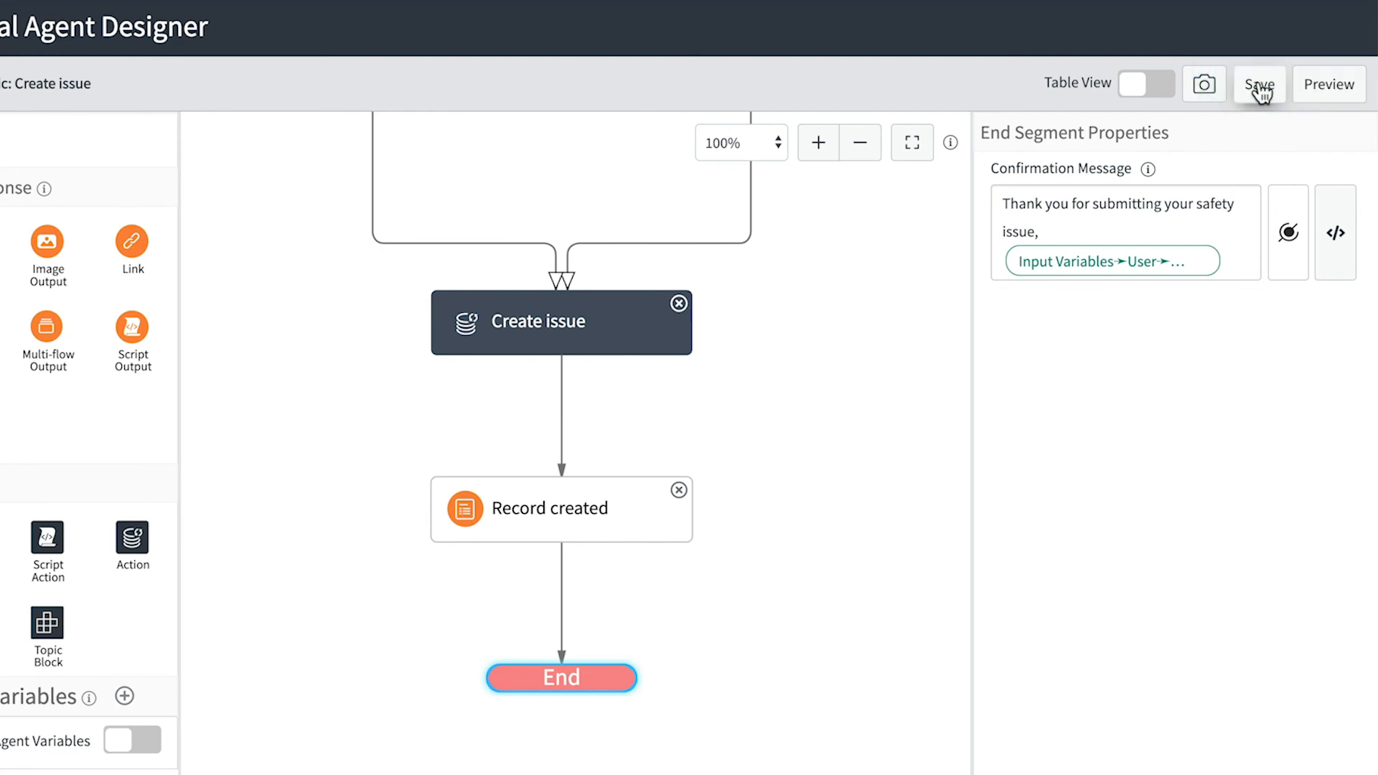
click(1330, 92)
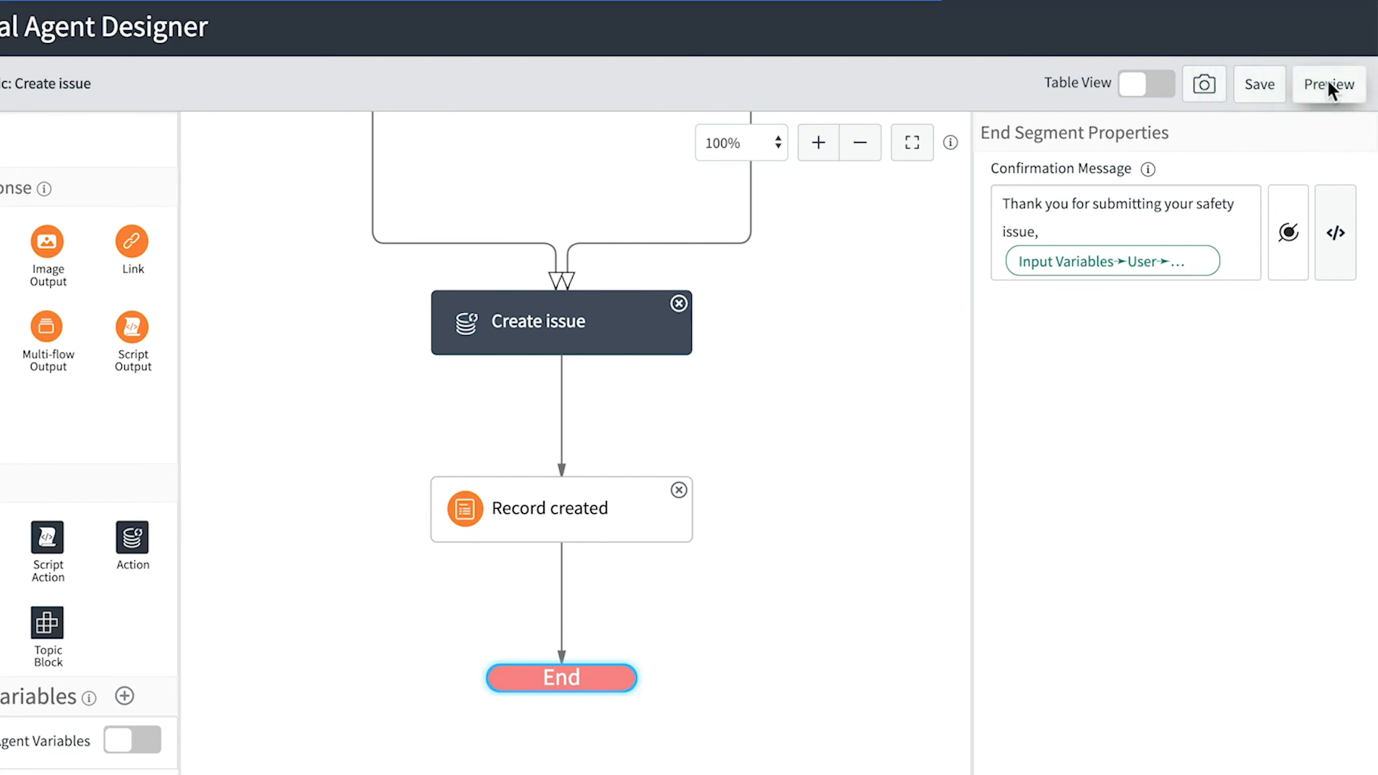
- In the preview chat, report 'Large hole in the parking lot' as Big, due May 5, then open the created issue
drag(286, 450, 654, 670)
click(268, 652)
text(Large hole in the parking lot)
key(Return)
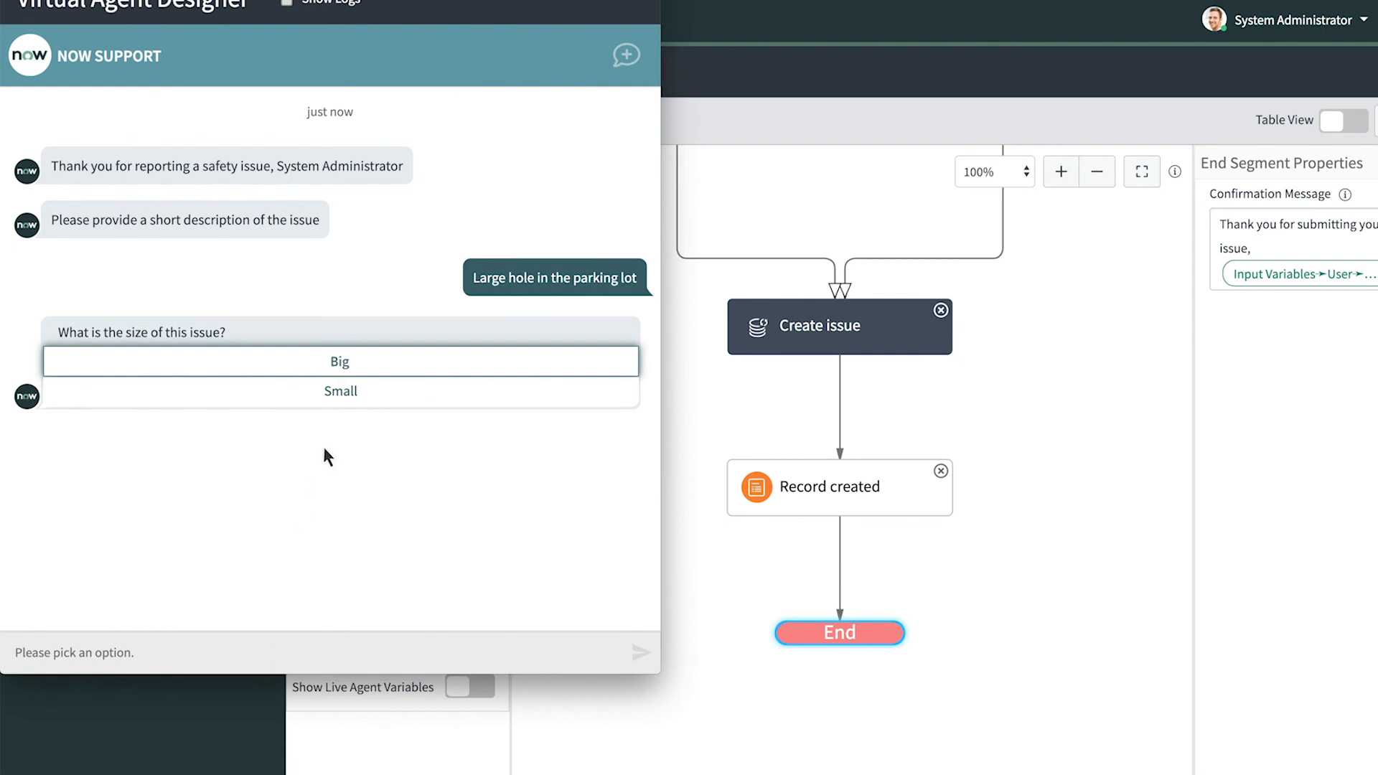
click(347, 366)
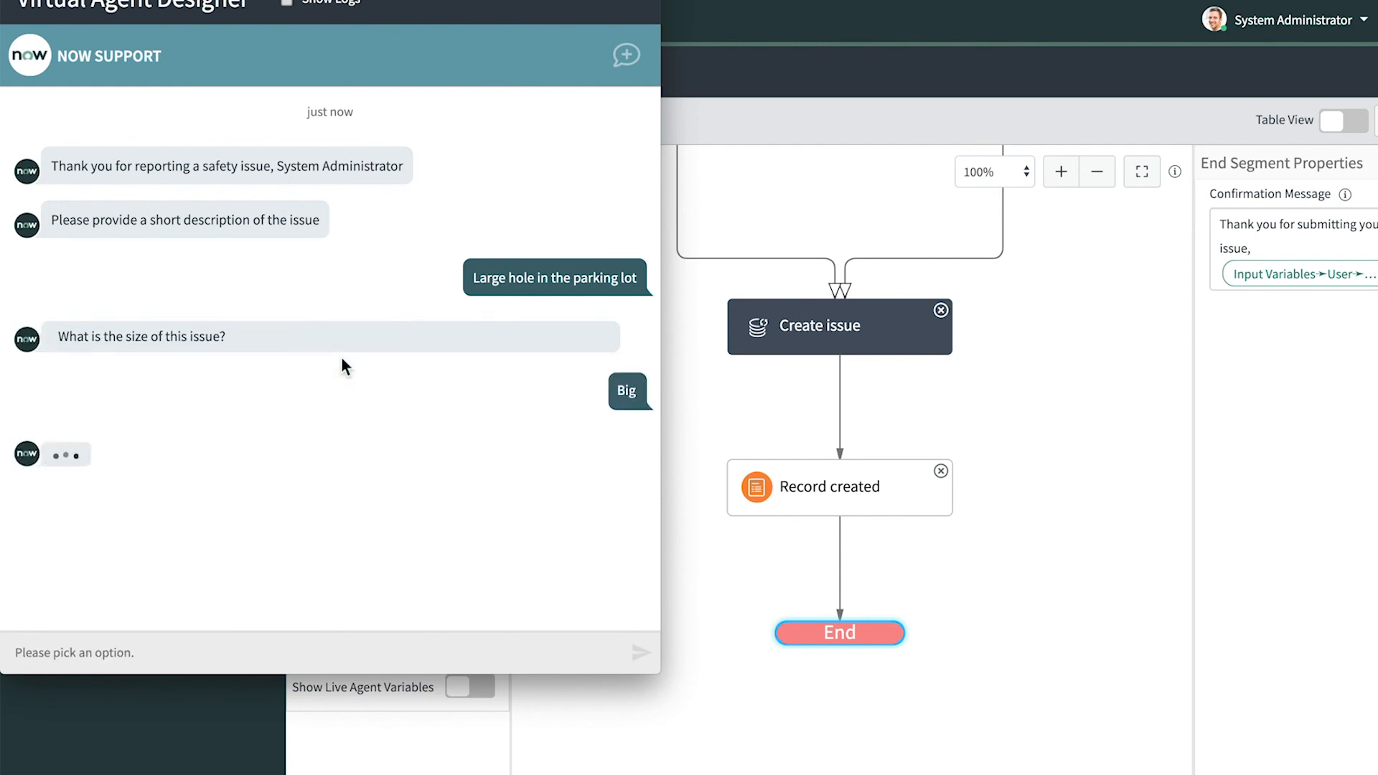
click(342, 381)
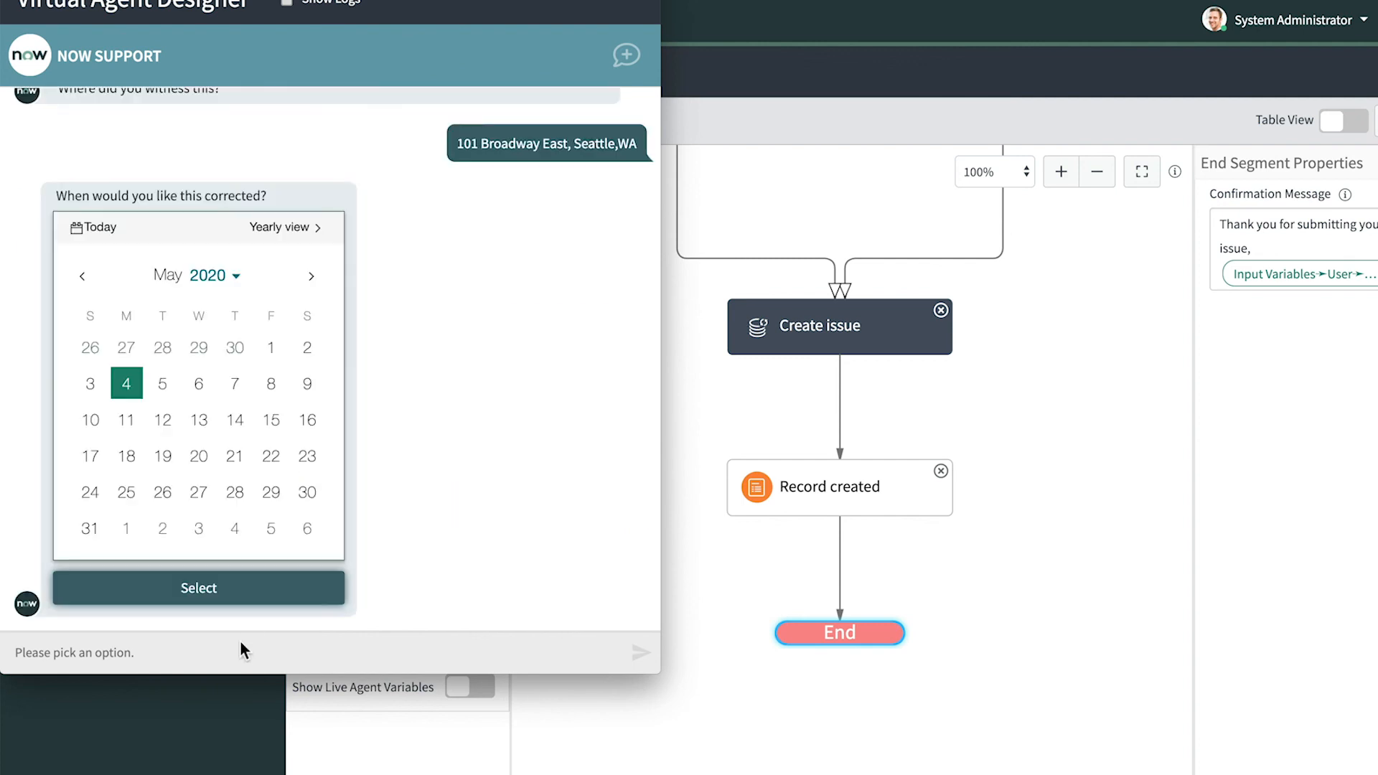
click(163, 387)
click(200, 588)
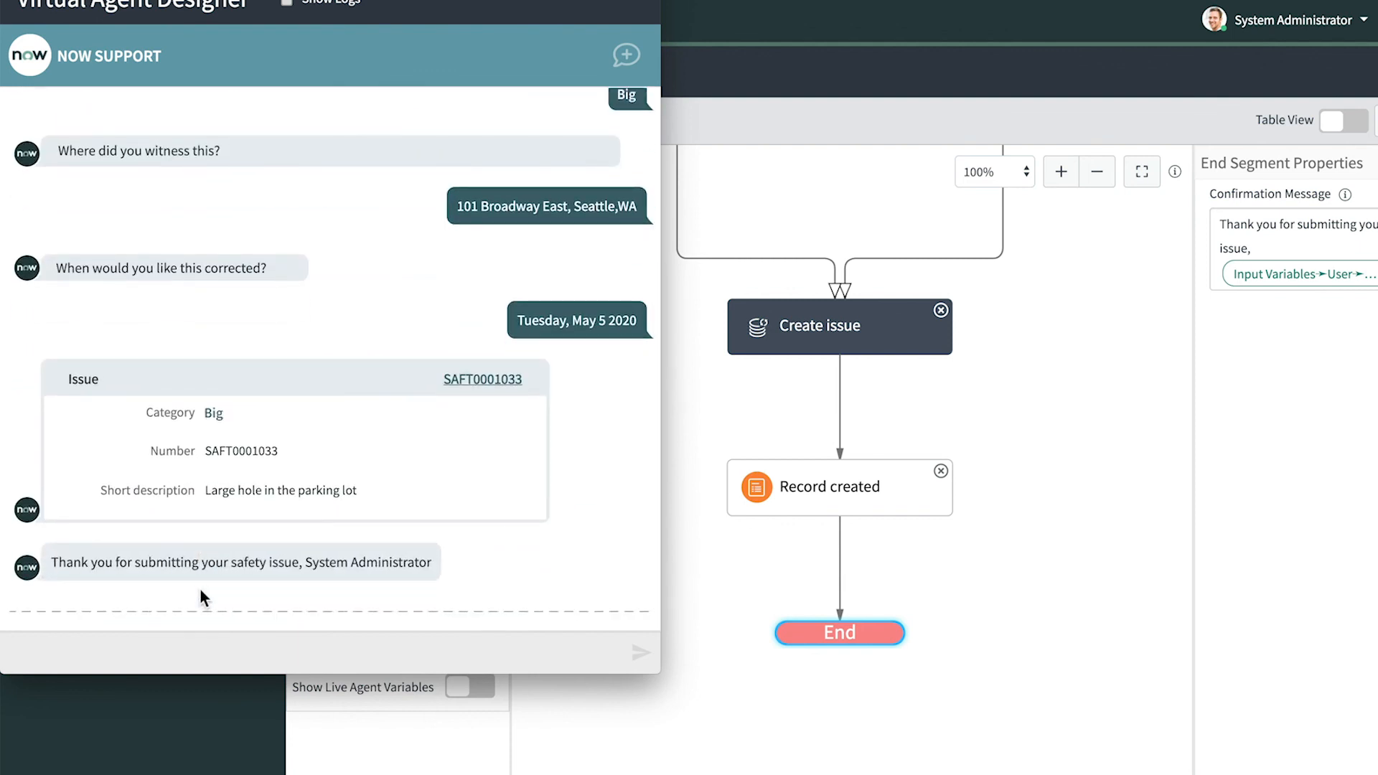
click(474, 379)
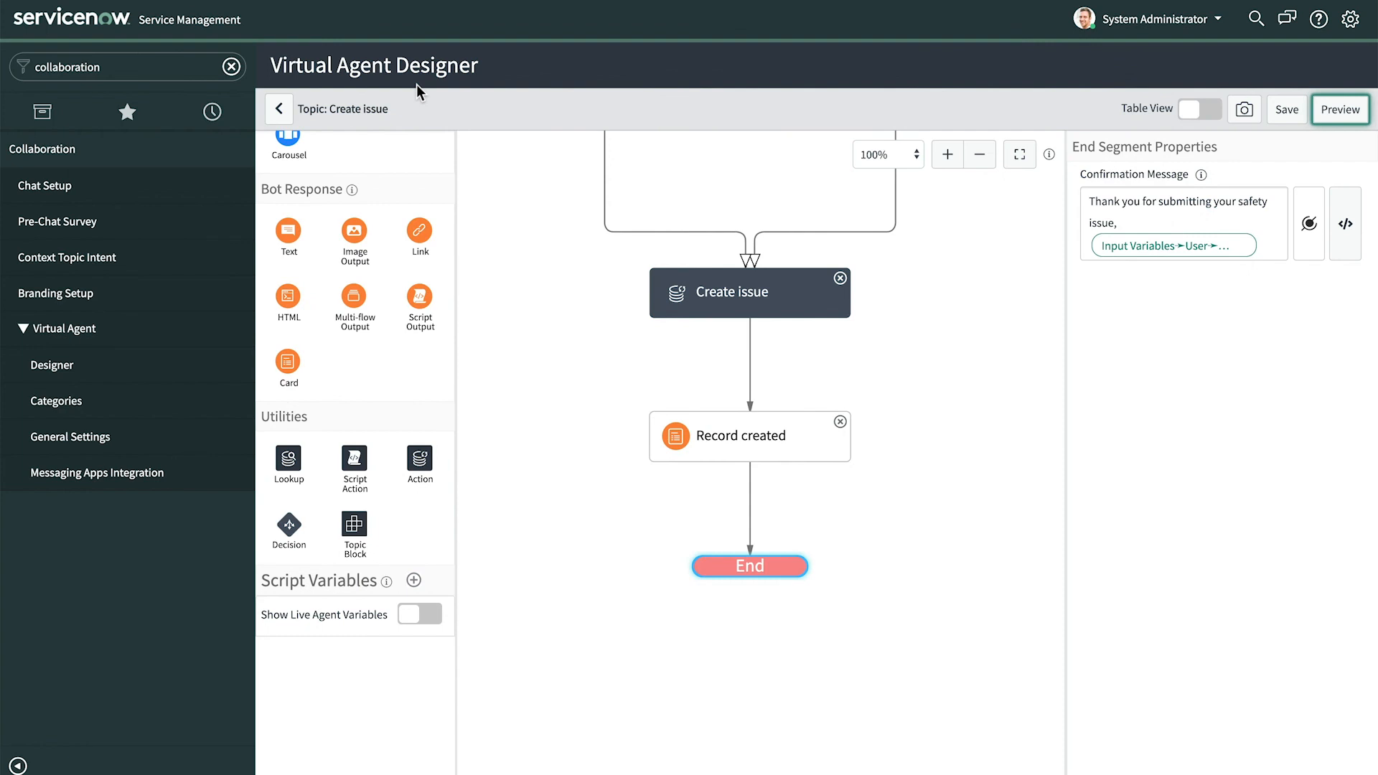
- Go back to the Create issue topic's properties and publish it
click(281, 117)
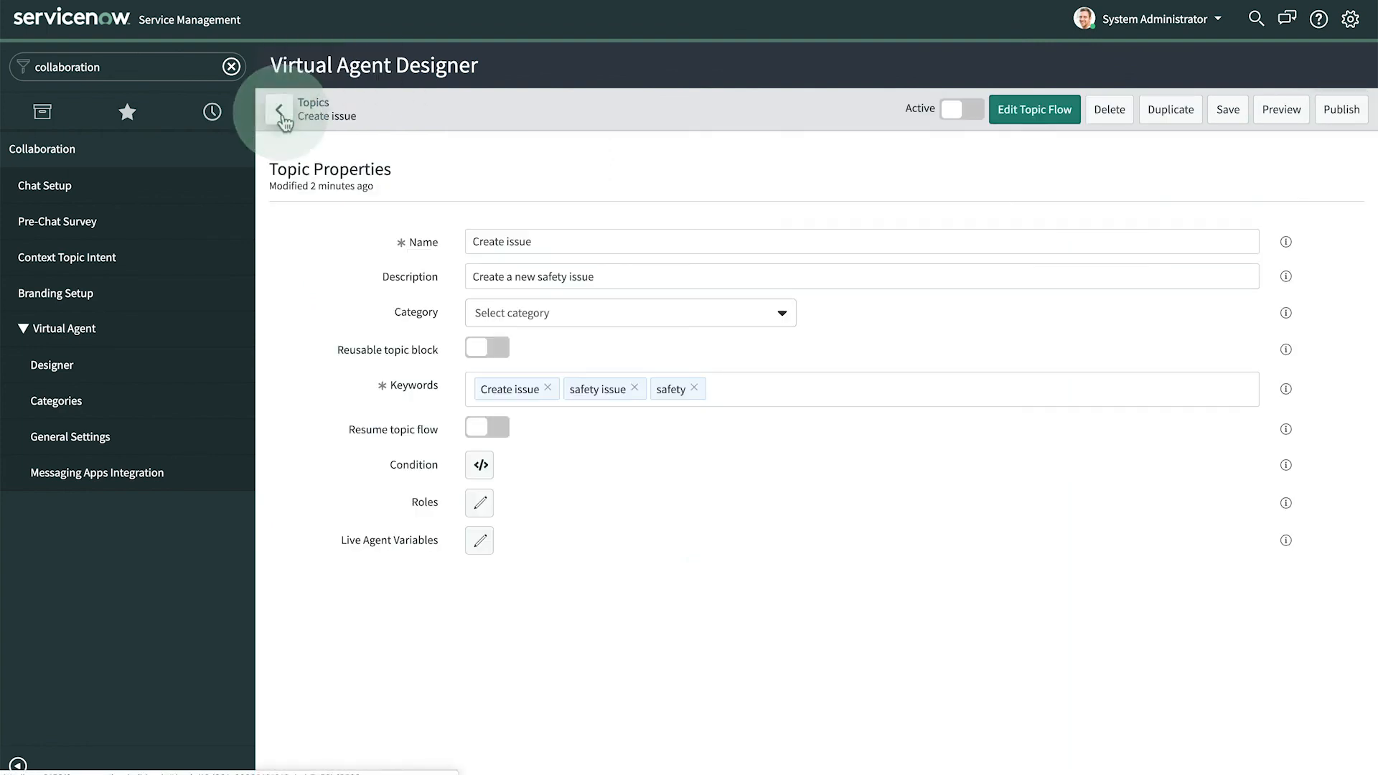
click(1336, 110)
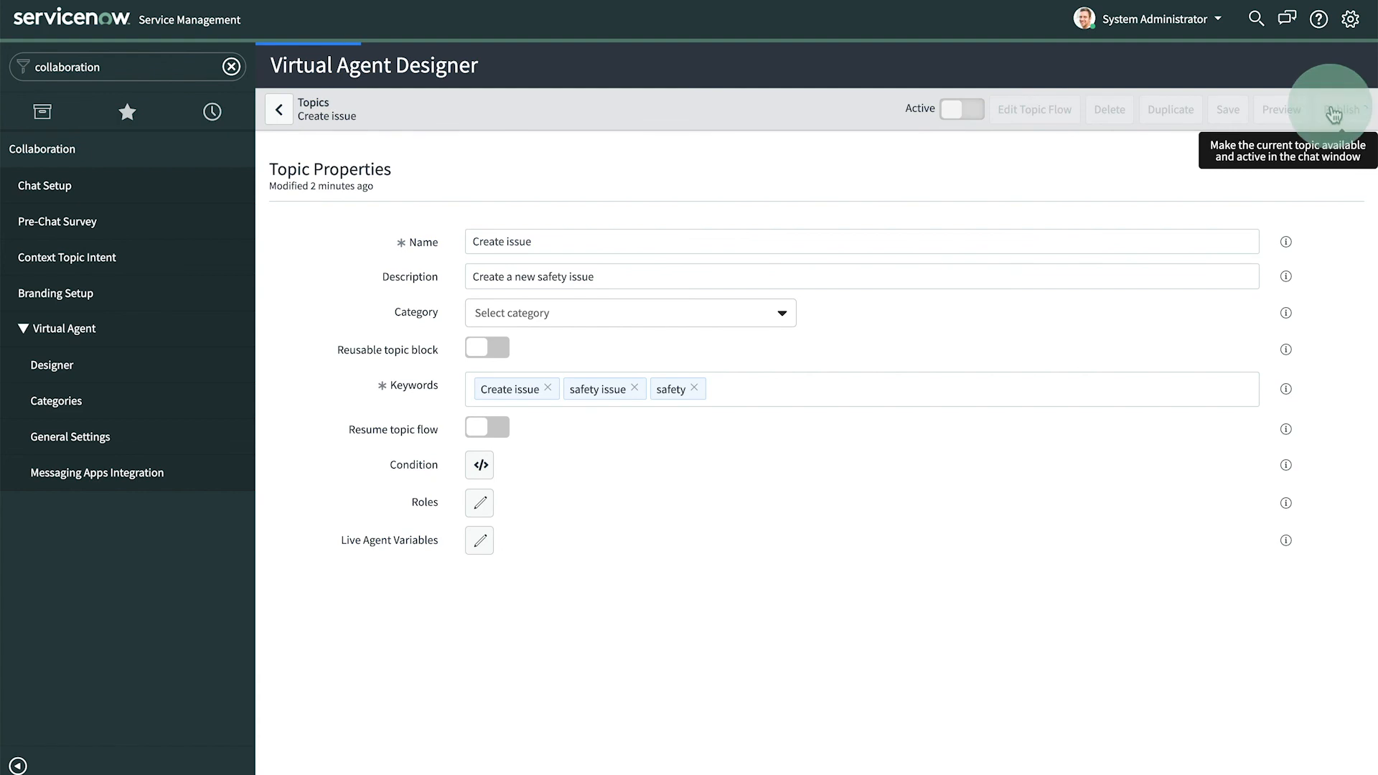